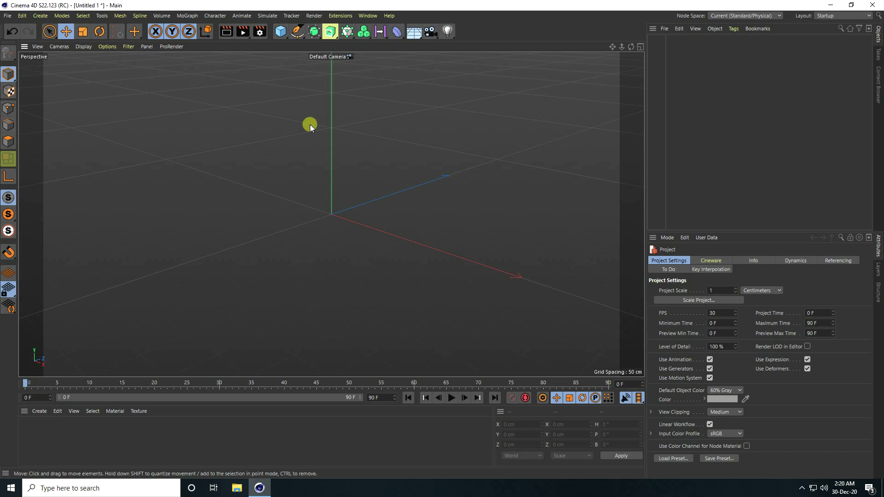
# Step: Add a cube sized 50 cm on X, Y and Z, and show edge lines in the viewport
pyautogui.click(281, 32)
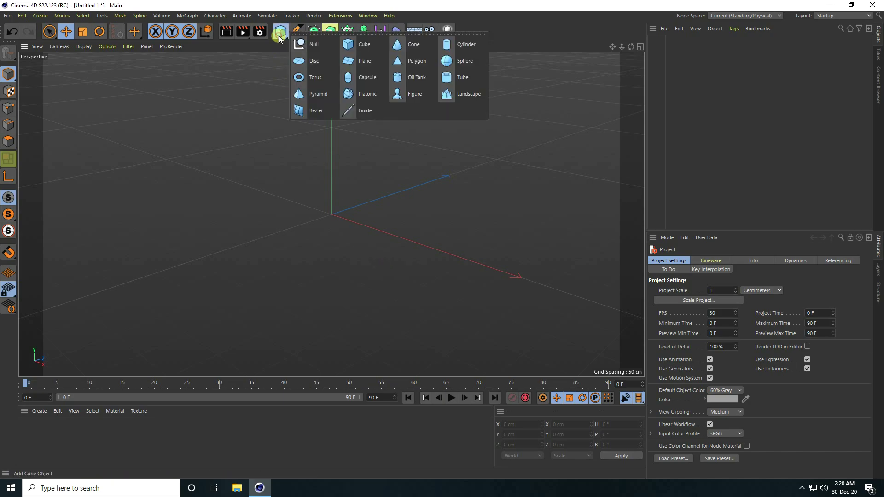
pyautogui.click(372, 48)
pyautogui.moveTo(698, 281); pyautogui.dragTo(643, 284)
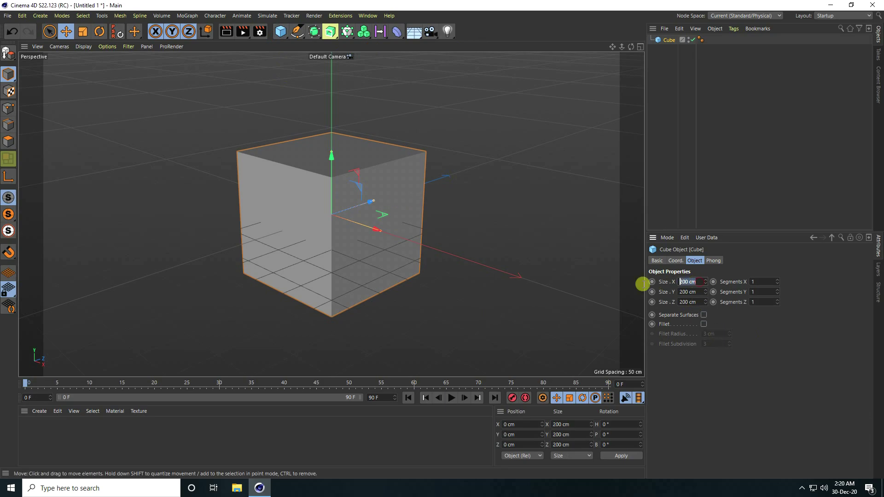
pyautogui.write('50')
pyautogui.write('5')
pyautogui.moveTo(697, 291); pyautogui.dragTo(651, 303)
pyautogui.write('5')
pyautogui.press('Return')
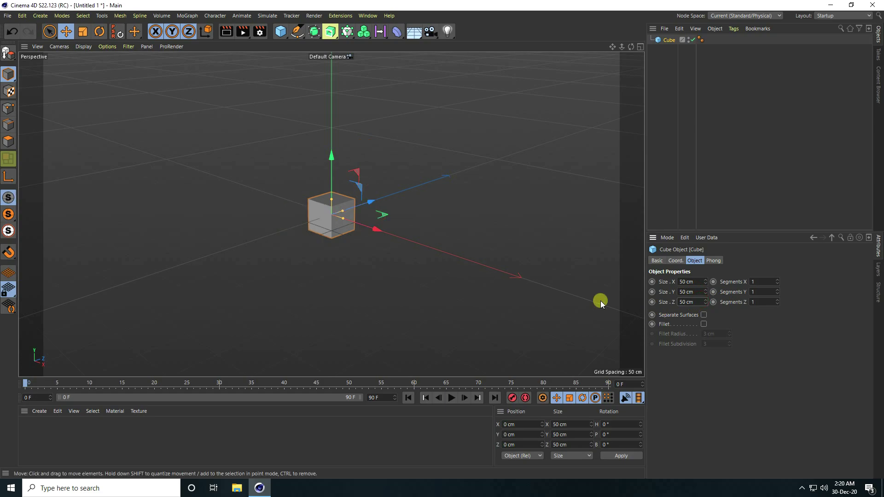
pyautogui.scroll(5, 359, 212)
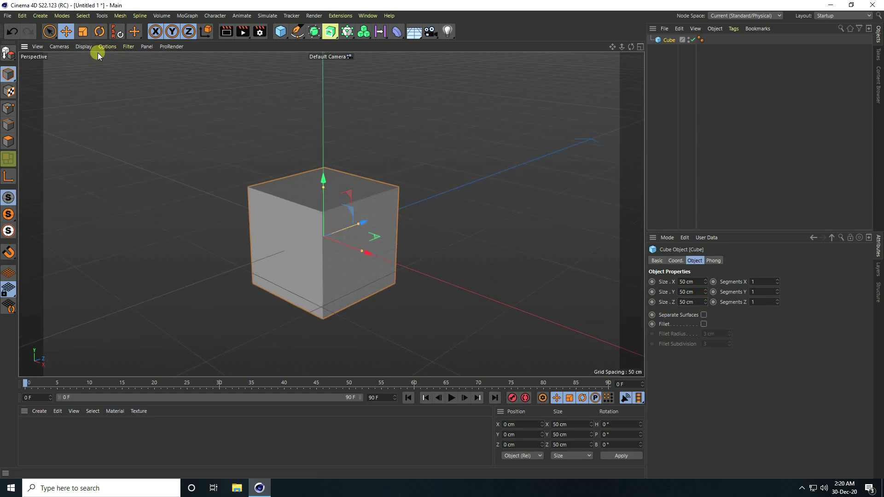
pyautogui.click(83, 49)
pyautogui.click(98, 69)
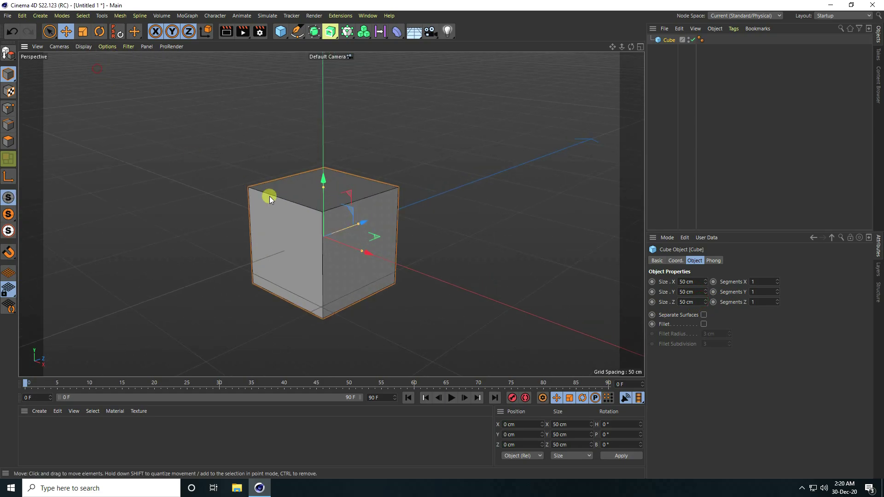
# Step: Round the cube's edges with a 1 cm fillet at 5 subdivisions and duplicate it as Cube.1
pyautogui.click(703, 324)
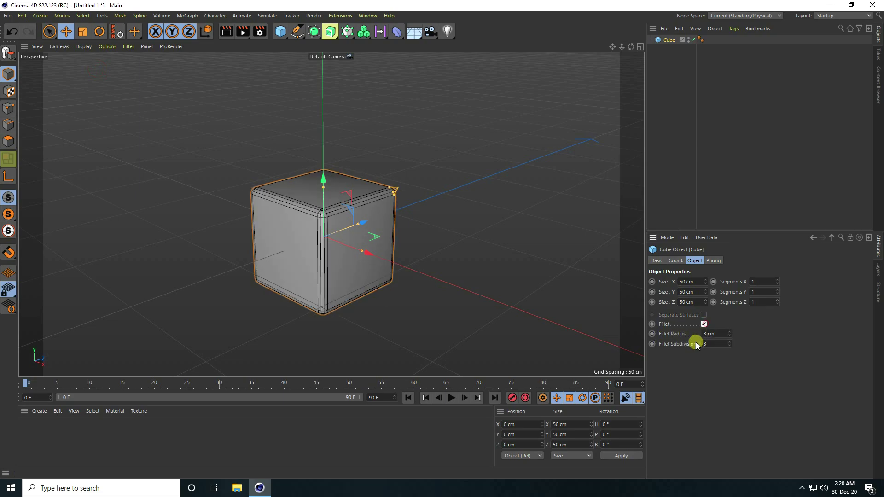
pyautogui.moveTo(718, 333); pyautogui.dragTo(696, 333)
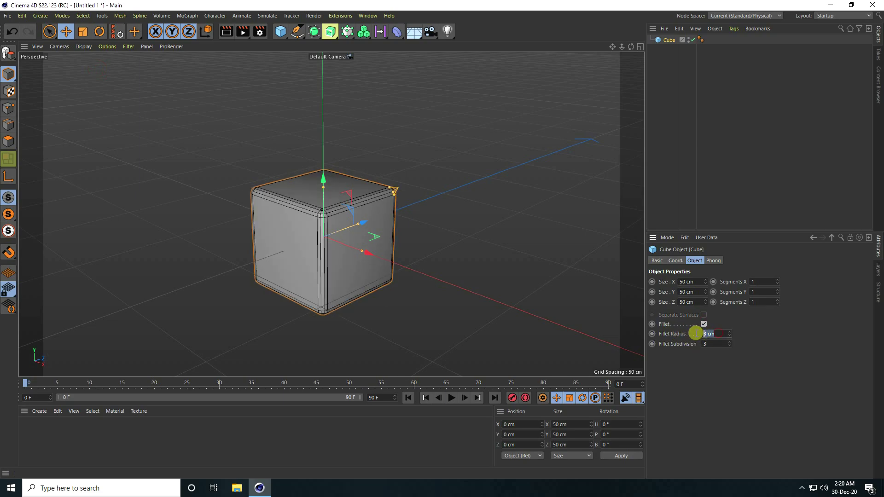
pyautogui.write('1')
pyautogui.click(706, 343)
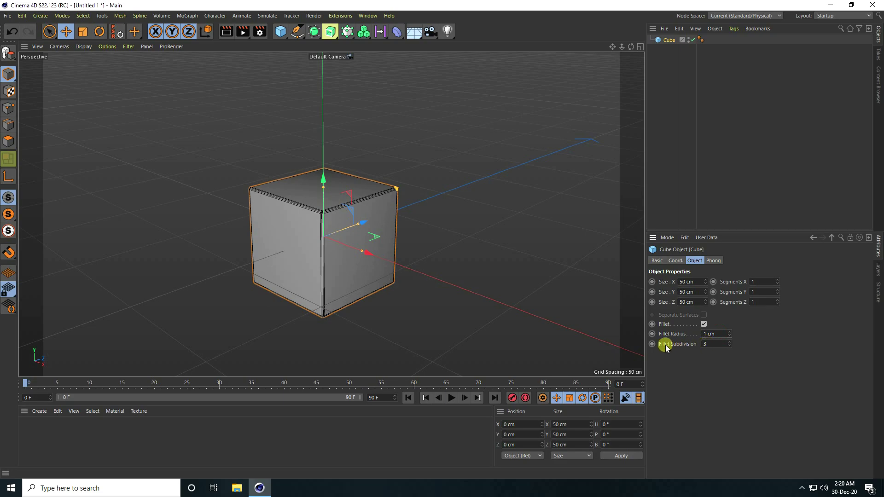
pyautogui.click(730, 342)
pyautogui.click(729, 343)
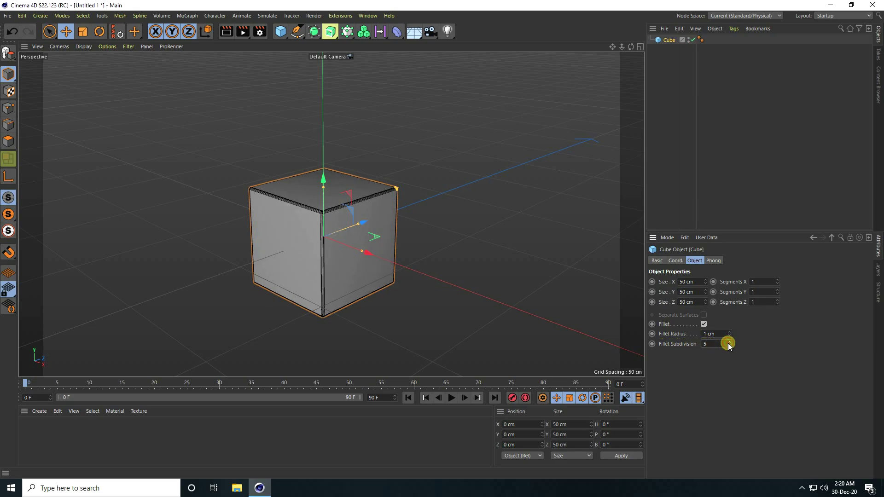
pyautogui.scroll(4, 319, 231)
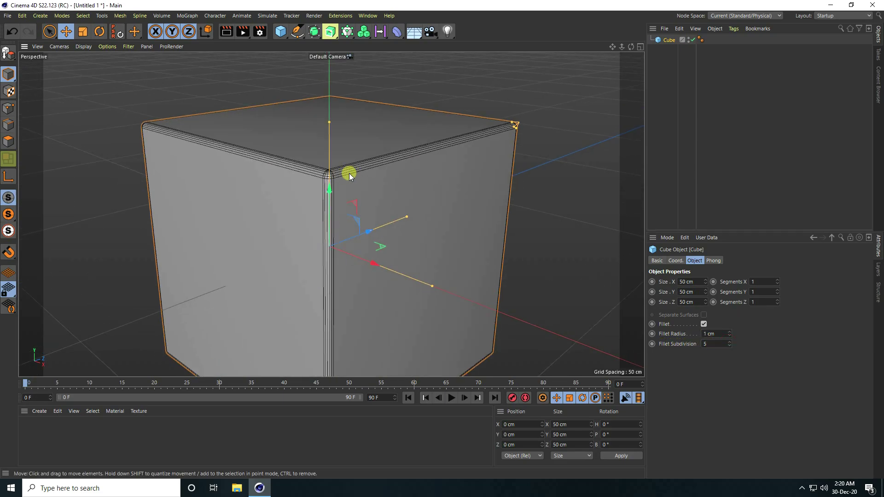
pyautogui.scroll(-5, 295, 155)
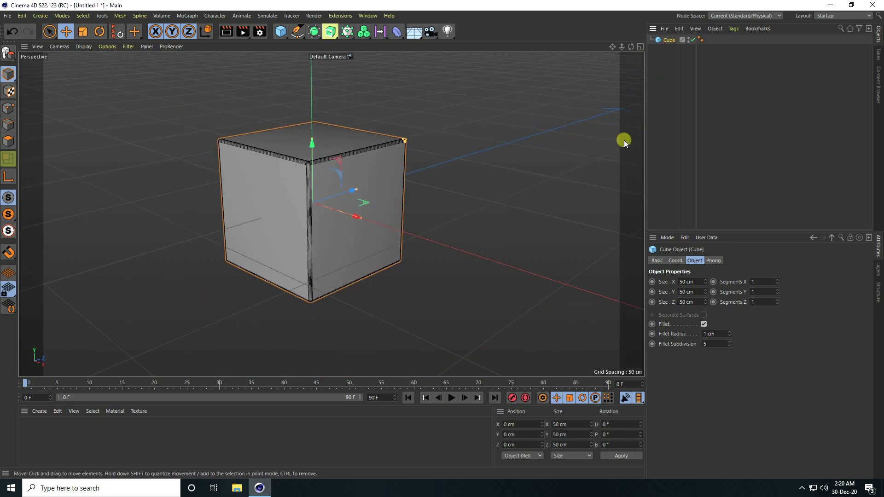
pyautogui.hotkey('ctrl', 'c')
pyautogui.hotkey('ctrl', 'v')
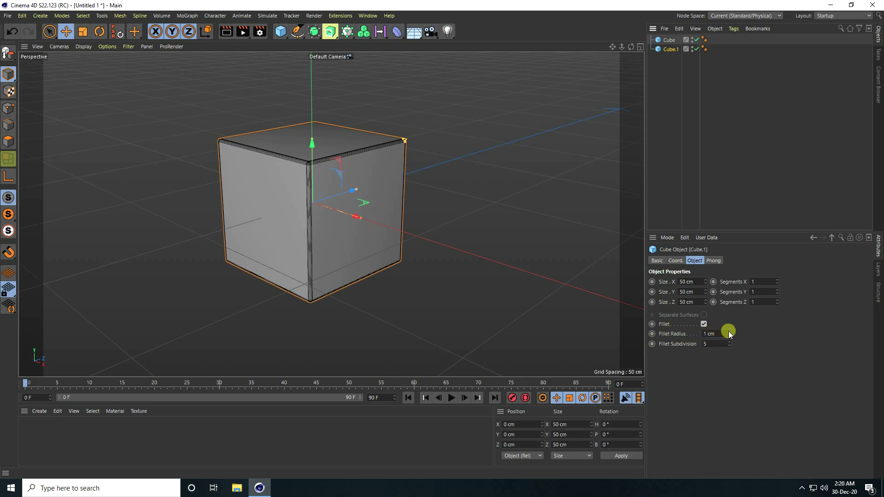
# Step: Hide the original cube and give Cube.1 a 25 cm fillet radius with 24 subdivisions
pyautogui.moveTo(728, 331); pyautogui.dragTo(728, 330)
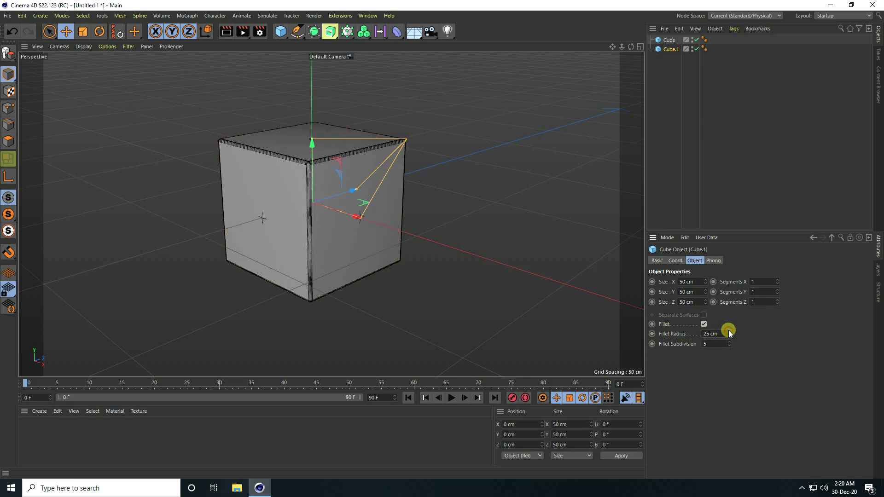
pyautogui.click(694, 39)
pyautogui.click(694, 40)
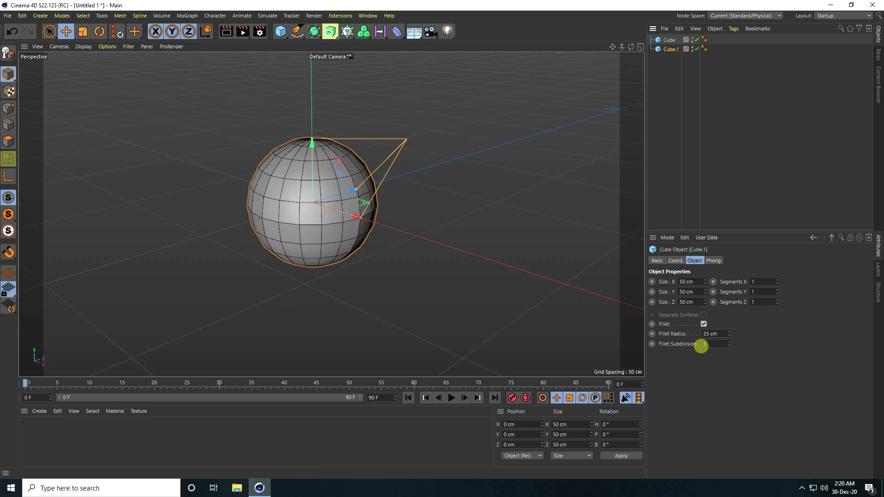
pyautogui.moveTo(731, 342); pyautogui.dragTo(730, 342)
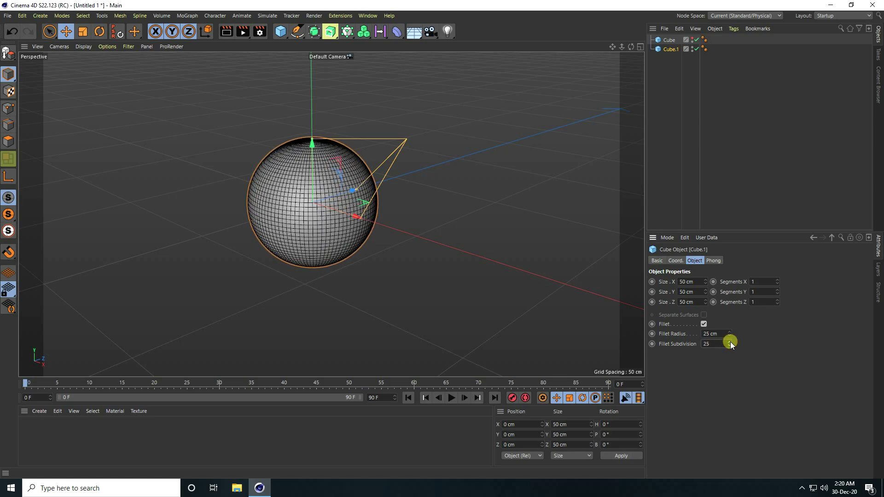
pyautogui.click(730, 345)
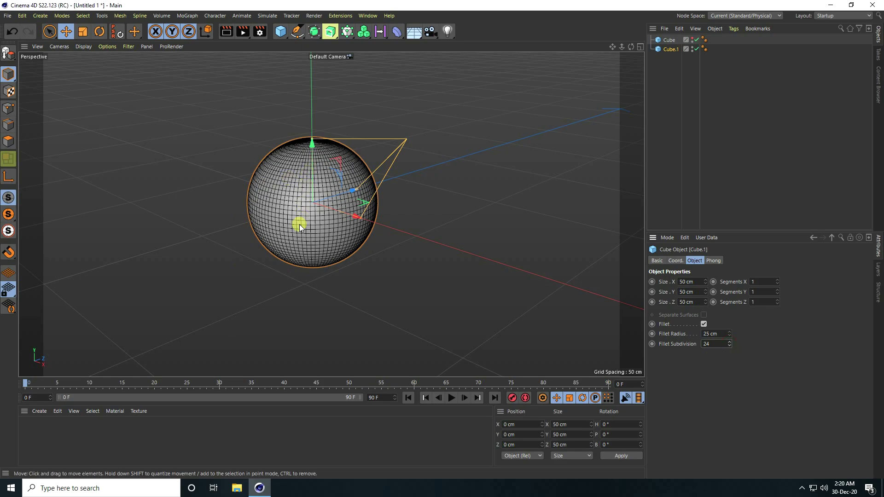
# Step: Show the original cube again and test-move it to reveal the sphere, then undo the move
pyautogui.click(694, 42)
pyautogui.click(672, 41)
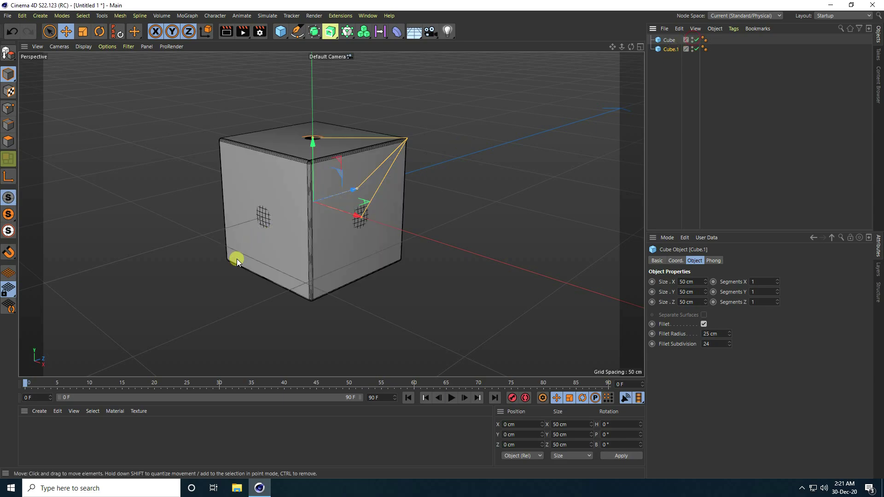
pyautogui.moveTo(356, 195); pyautogui.dragTo(188, 229)
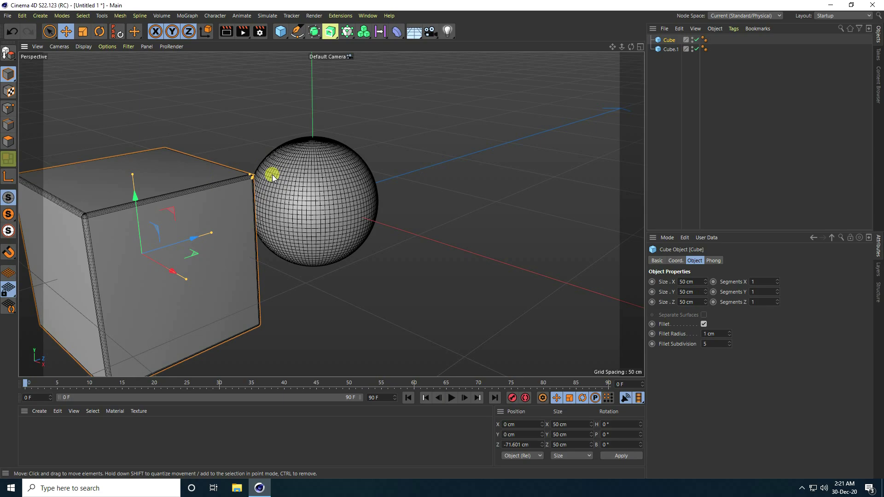
pyautogui.hotkey('ctrl', 'z')
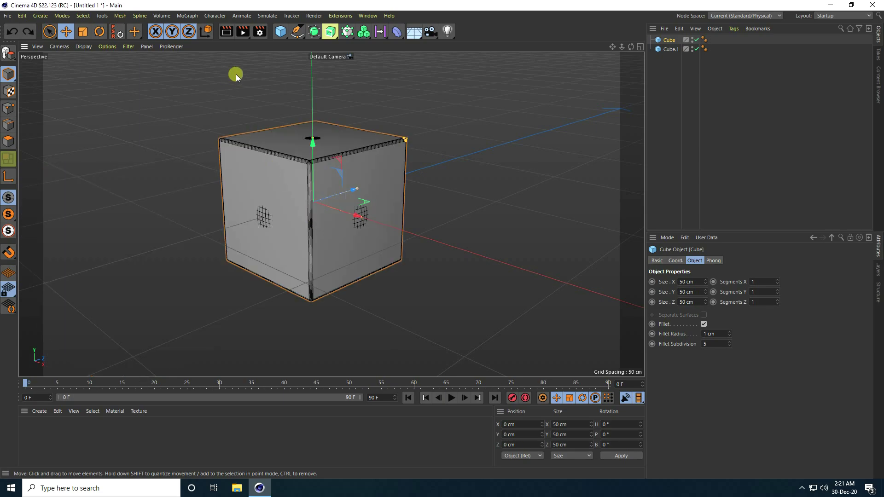
# Step: Add a Cloner and place Cube and Cube.1 inside it
pyautogui.click(187, 16)
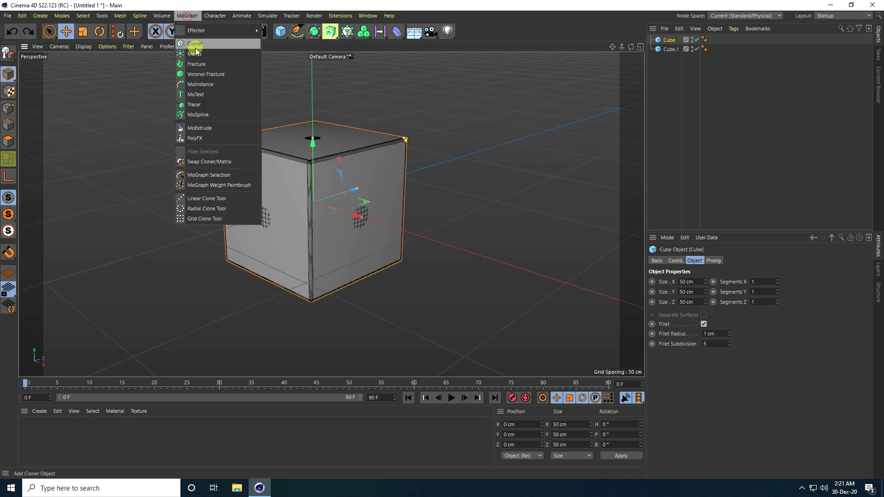
pyautogui.click(196, 48)
pyautogui.moveTo(661, 82); pyautogui.dragTo(671, 41)
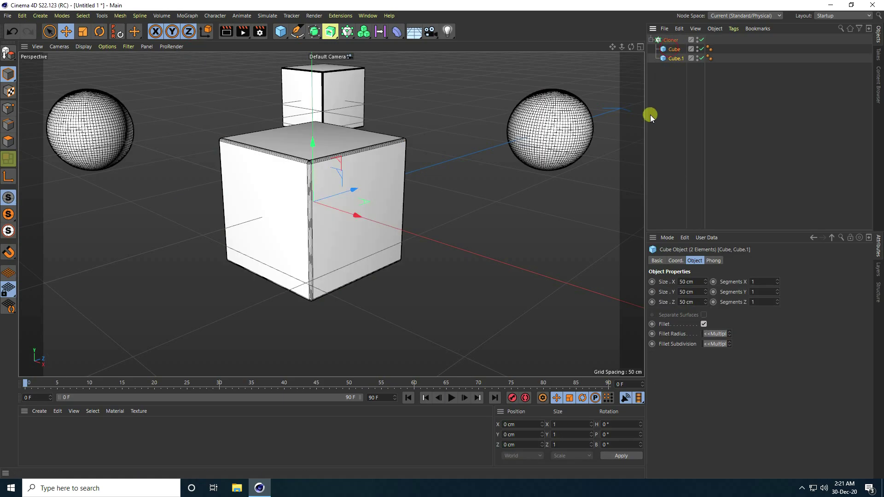
pyautogui.scroll(-3, 365, 190)
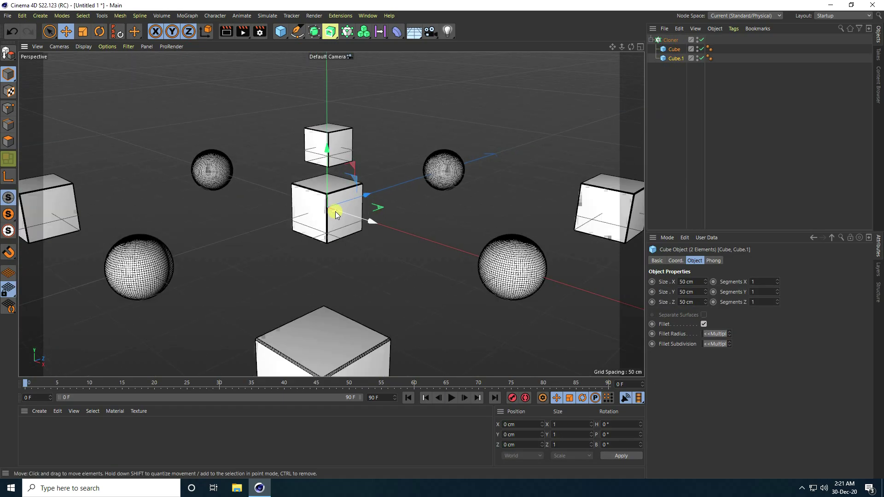
pyautogui.click(672, 40)
# Step: Set the Cloner to Linear mode with count 1, 0 cm Y offset, and Blend clones
pyautogui.click(717, 282)
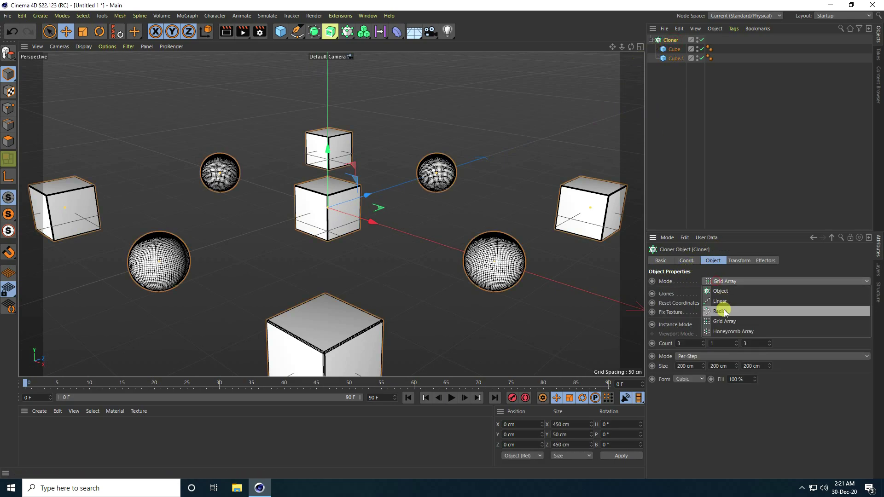
pyautogui.click(721, 302)
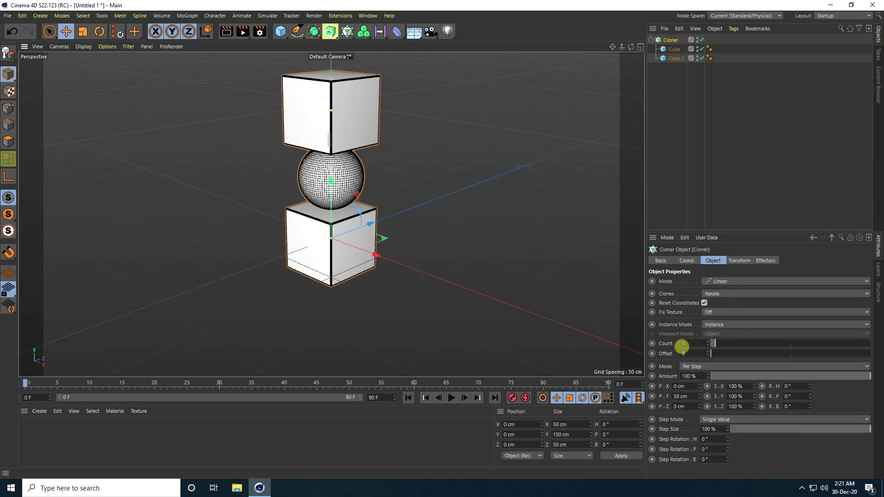
pyautogui.click(708, 346)
pyautogui.click(708, 345)
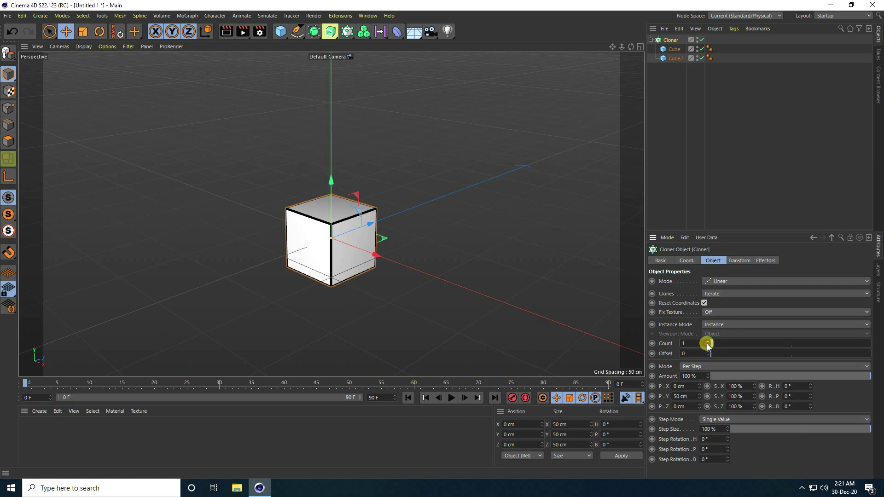
pyautogui.click(686, 396)
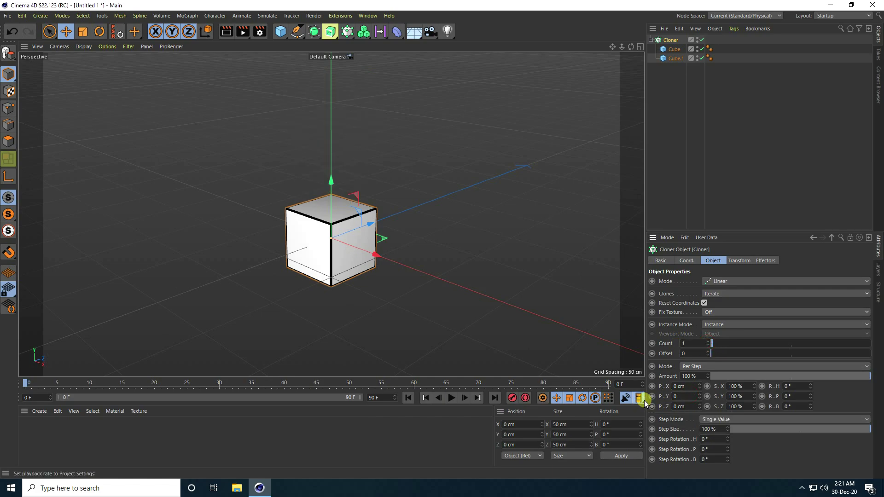
pyautogui.press('Return')
pyautogui.click(714, 293)
pyautogui.click(719, 324)
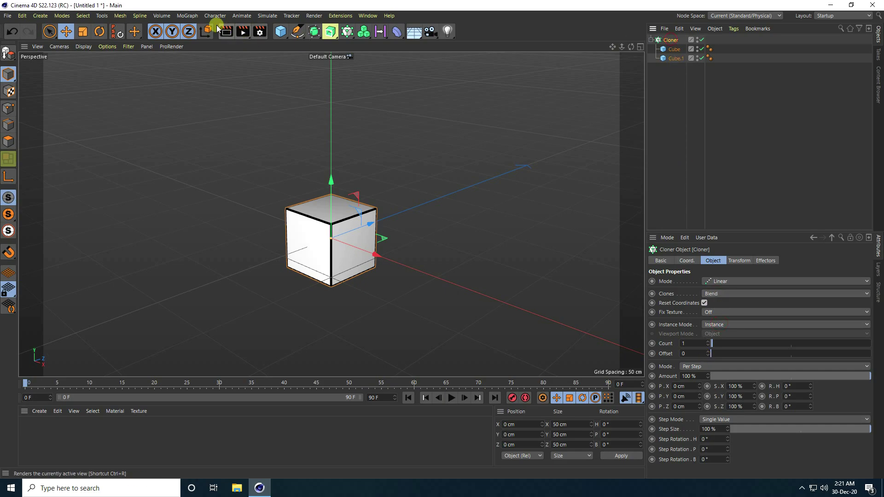
pyautogui.click(187, 15)
pyautogui.moveTo(216, 30)
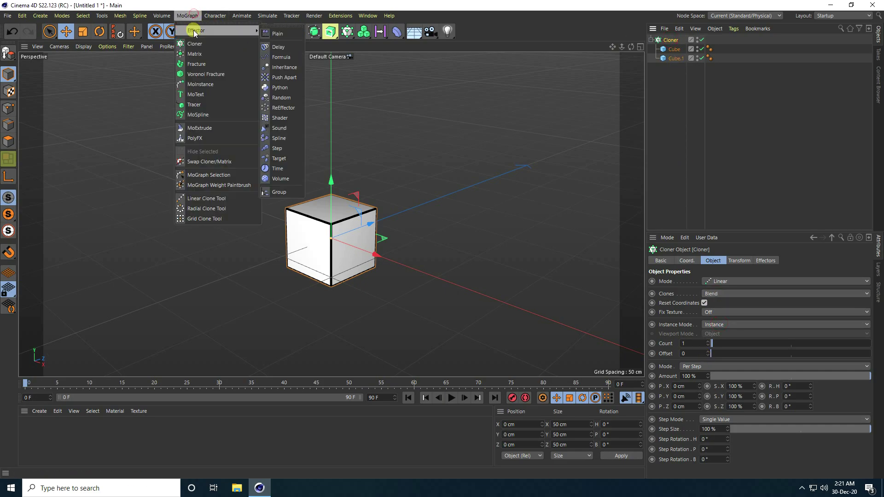
# Step: Add a Plain effector, uncheck its Position parameter, test Modify Clone, and show its Falloff settings
pyautogui.click(286, 37)
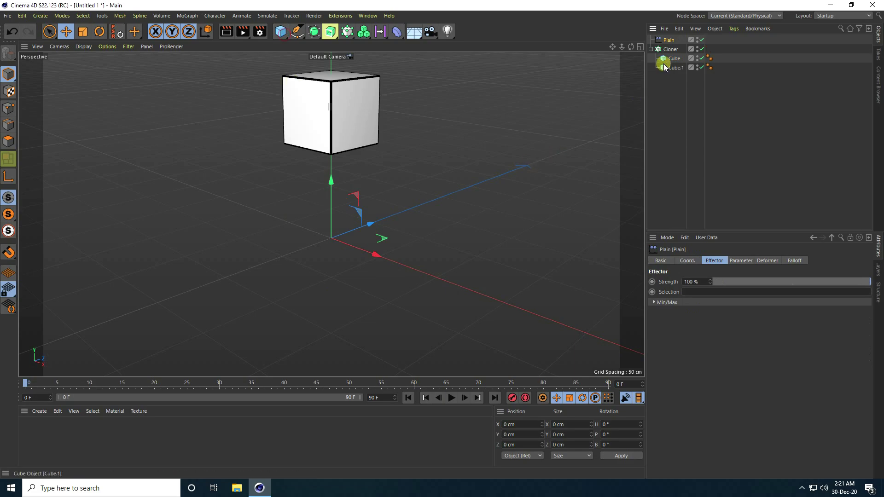
pyautogui.click(741, 261)
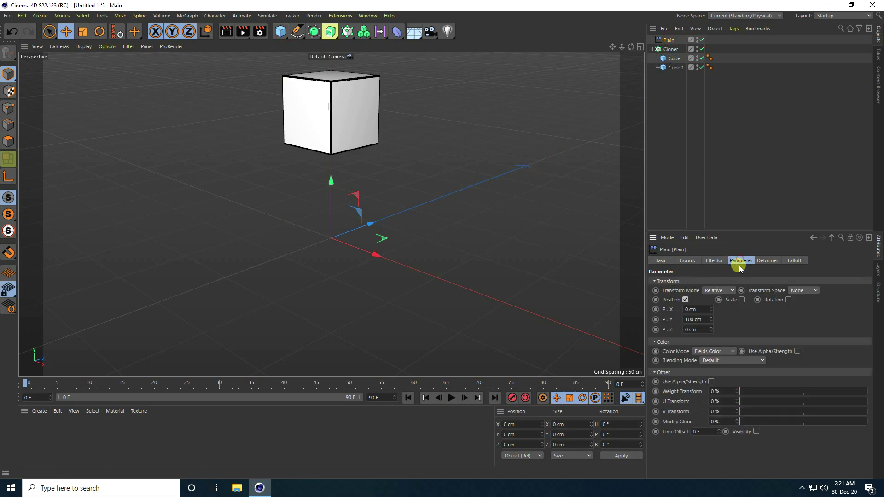
pyautogui.click(686, 300)
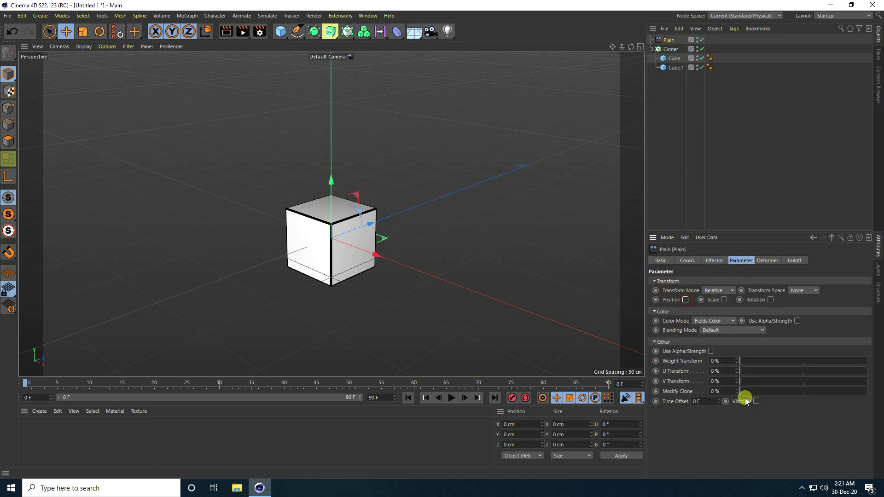
pyautogui.moveTo(740, 391)
pyautogui.mouseDown()
pyautogui.moveTo(876, 387)
pyautogui.moveTo(731, 391)
pyautogui.moveTo(874, 398)
pyautogui.moveTo(706, 397)
pyautogui.mouseUp()
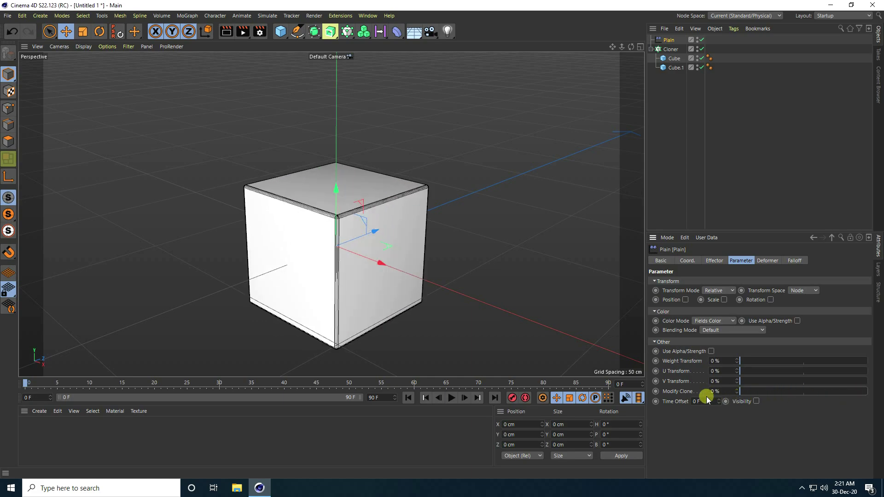
pyautogui.click(793, 262)
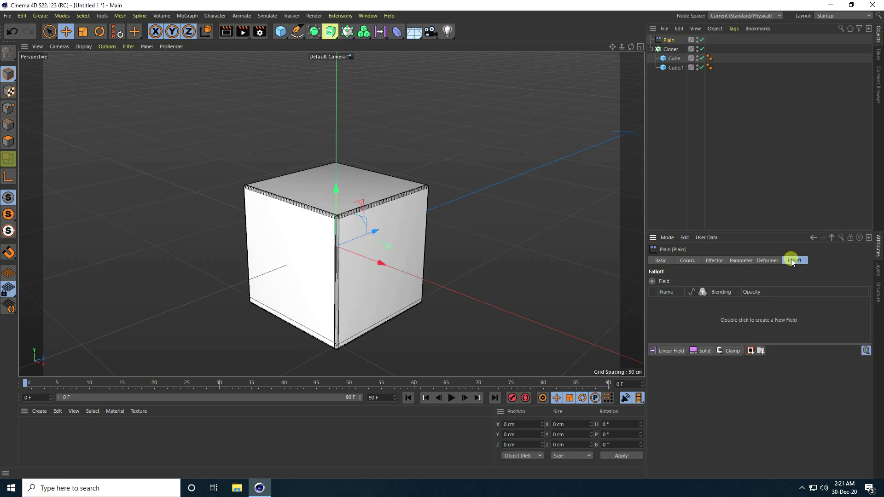
# Step: Add a Linear Field to the Plain falloff, pointing Z-, and slide it along its axis
pyautogui.click(671, 351)
pyautogui.scroll(-5, 284, 192)
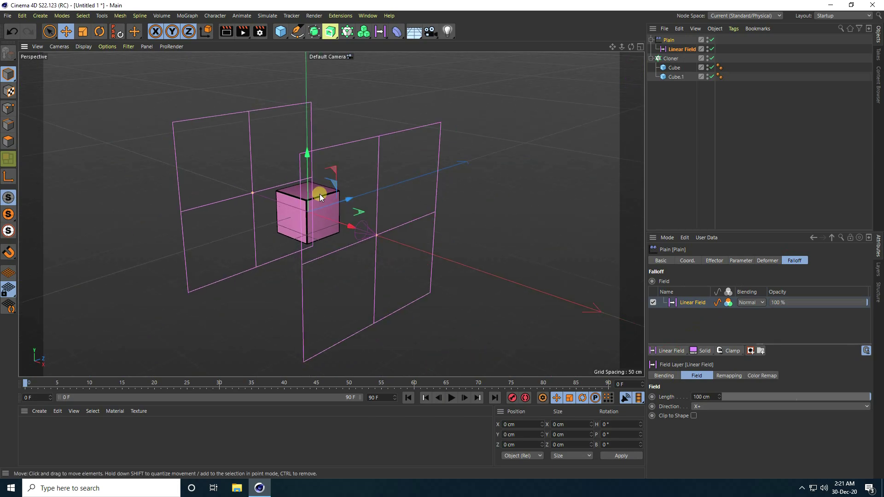
pyautogui.moveTo(714, 407); pyautogui.dragTo(705, 468)
pyautogui.moveTo(340, 203); pyautogui.dragTo(306, 209)
# Step: Raise Modify Clone to 100% and move the Linear Field behind the clones along Z
pyautogui.click(746, 261)
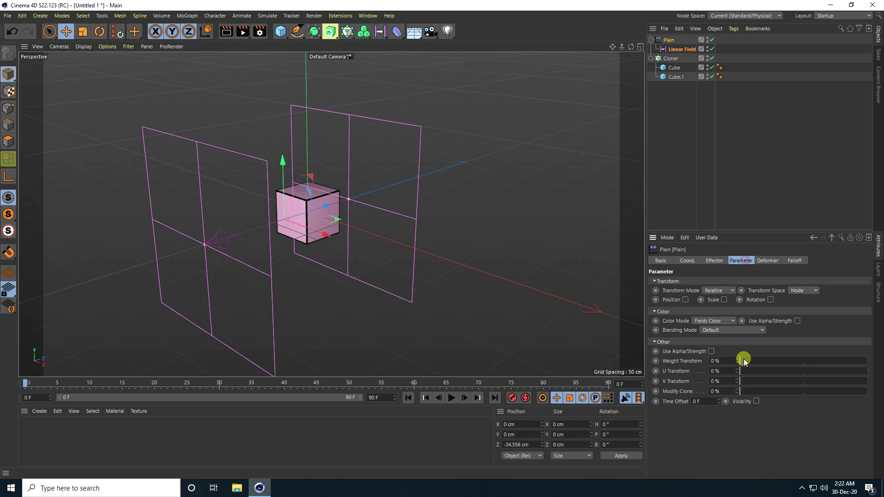
pyautogui.moveTo(750, 392); pyautogui.dragTo(843, 391)
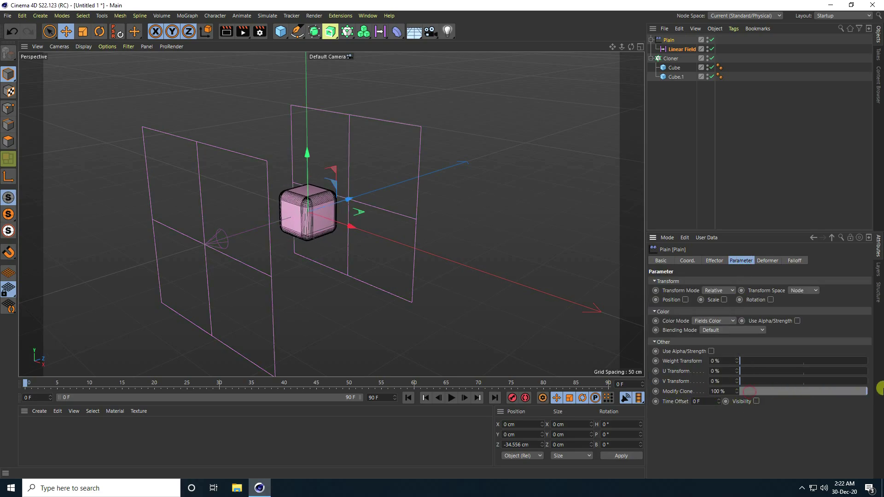
pyautogui.click(675, 49)
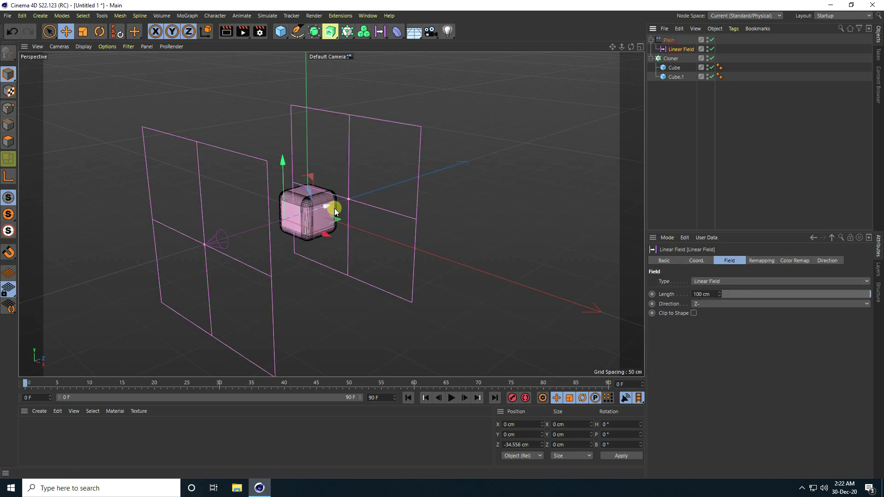
pyautogui.moveTo(331, 207); pyautogui.dragTo(172, 302)
# Step: Move Plain below the Cloner in the hierarchy and duplicate the Cloner as Cloner.1
pyautogui.click(651, 40)
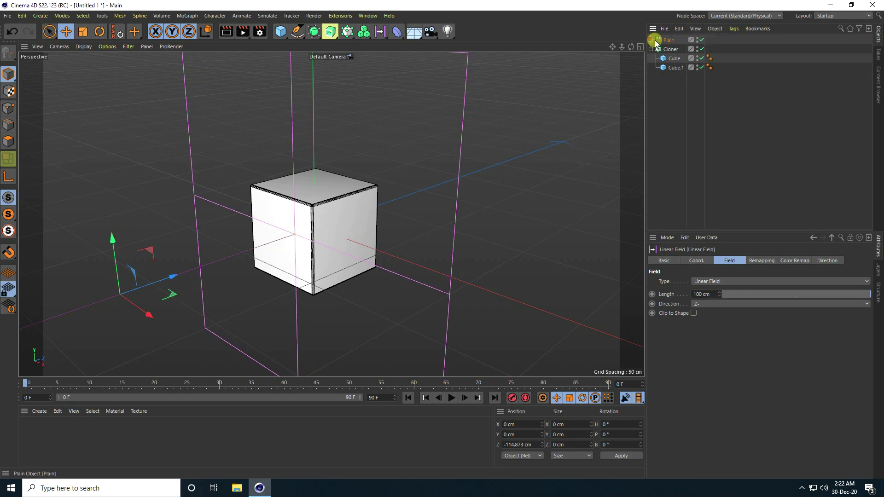
pyautogui.moveTo(659, 40); pyautogui.dragTo(665, 92)
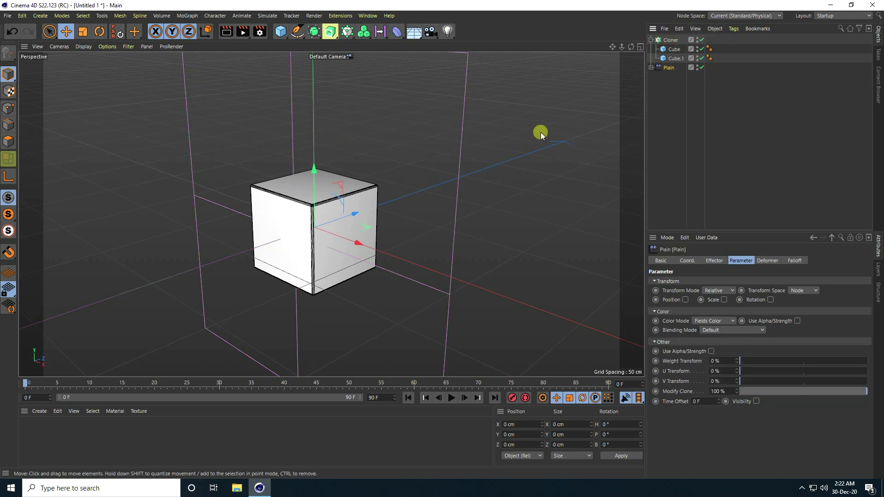
pyautogui.click(651, 41)
pyautogui.click(669, 42)
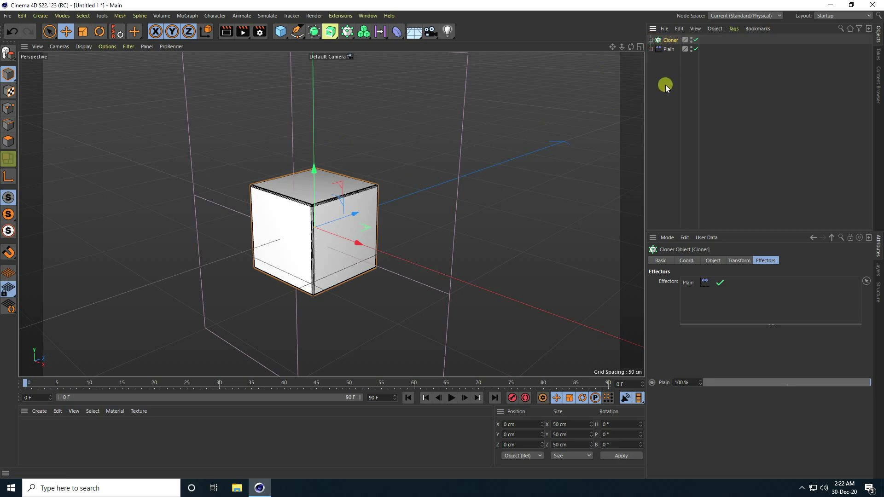
pyautogui.hotkey('ctrl', 'c')
pyautogui.hotkey('ctrl', 'v')
# Step: Narrow Cloner.1's Cube.1 to 42 cm wide, reducing its fillet to 14 cm
pyautogui.click(650, 40)
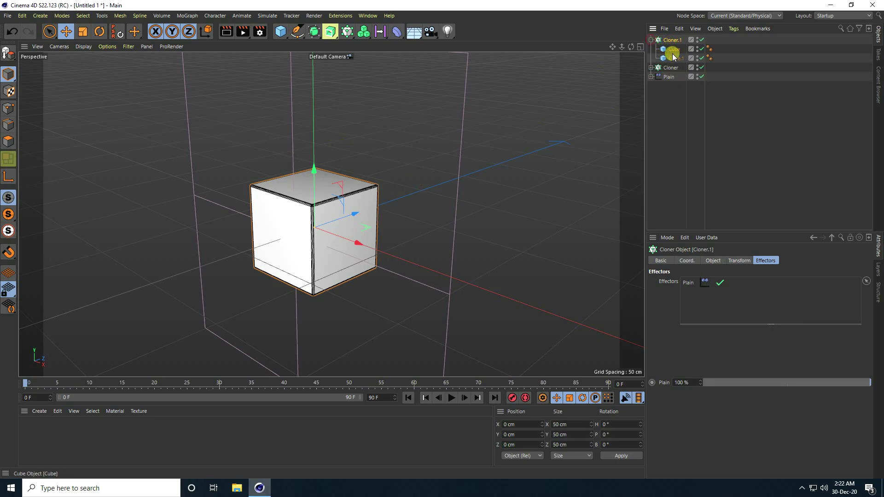
pyautogui.click(675, 58)
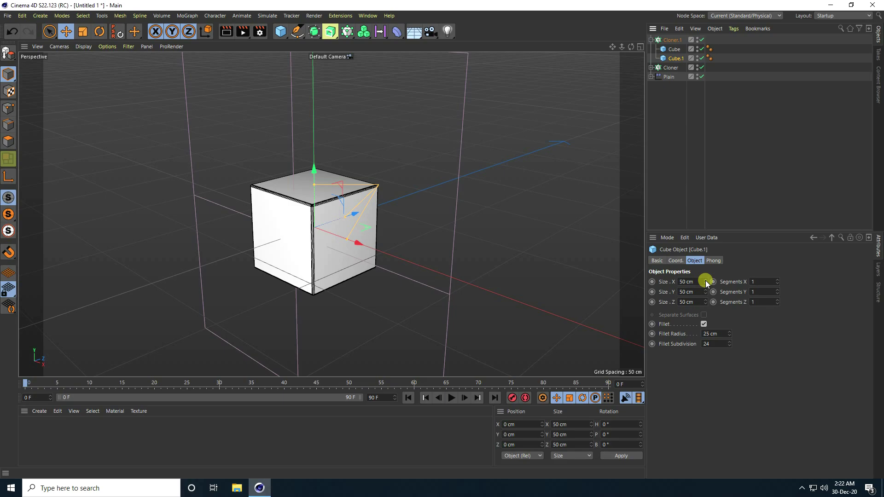
pyautogui.moveTo(706, 280); pyautogui.dragTo(707, 281)
# Step: Hide the original Cloner and Plain, set Cube.1's X size to 30 cm, and make it taller
pyautogui.click(705, 67)
pyautogui.click(701, 68)
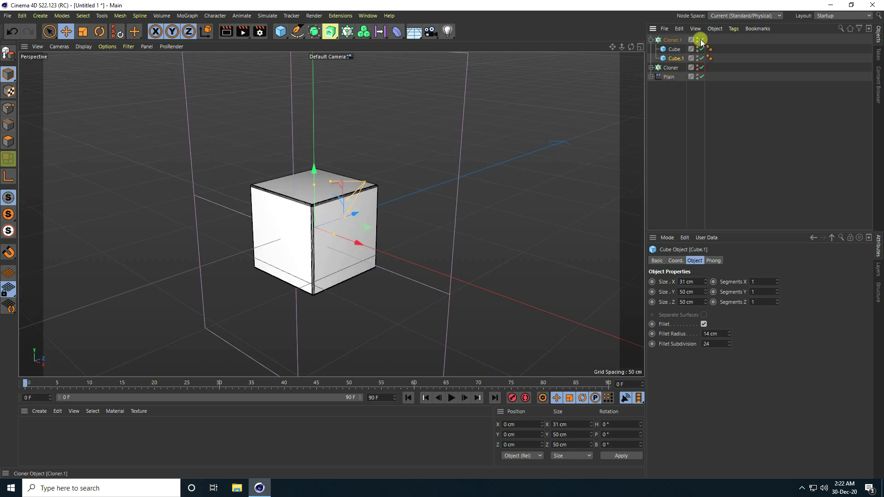
pyautogui.doubleClick(693, 282)
pyautogui.write('30')
pyautogui.press('Return')
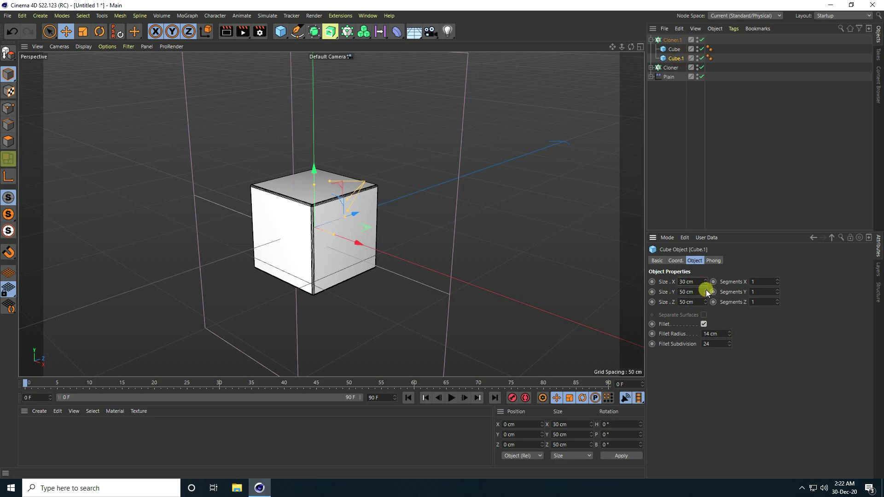
pyautogui.moveTo(707, 292); pyautogui.dragTo(706, 289)
pyautogui.scroll(-5, 277, 257)
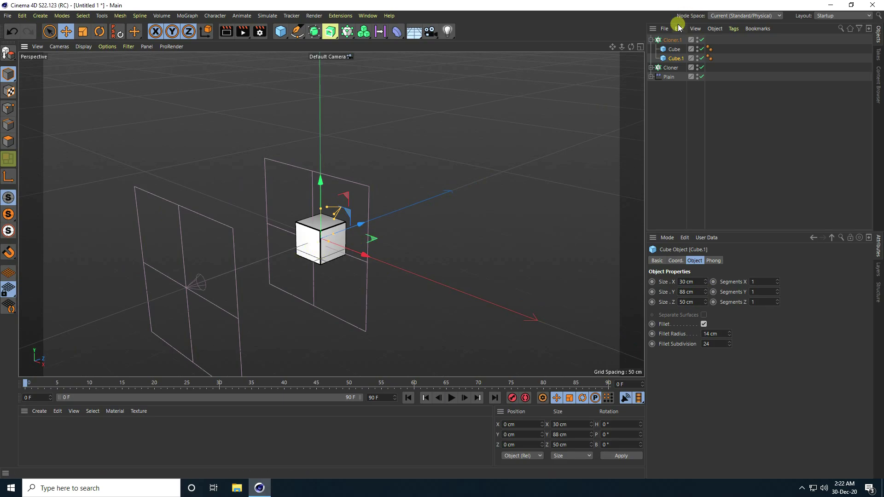
# Step: Push the Linear Field past the clones along Z
pyautogui.click(660, 76)
pyautogui.click(652, 77)
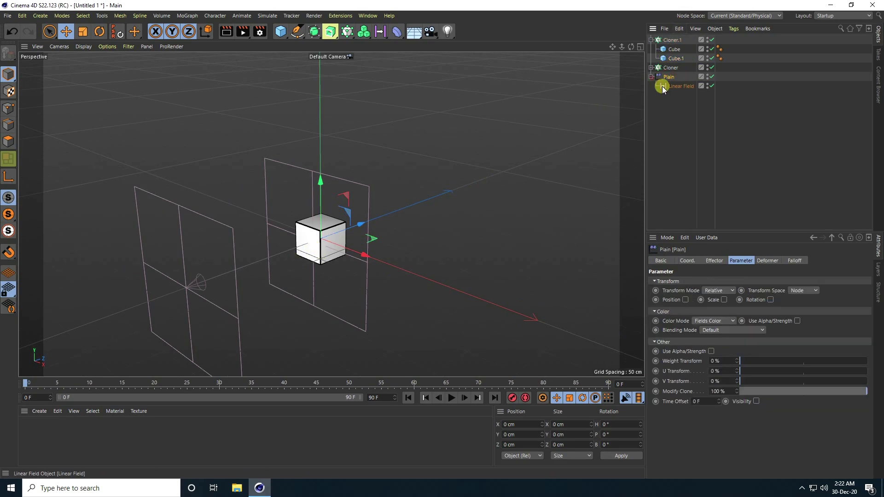
pyautogui.click(669, 87)
pyautogui.moveTo(288, 248); pyautogui.dragTo(470, 213)
pyautogui.keyDown('alt'); pyautogui.moveTo(305, 224); pyautogui.dragTo(353, 238, button='right'); pyautogui.keyUp('alt')
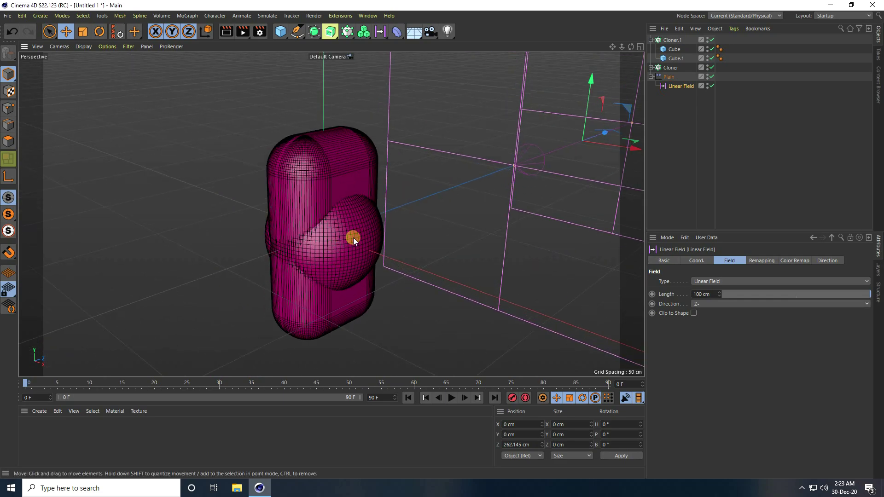
# Step: Shorten Cube.1 to 70 cm tall, making it 30 × 70 × 30 cm with a 15 cm fillet
pyautogui.click(675, 58)
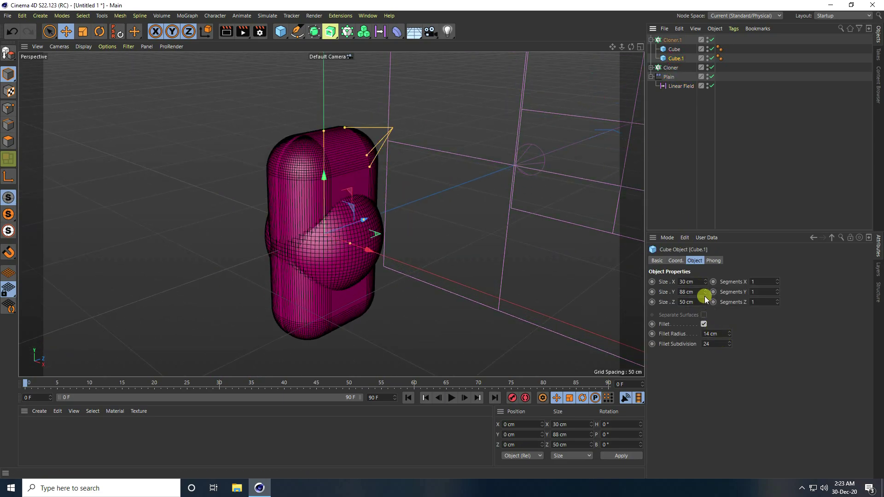
pyautogui.moveTo(704, 297); pyautogui.dragTo(729, 335)
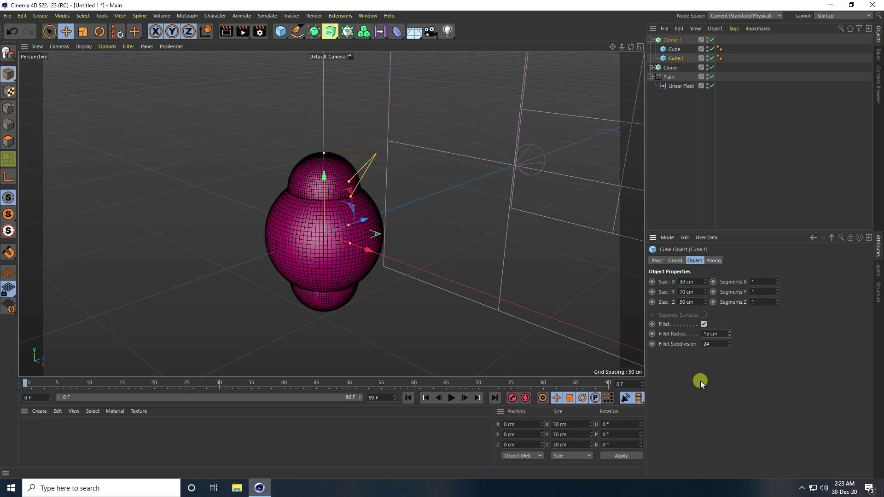
pyautogui.scroll(4, 256, 198)
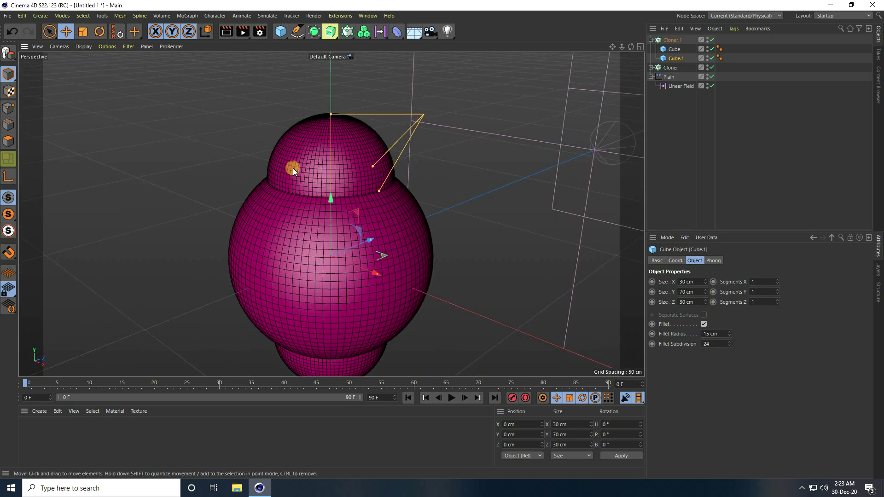
pyautogui.scroll(-4, 382, 138)
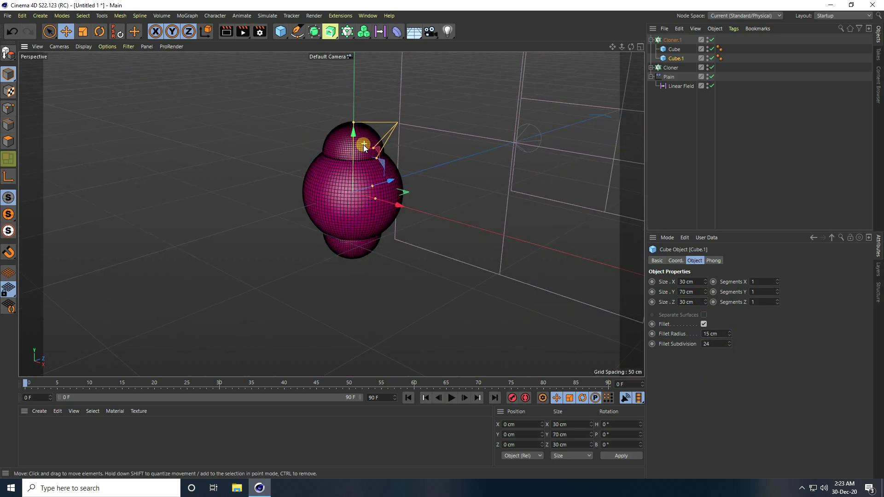
# Step: Slide the Linear Field back toward the camera to Z 214.42 cm, then collapse and select Cloner.1
pyautogui.click(675, 85)
pyautogui.moveTo(562, 148); pyautogui.dragTo(547, 172)
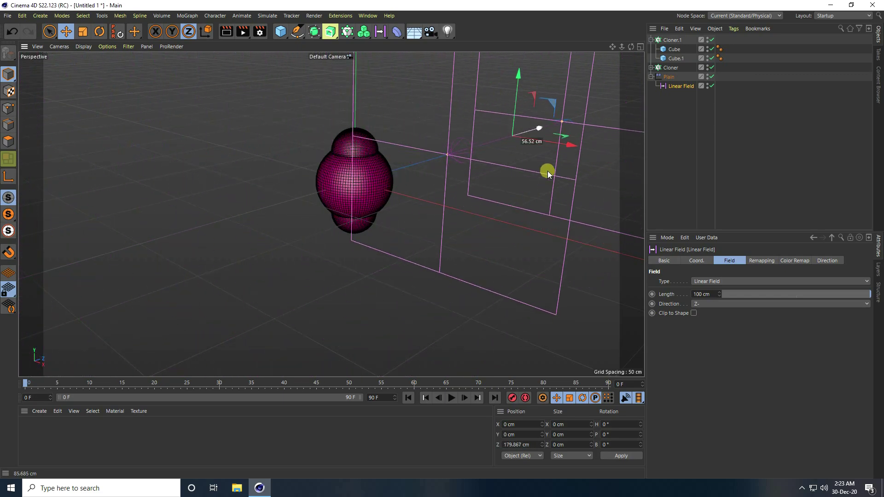
pyautogui.click(651, 40)
pyautogui.click(666, 40)
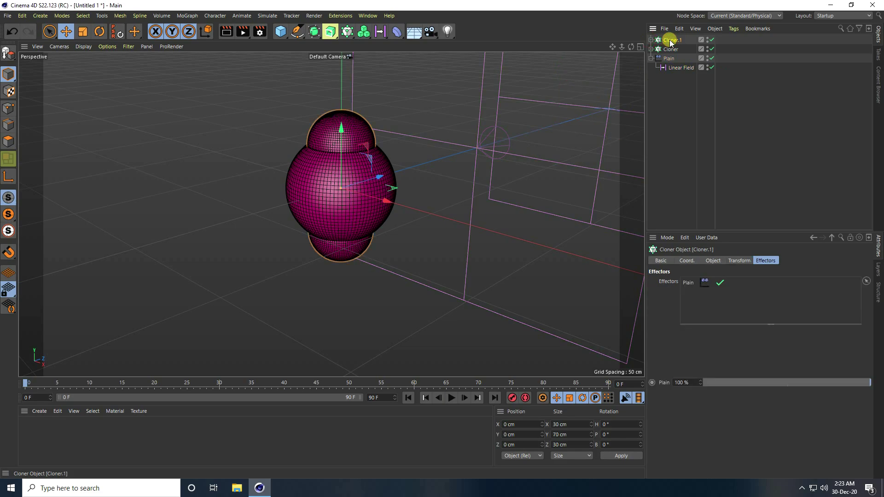
# Step: Duplicate Cloner.1 as Cloner.2 and select its Cube.1
pyautogui.hotkey('ctrl', 'c')
pyautogui.hotkey('ctrl', 'v')
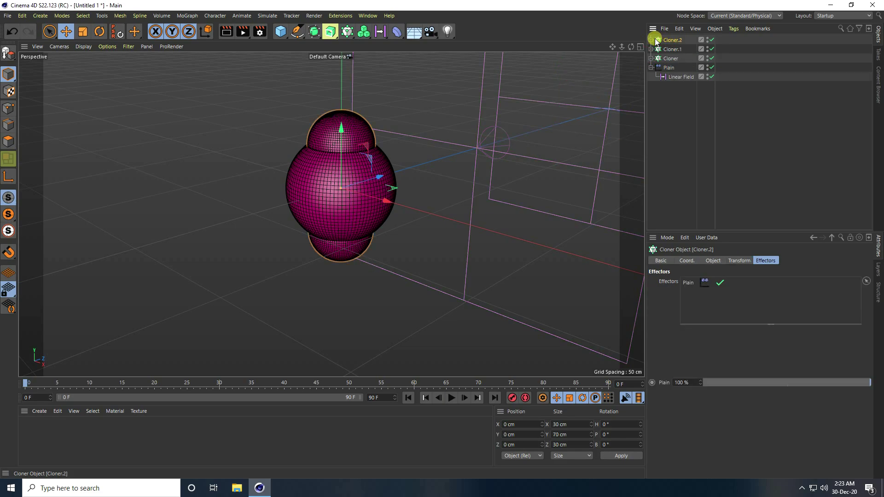
pyautogui.click(651, 40)
pyautogui.click(673, 58)
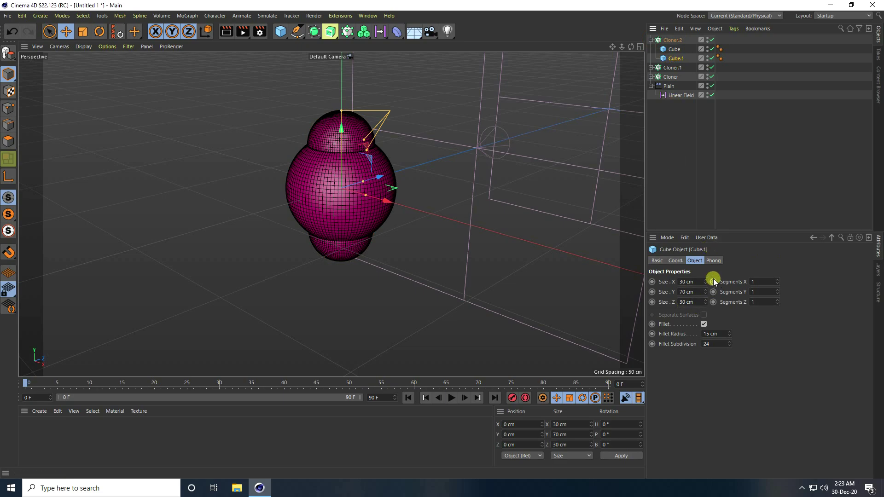
# Step: Make Cube.1 75 × 75 × 75 cm with a 37.5 cm fillet, forming a full sphere
pyautogui.doubleClick(698, 280)
pyautogui.press('Return')
pyautogui.press('Tab')
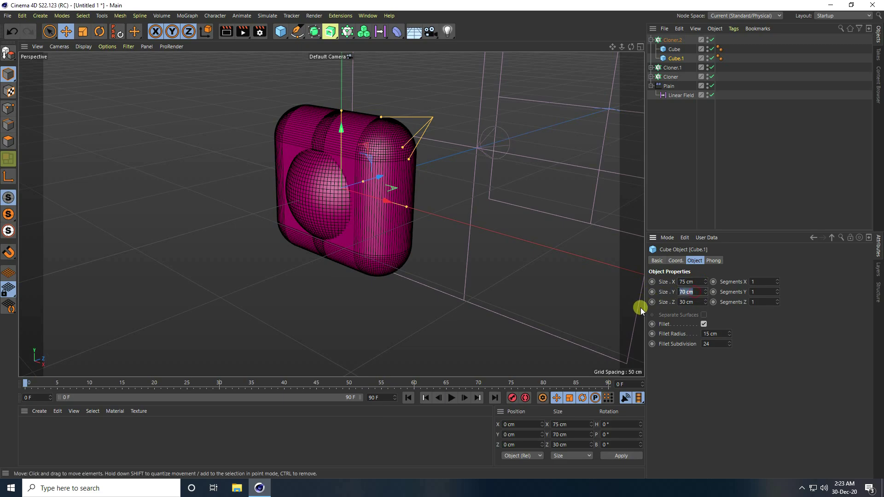
pyautogui.write('75')
pyautogui.press('Tab')
pyautogui.write('7')
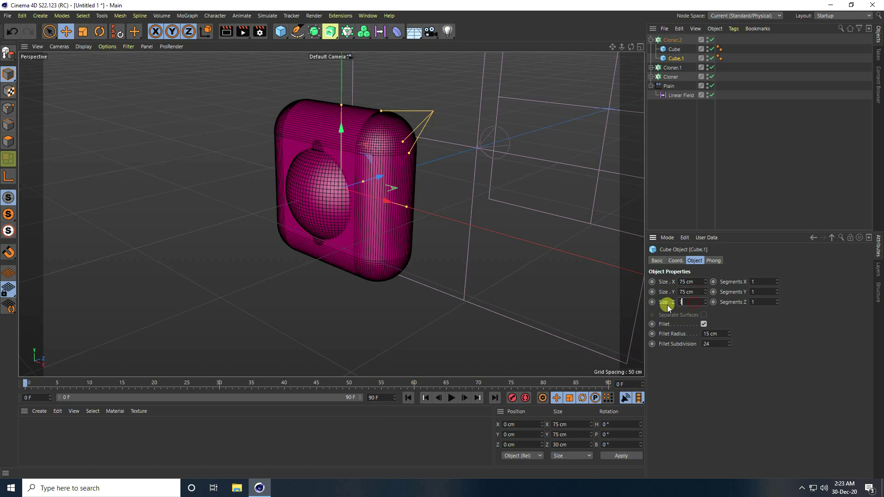
pyautogui.press('Return')
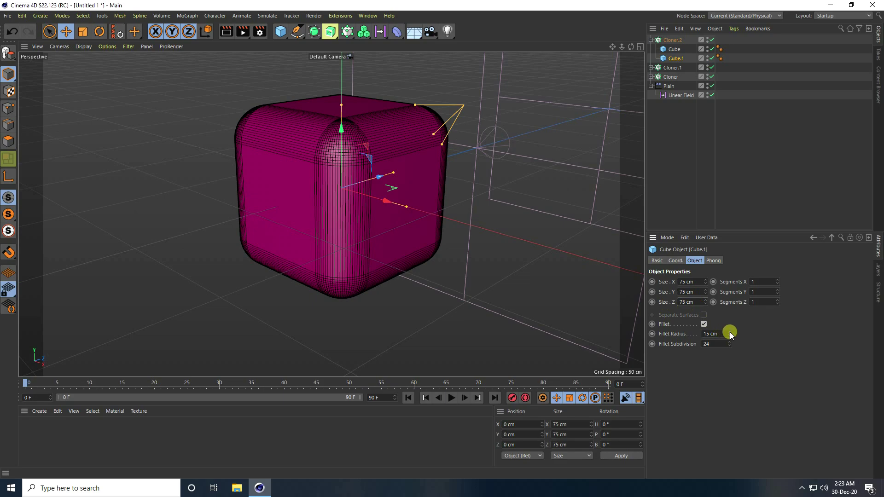
pyautogui.moveTo(730, 333); pyautogui.dragTo(730, 331)
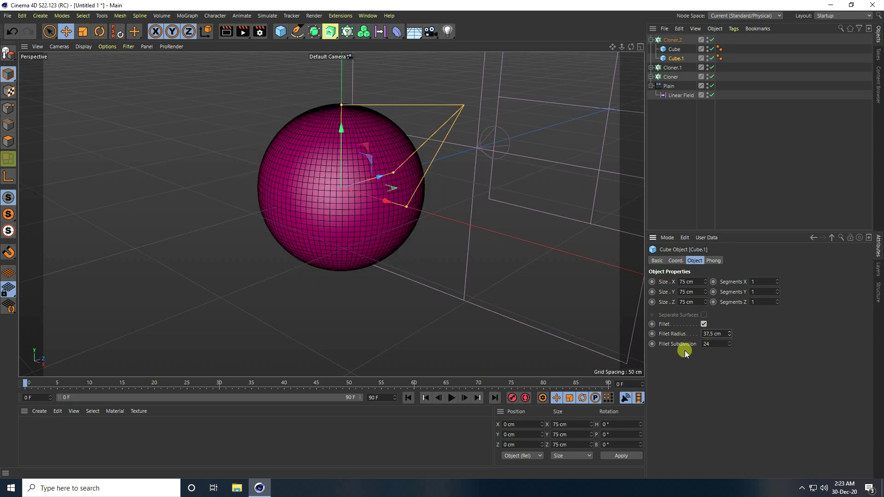
# Step: Pull the Linear Field close to the clones
pyautogui.keyDown('alt'); pyautogui.moveTo(529, 133); pyautogui.dragTo(579, 89); pyautogui.keyUp('alt')
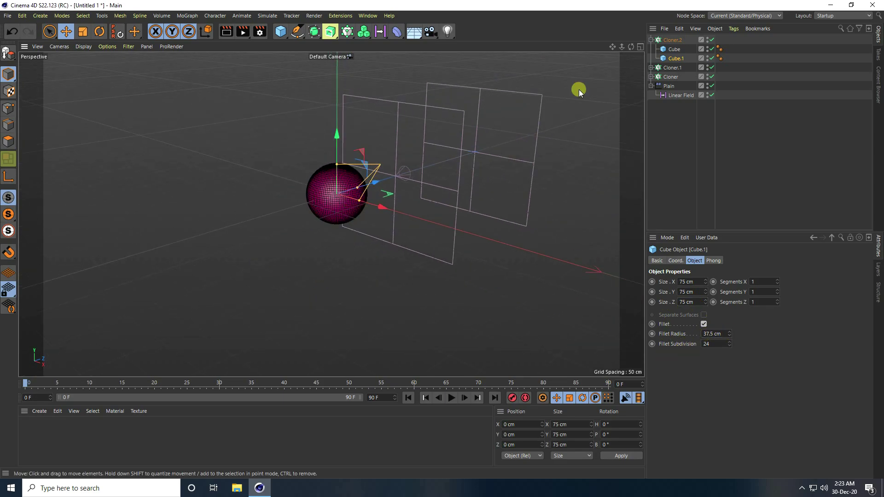
pyautogui.click(677, 95)
pyautogui.moveTo(468, 153); pyautogui.dragTo(463, 189)
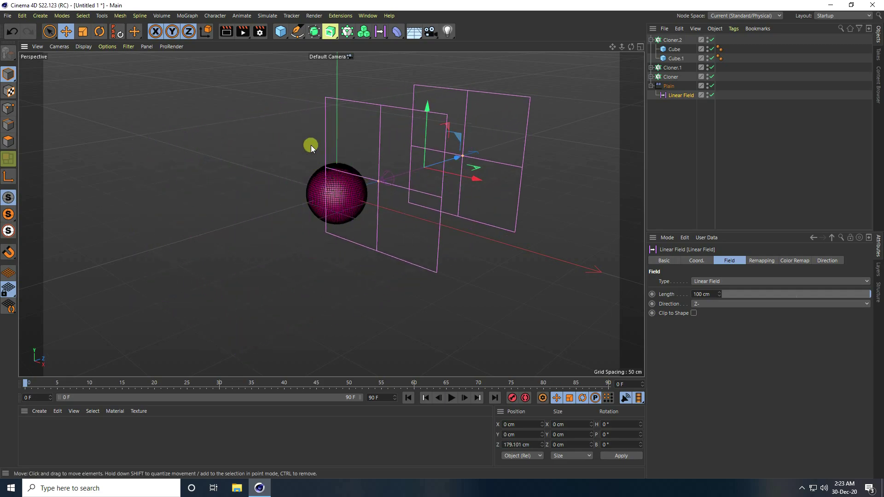
pyautogui.scroll(3, 313, 144)
# Step: Fold Cloner.2's children and duplicate it as Cloner.3
pyautogui.click(652, 40)
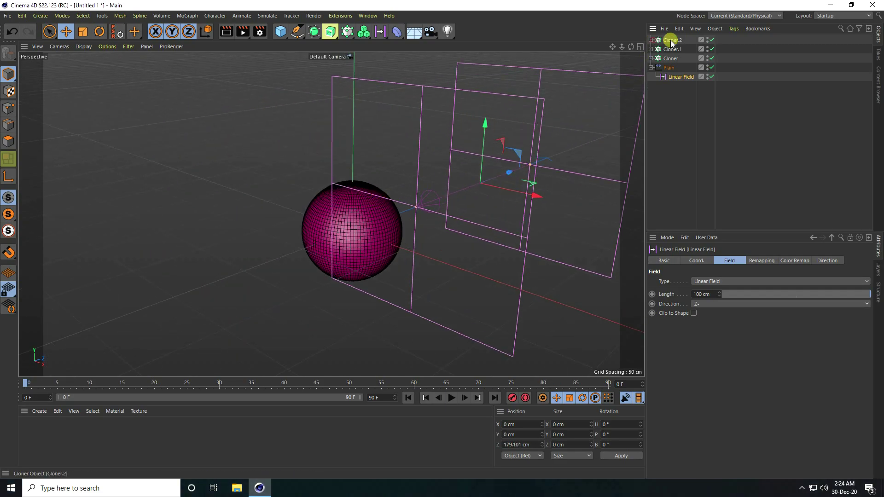
pyautogui.click(673, 40)
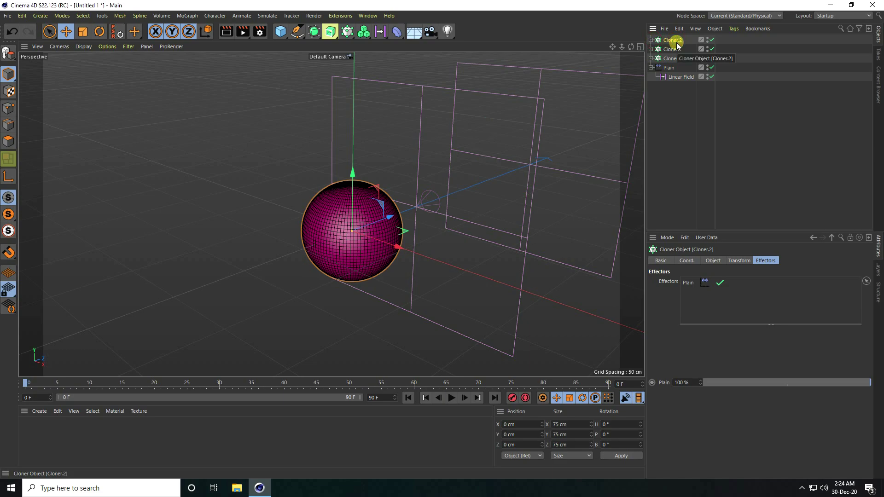
pyautogui.hotkey('ctrl', 'c')
pyautogui.hotkey('ctrl', 'v')
# Step: Reshape Cloner.3's Cube.1 into a 50 × 100 × 50 cm capsule with a 25 cm fillet
pyautogui.click(651, 40)
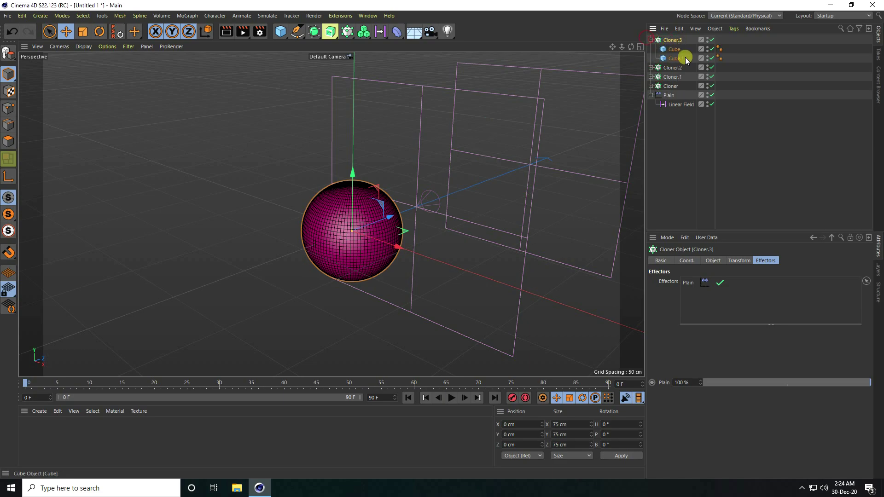
pyautogui.click(677, 58)
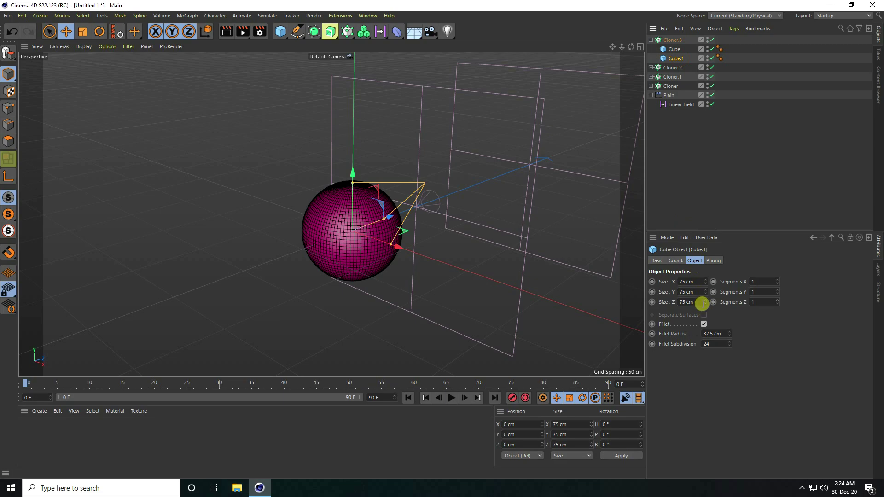
pyautogui.moveTo(706, 281); pyautogui.dragTo(731, 330)
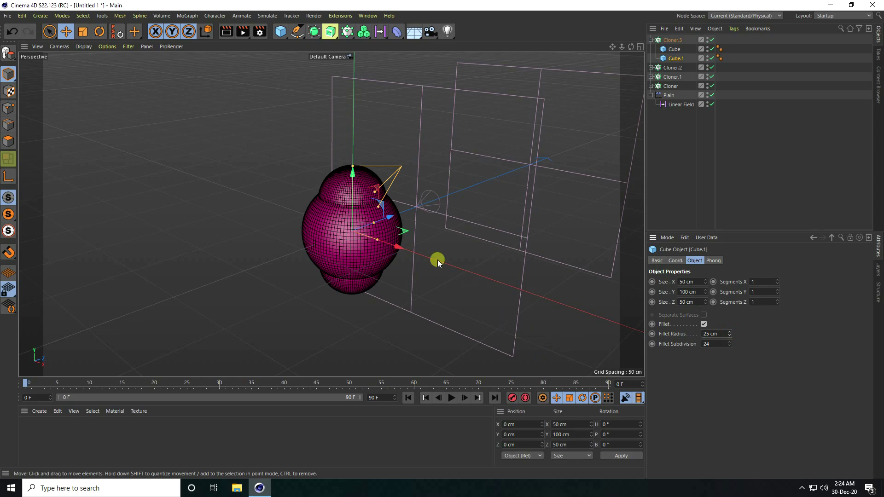
pyautogui.scroll(-3, 317, 197)
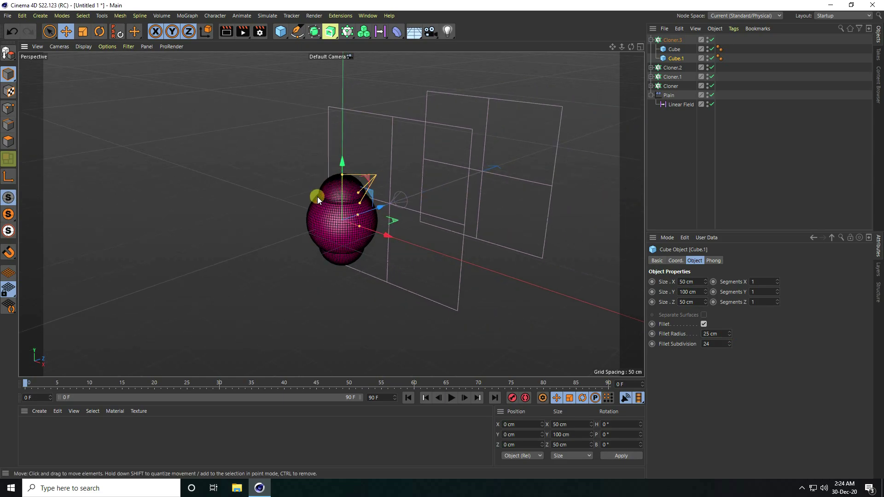
# Step: Nudge the Linear Field along its Z axis and collapse Cloner.3 in the hierarchy
pyautogui.click(679, 105)
pyautogui.moveTo(460, 178)
pyautogui.mouseDown()
pyautogui.moveTo(315, 233)
pyautogui.moveTo(281, 233)
pyautogui.moveTo(439, 184)
pyautogui.moveTo(257, 223)
pyautogui.moveTo(405, 189)
pyautogui.moveTo(410, 200)
pyautogui.moveTo(300, 246)
pyautogui.moveTo(469, 183)
pyautogui.mouseUp()
pyautogui.click(651, 40)
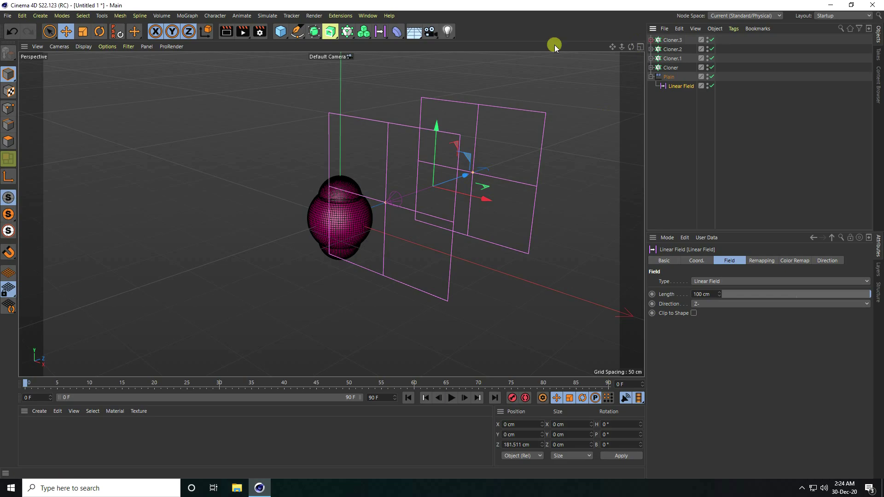
# Step: Add a Cloner, rename it MAIN CLONE, and nest the four existing cloners under it
pyautogui.click(197, 15)
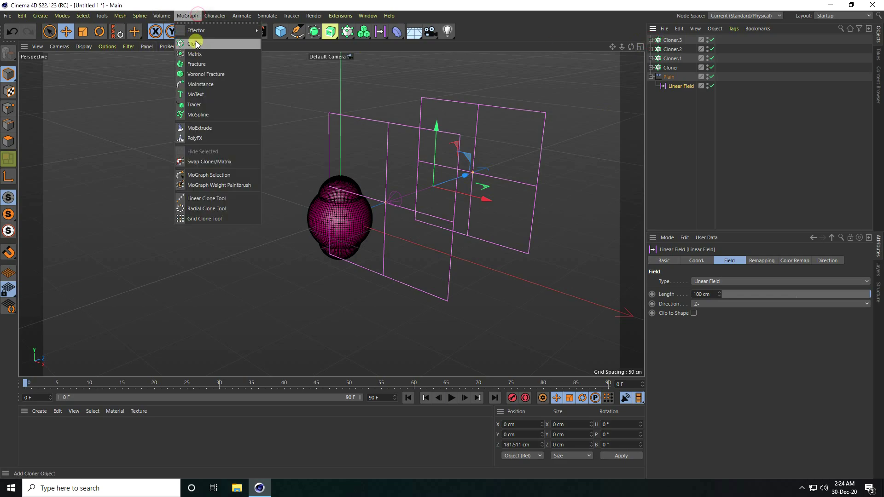
pyautogui.click(195, 40)
pyautogui.doubleClick(671, 40)
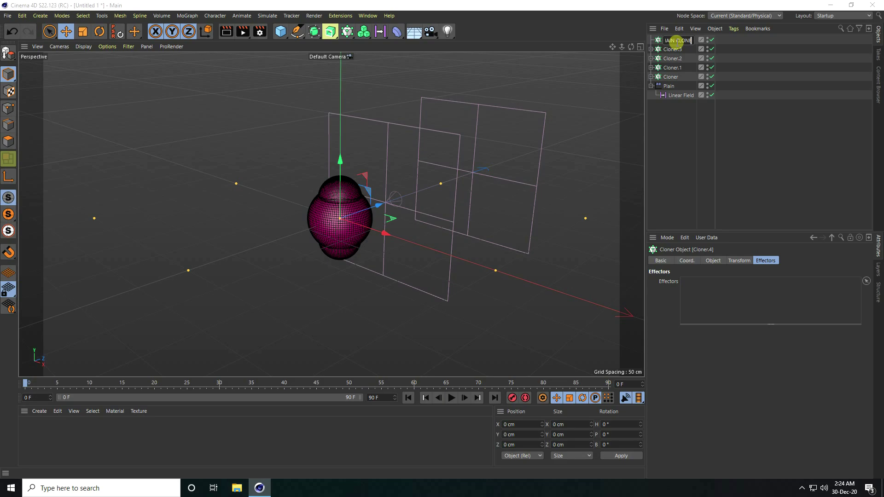
pyautogui.press('Return')
pyautogui.moveTo(687, 79)
pyautogui.mouseDown()
pyautogui.moveTo(671, 74)
pyautogui.moveTo(663, 47)
pyautogui.moveTo(674, 42)
pyautogui.mouseUp()
pyautogui.scroll(-2, 282, 121)
pyautogui.scroll(5, 282, 122)
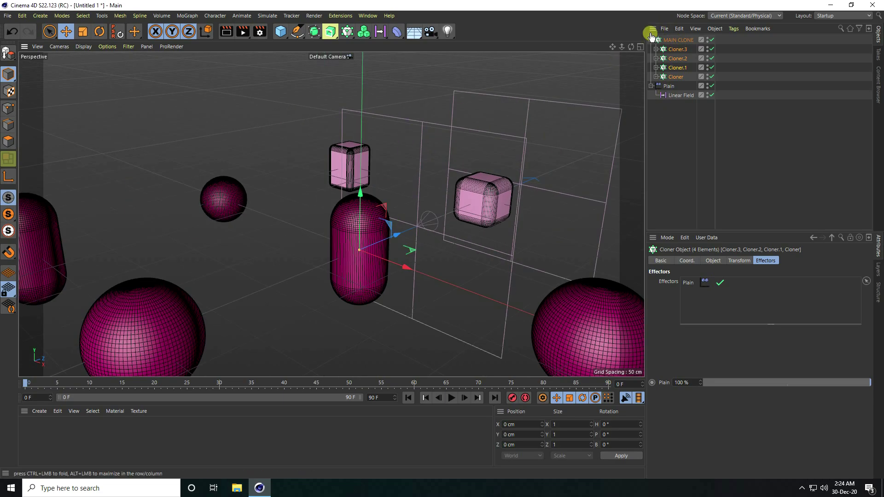
# Step: Keep MAIN CLONE in Grid Array mode and raise its Count X to 8
pyautogui.click(677, 40)
pyautogui.click(712, 261)
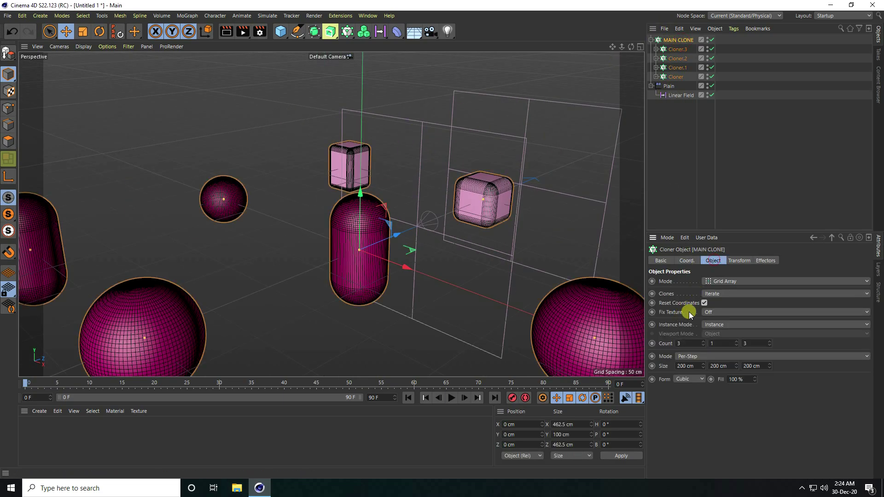
pyautogui.click(712, 283)
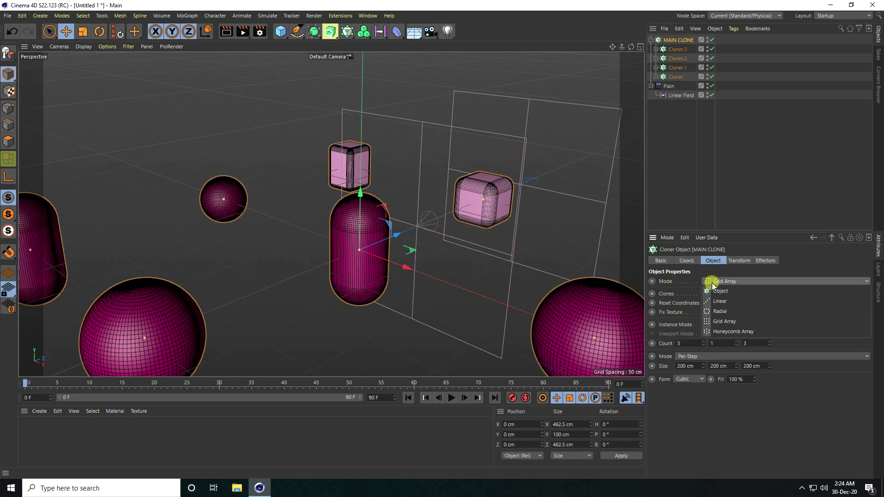
pyautogui.click(718, 323)
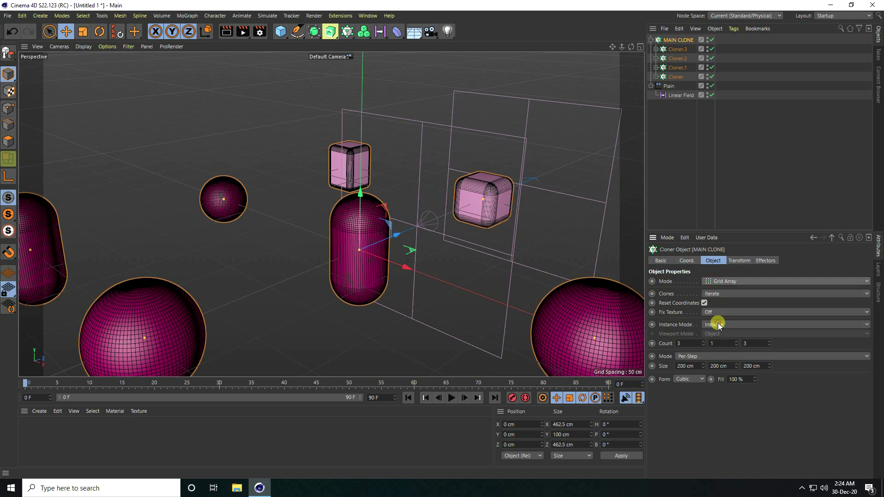
pyautogui.click(703, 341)
pyautogui.click(703, 341)
pyautogui.click(703, 342)
pyautogui.click(703, 341)
pyautogui.click(704, 341)
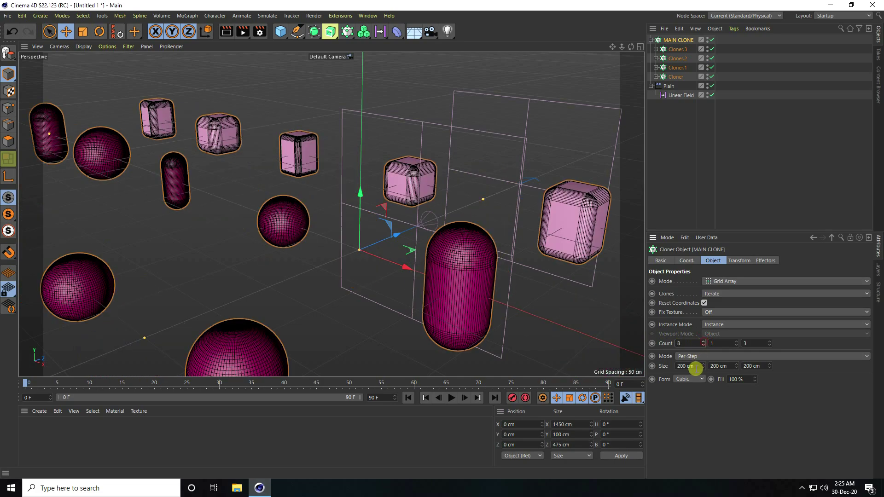
# Step: Set MAIN CLONE's grid size to 50 cm along both X and Z
pyautogui.click(694, 366)
pyautogui.write('50')
pyautogui.press('Return')
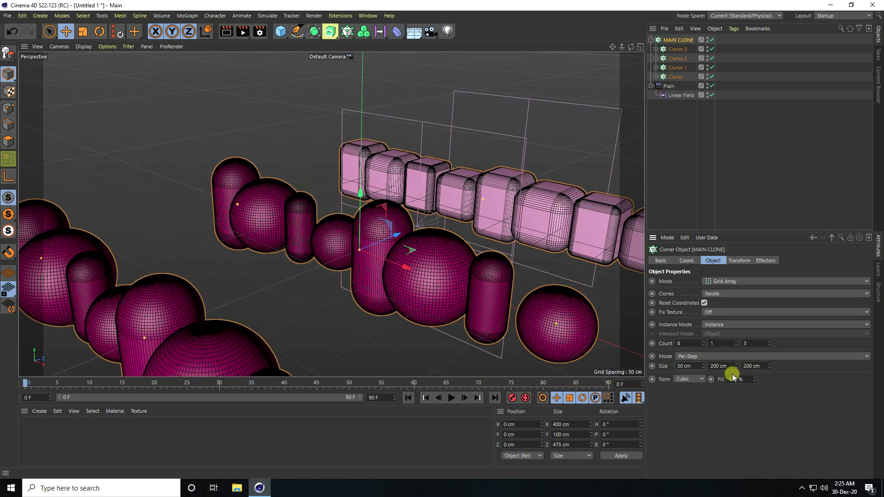
pyautogui.click(763, 367)
pyautogui.write('50')
pyautogui.press('Return')
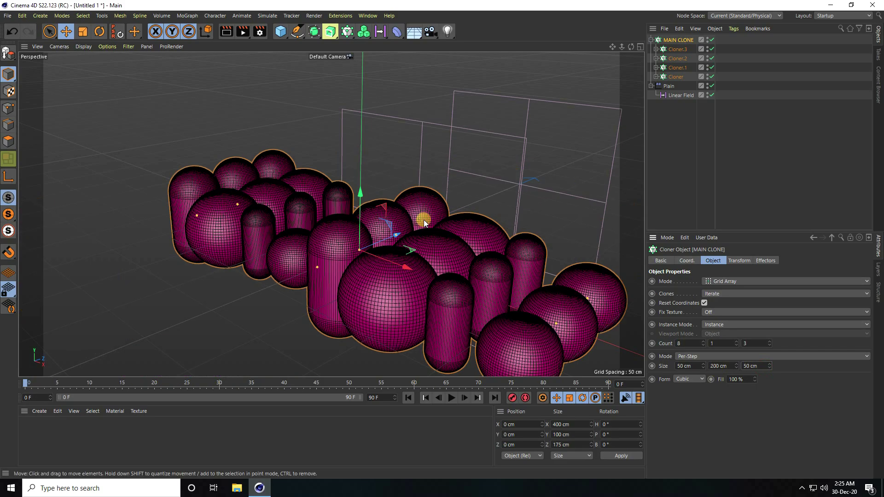
pyautogui.scroll(-2, 388, 118)
# Step: Shift the Linear Field across the grid and raise MAIN CLONE's Count Z to 20
pyautogui.click(676, 96)
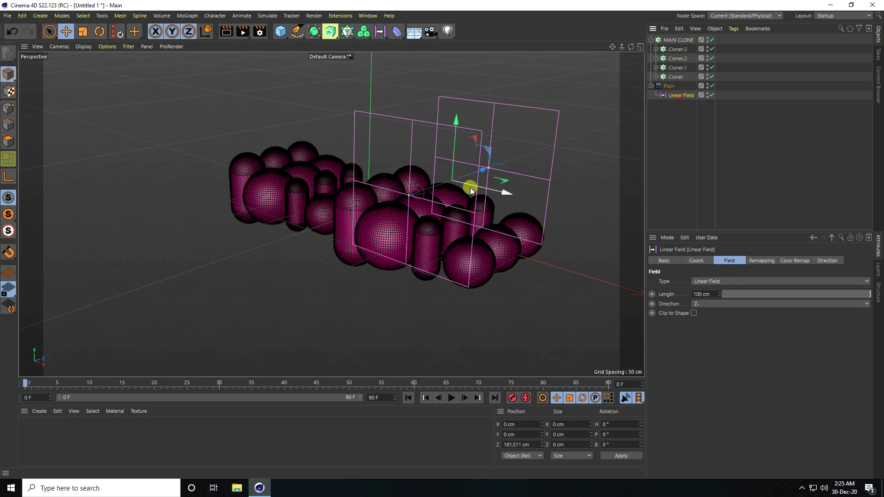
pyautogui.moveTo(480, 168)
pyautogui.mouseDown()
pyautogui.moveTo(336, 197)
pyautogui.moveTo(272, 231)
pyautogui.mouseUp()
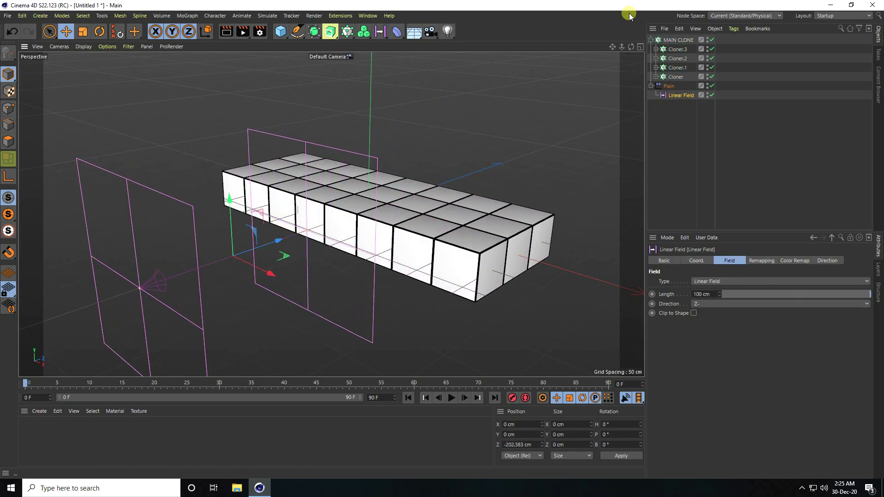
pyautogui.click(678, 40)
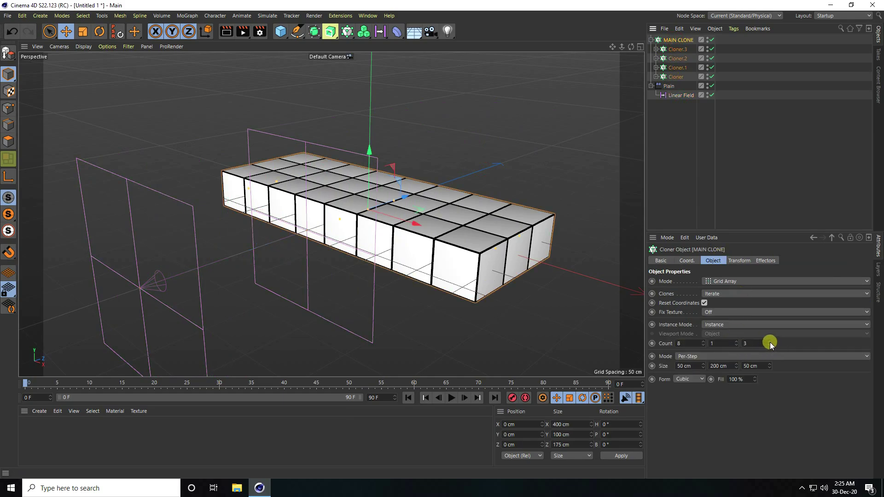
pyautogui.moveTo(770, 342); pyautogui.dragTo(771, 343)
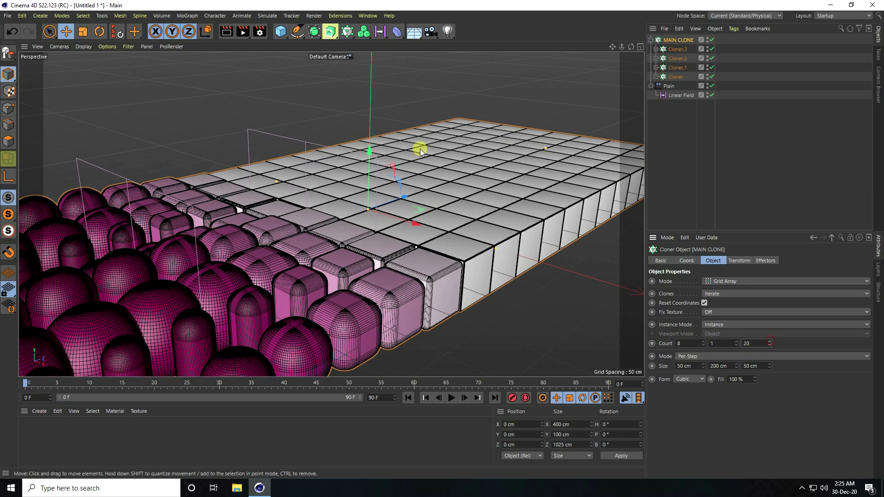
pyautogui.scroll(-3, 423, 148)
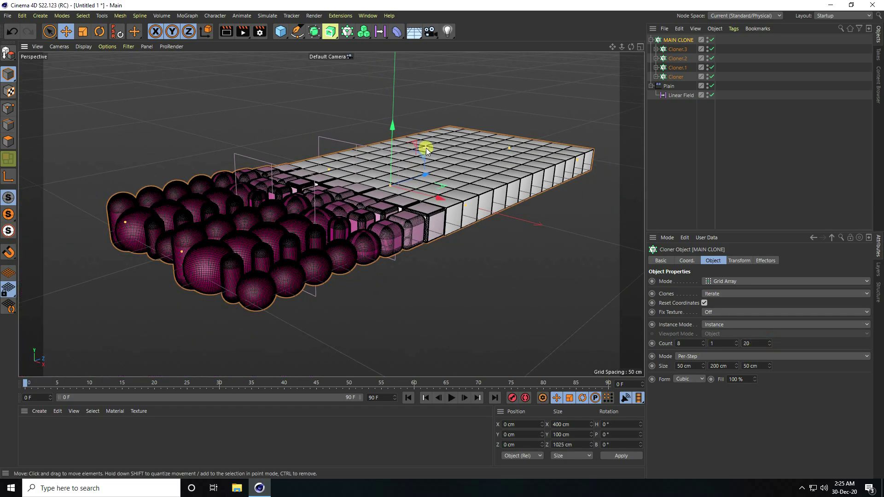
# Step: Drag the Linear Field so more of the spheres turn back into cubes
pyautogui.click(676, 96)
pyautogui.moveTo(351, 197)
pyautogui.mouseDown()
pyautogui.moveTo(153, 238)
pyautogui.moveTo(537, 153)
pyautogui.moveTo(203, 242)
pyautogui.moveTo(433, 192)
pyautogui.moveTo(410, 190)
pyautogui.mouseUp()
pyautogui.scroll(5, 410, 189)
pyautogui.click(84, 47)
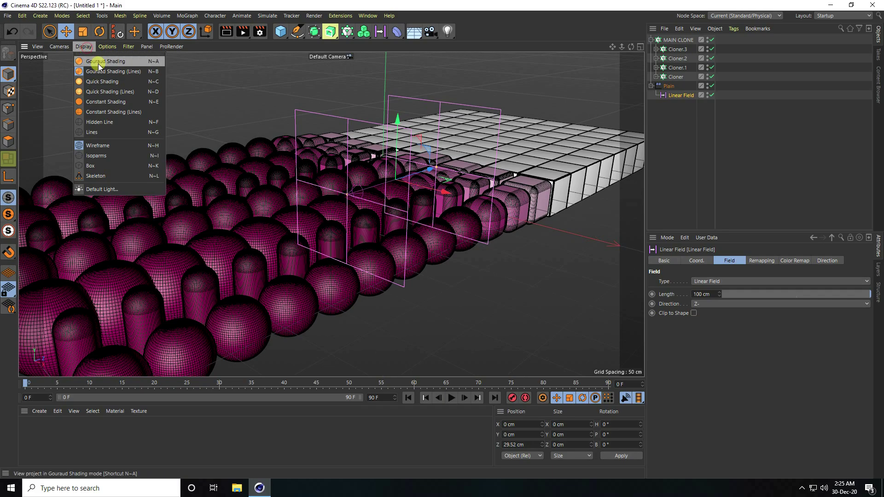
# Step: Switch to Gouraud Shading and move the Linear Field to about Z -442 cm
pyautogui.click(98, 63)
pyautogui.moveTo(424, 172); pyautogui.dragTo(148, 282)
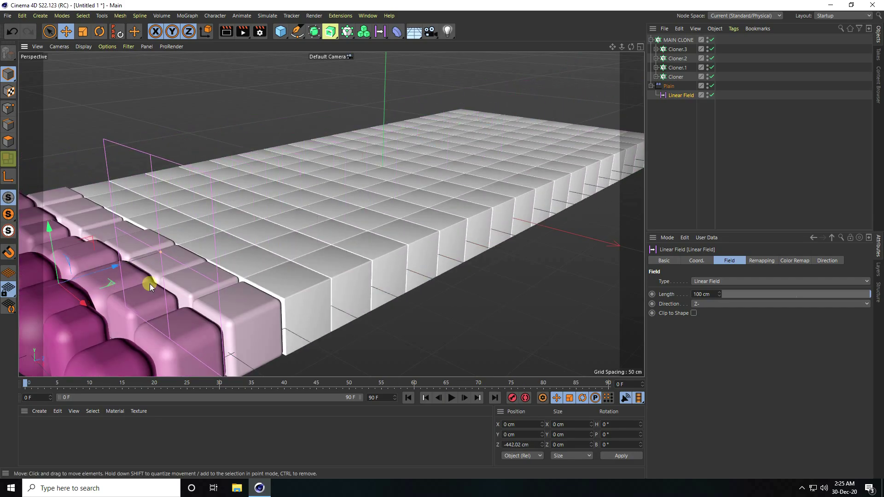
pyautogui.scroll(-5, 282, 270)
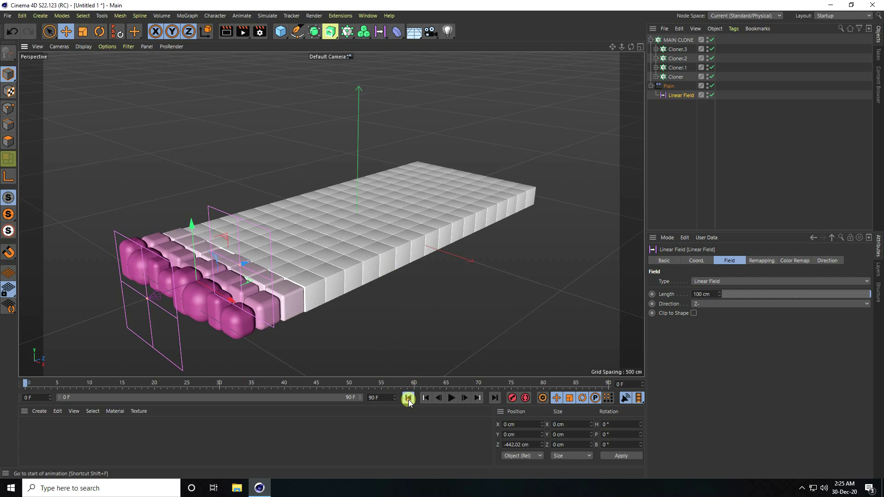
# Step: Set the animation's end frame to 400
pyautogui.click(382, 397)
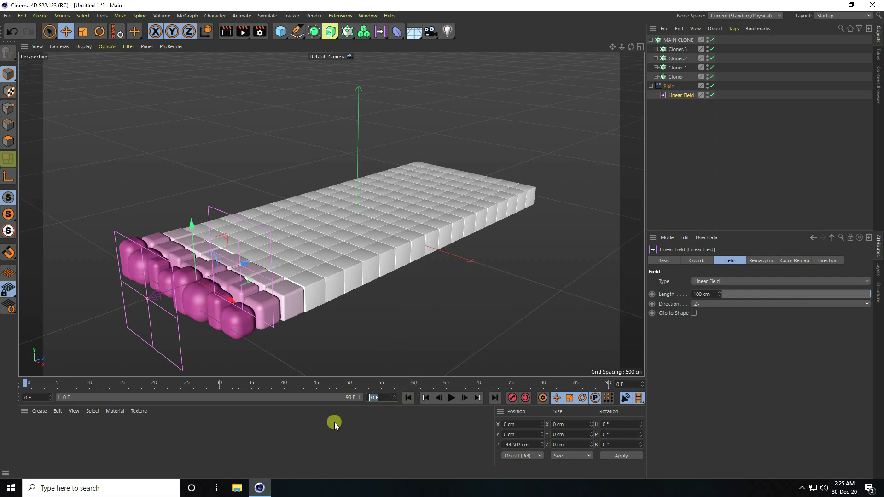
pyautogui.write('400')
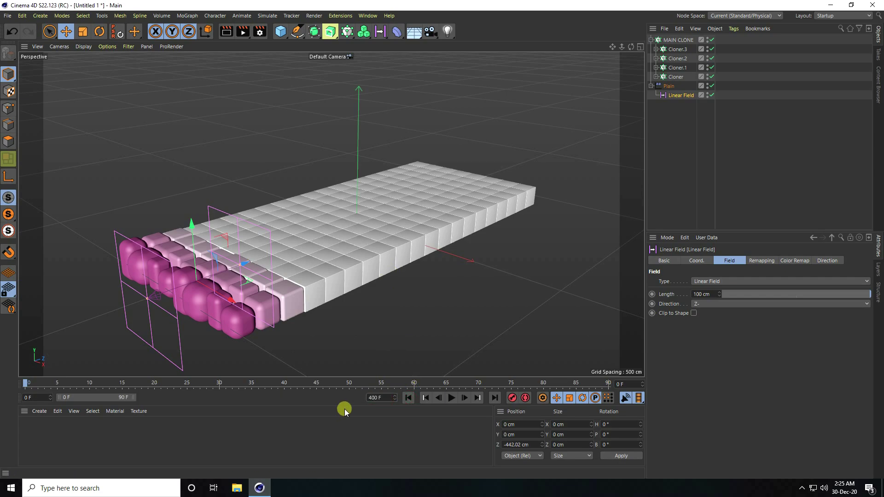
pyautogui.click(134, 398)
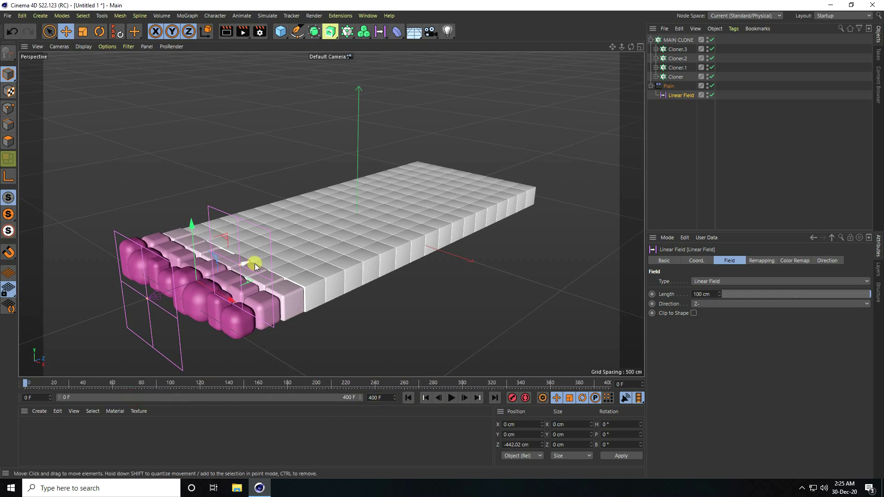
# Step: Keyframe the Linear Field sweeping from behind the clones to Z 600 cm at frame 300
pyautogui.click(681, 94)
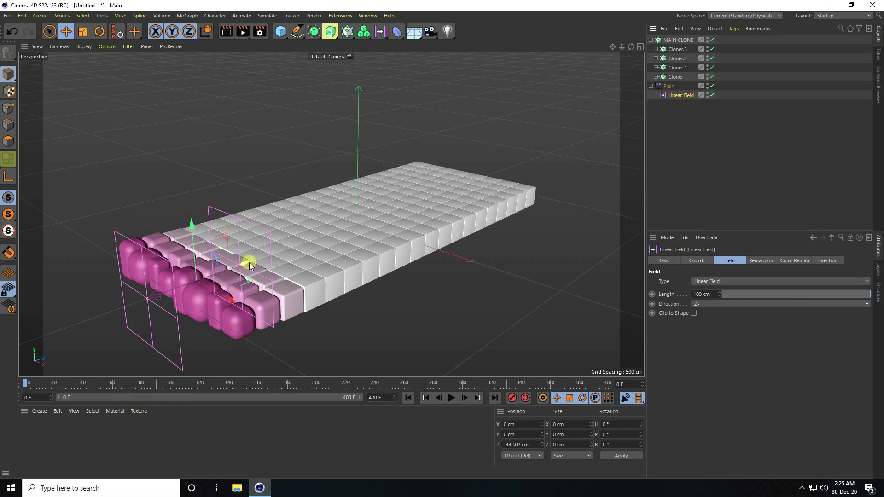
pyautogui.moveTo(249, 267); pyautogui.dragTo(171, 308)
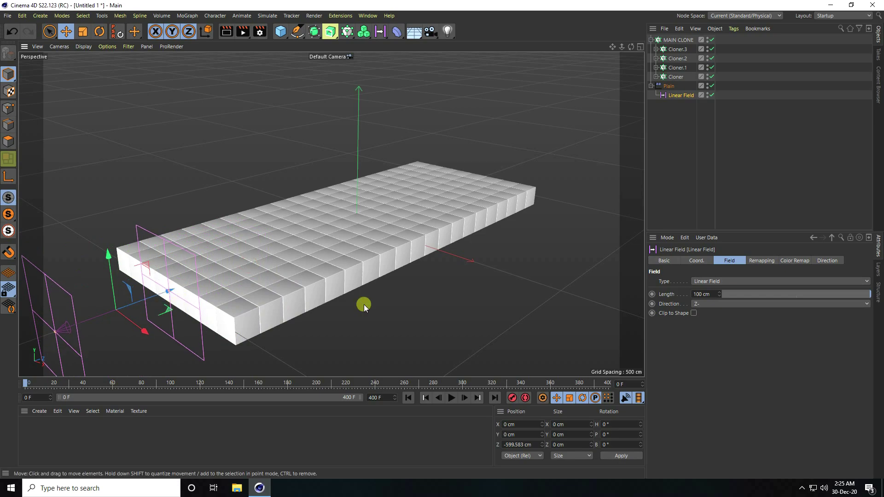
pyautogui.click(691, 261)
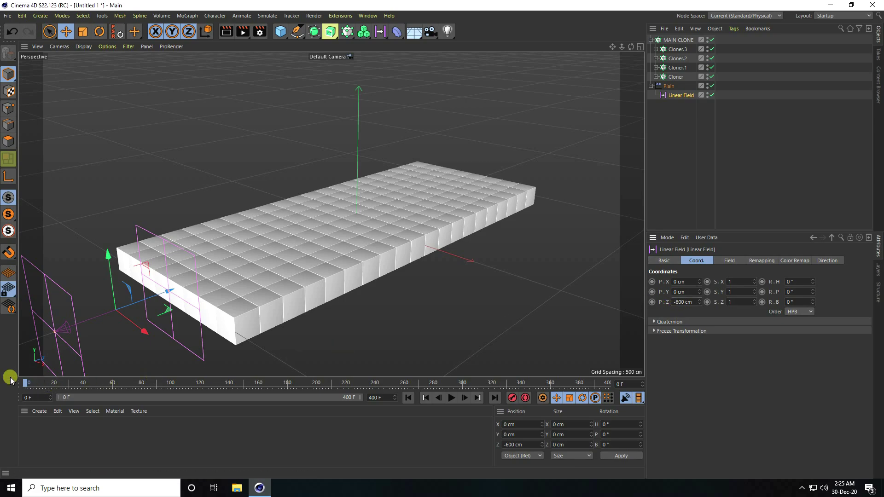
pyautogui.moveTo(11, 380); pyautogui.dragTo(204, 388)
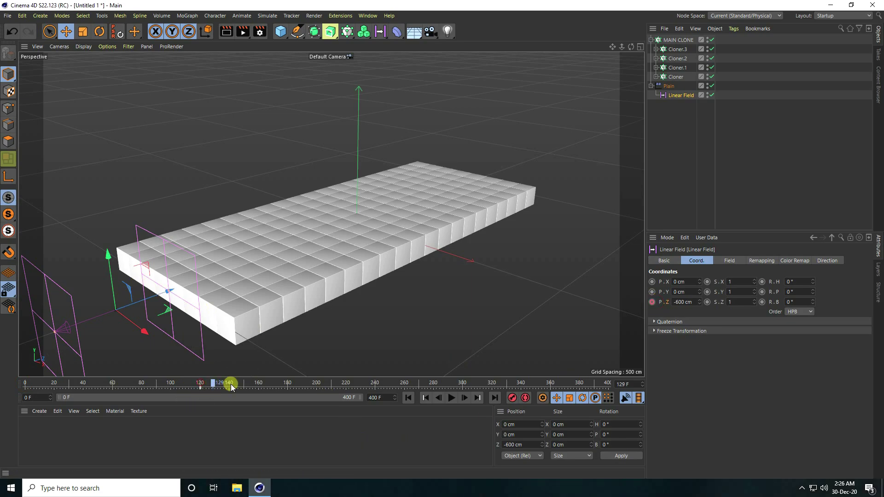
pyautogui.moveTo(231, 387); pyautogui.dragTo(465, 395)
pyautogui.moveTo(155, 295); pyautogui.dragTo(529, 180)
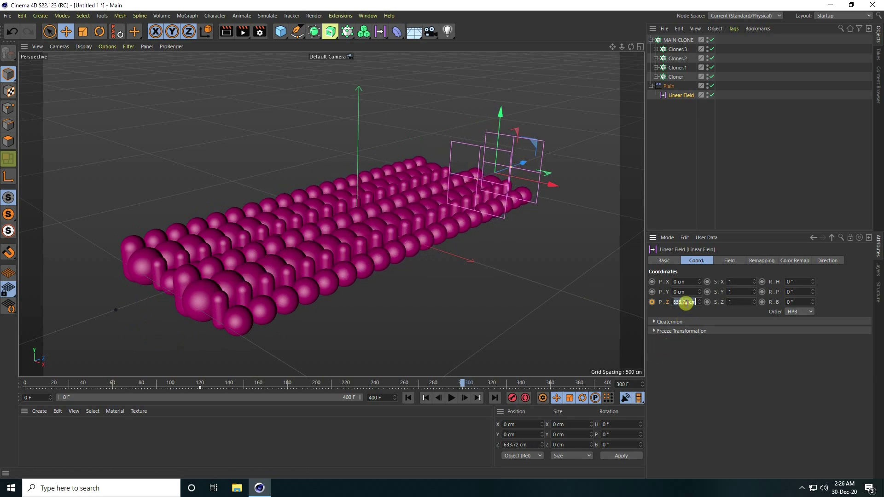
pyautogui.press('Return')
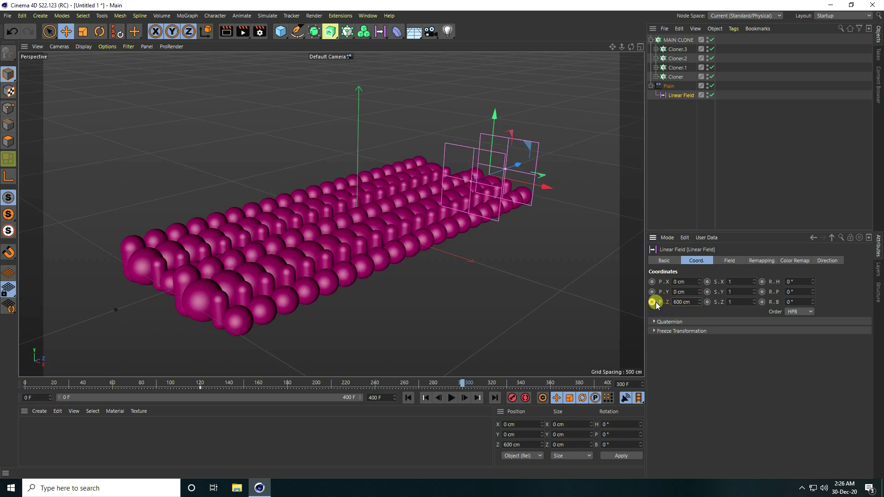
pyautogui.click(652, 303)
# Step: Play the cube-to-sphere sweep from the first frame, then rewind
pyautogui.click(408, 398)
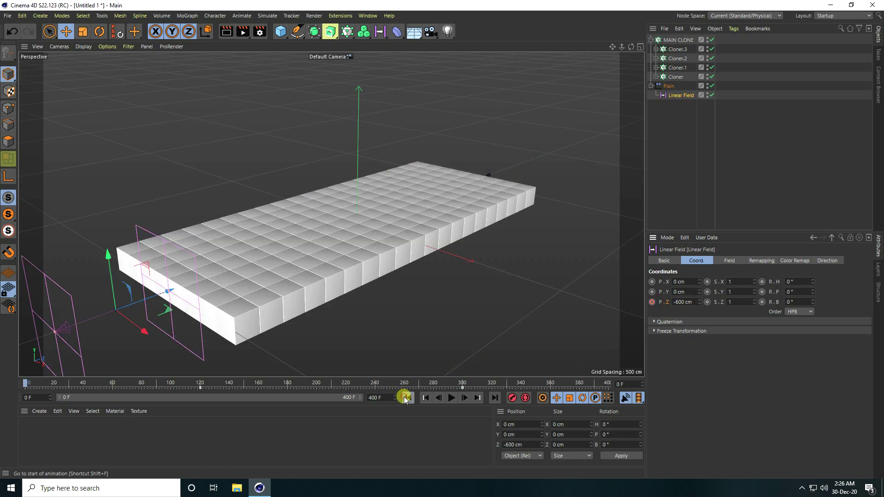
pyautogui.click(449, 398)
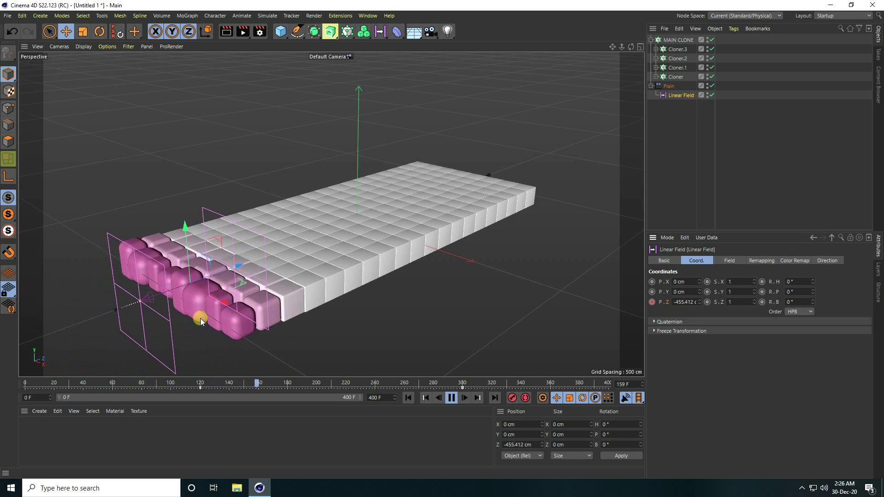
pyautogui.moveTo(200, 319); pyautogui.dragTo(396, 221)
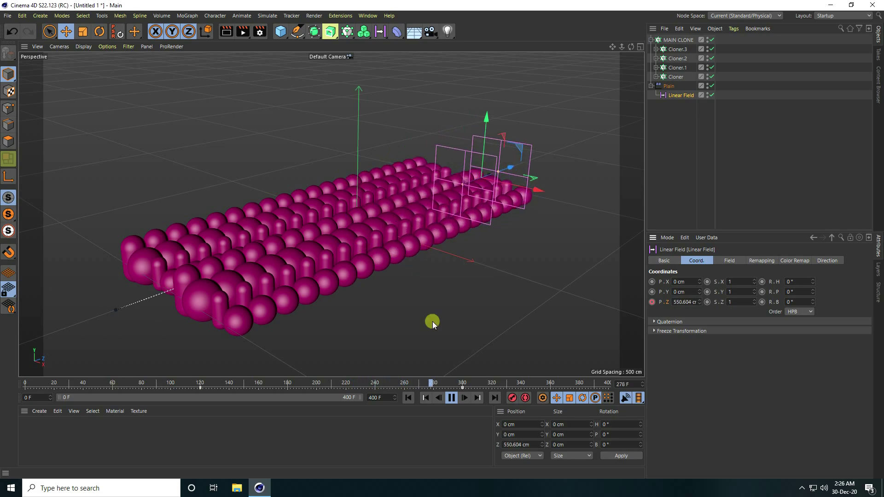
pyautogui.click(450, 399)
pyautogui.click(408, 398)
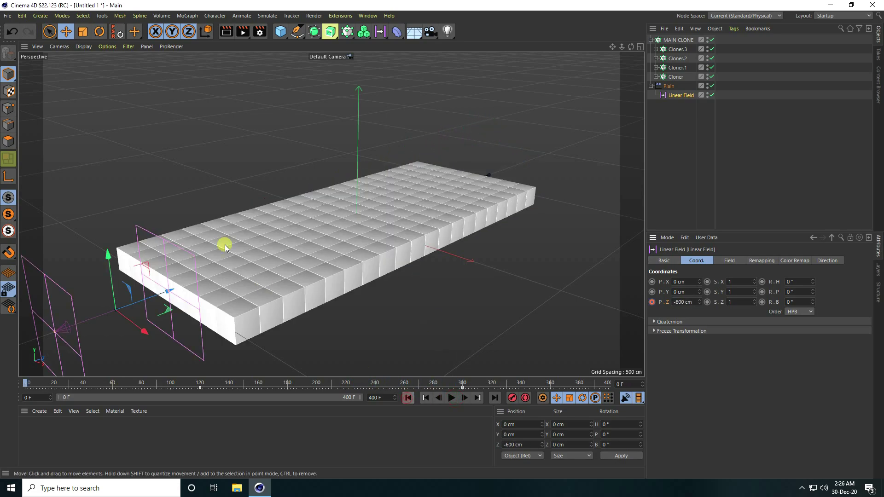
pyautogui.click(685, 41)
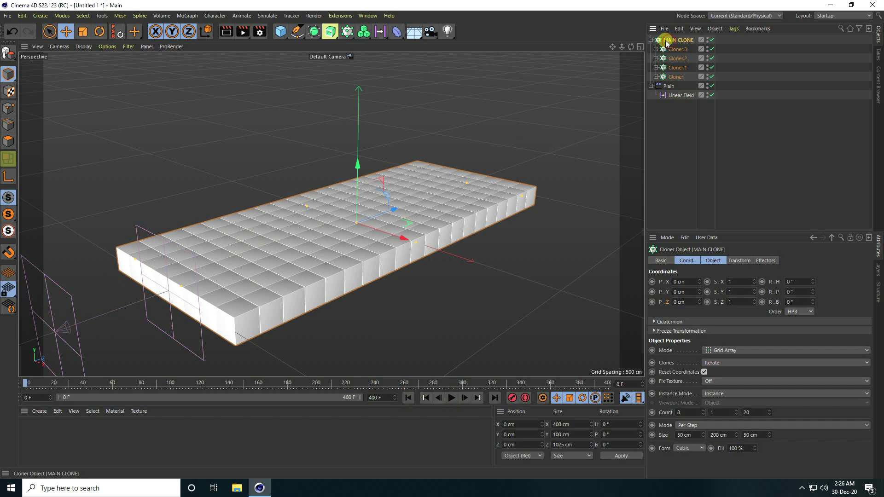
# Step: Add a Plain effector that drives uniform scale instead of position
pyautogui.click(187, 16)
pyautogui.moveTo(195, 30)
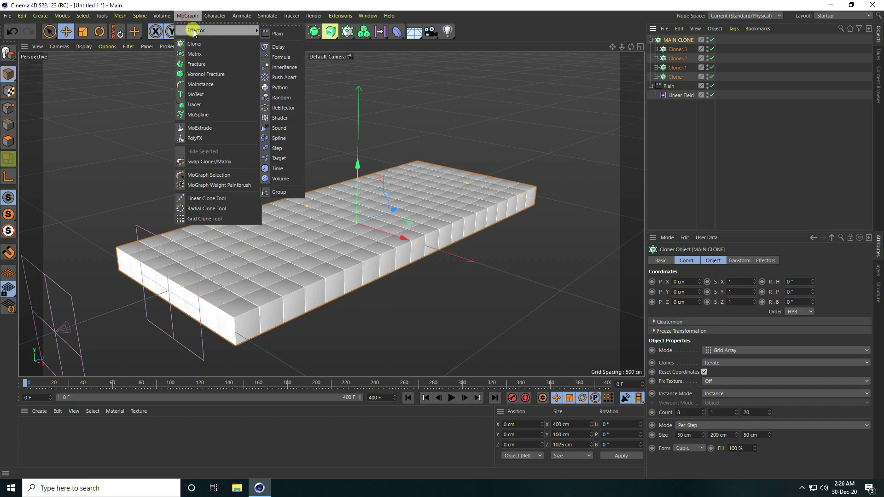
pyautogui.click(277, 33)
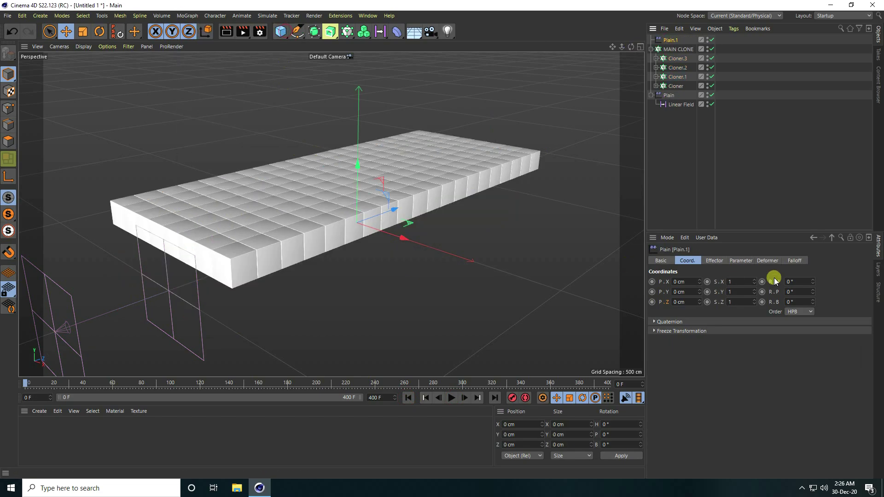
pyautogui.click(738, 260)
pyautogui.click(685, 300)
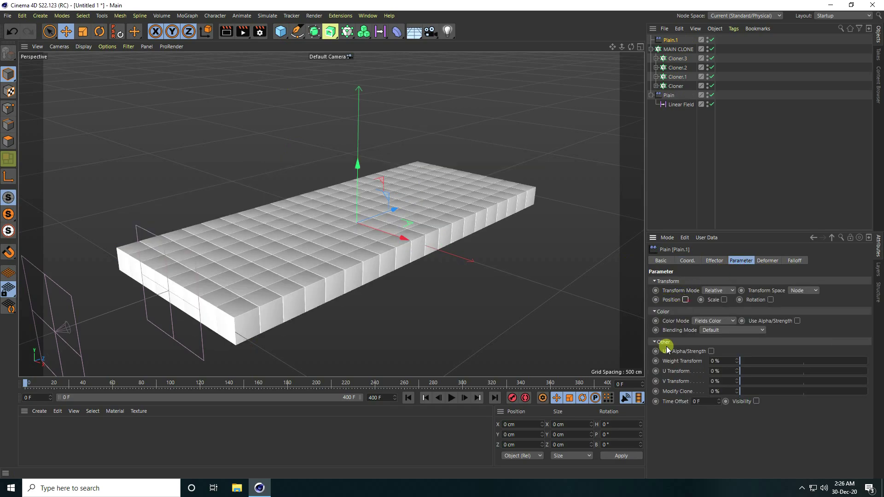
pyautogui.click(723, 300)
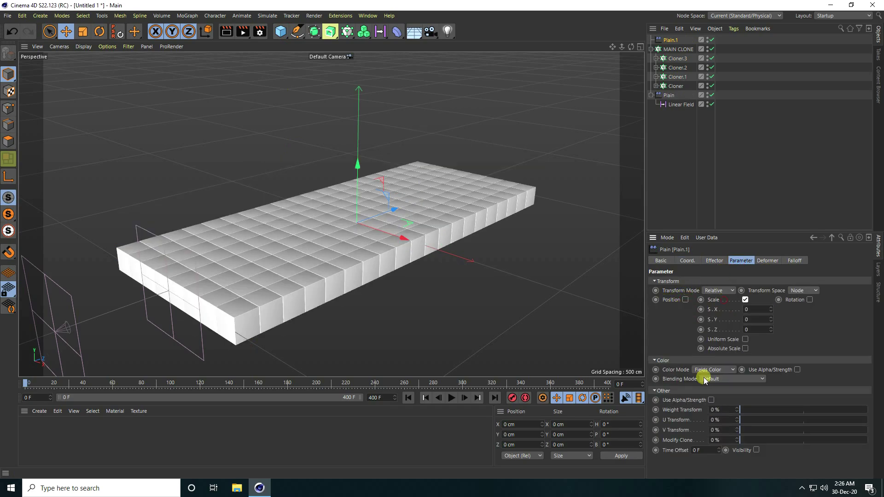
pyautogui.click(746, 340)
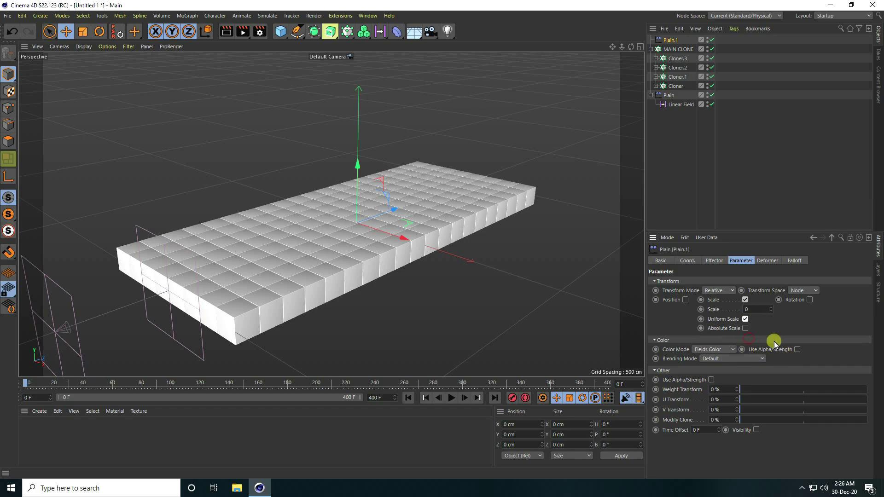
# Step: Give the effector a Linear Field falloff pointing Z- and move it over the clones
pyautogui.click(796, 261)
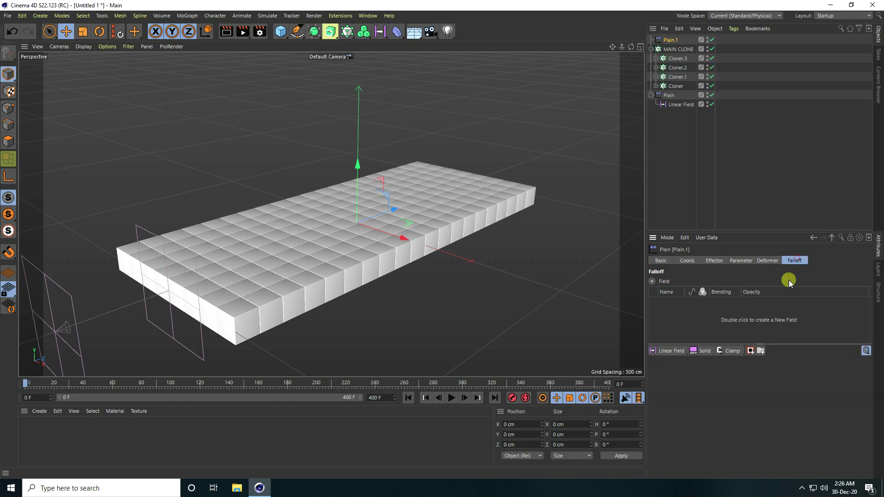
pyautogui.click(676, 352)
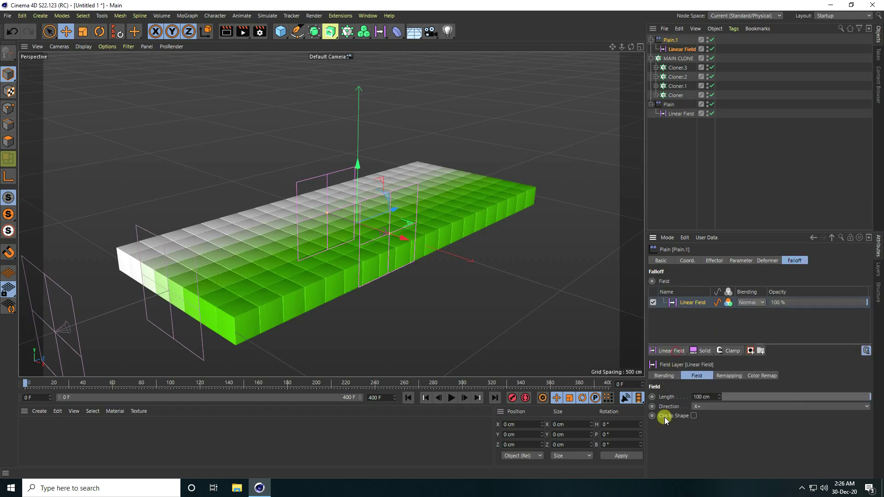
pyautogui.click(700, 407)
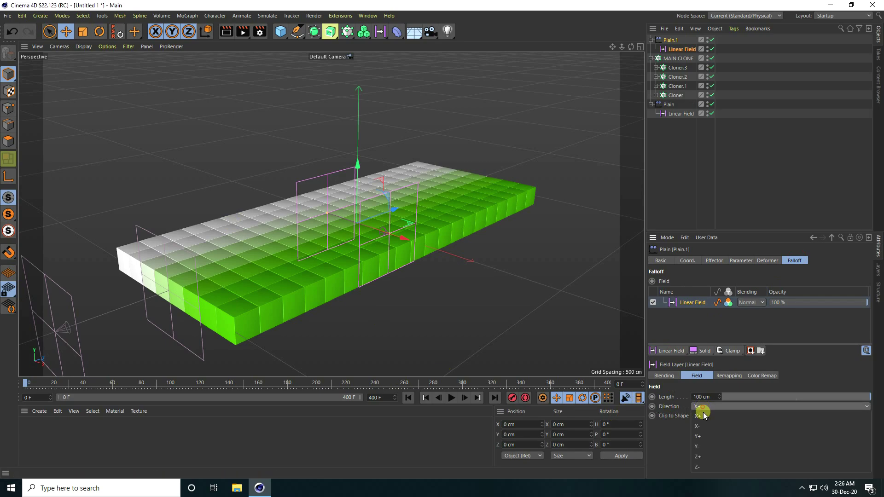
pyautogui.click(705, 466)
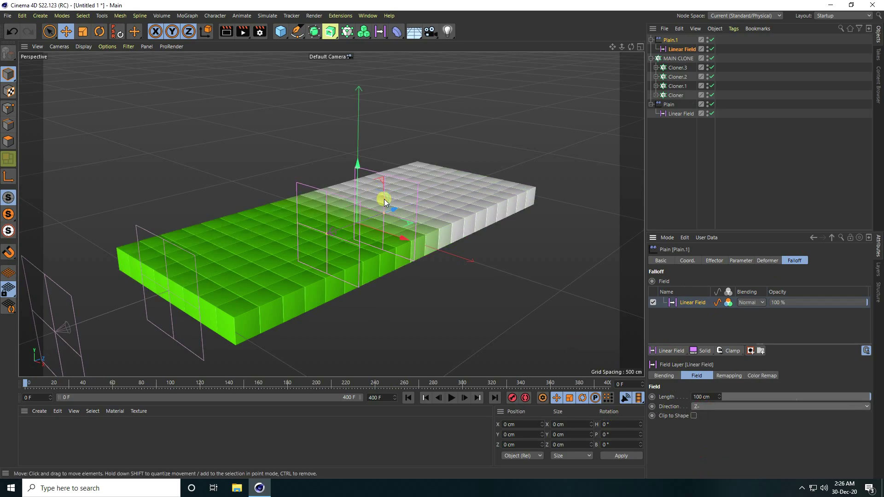
pyautogui.click(675, 50)
pyautogui.moveTo(393, 211); pyautogui.dragTo(520, 188)
# Step: Set Plain.1's scale to -1 and slide its Linear Field along Z
pyautogui.click(671, 41)
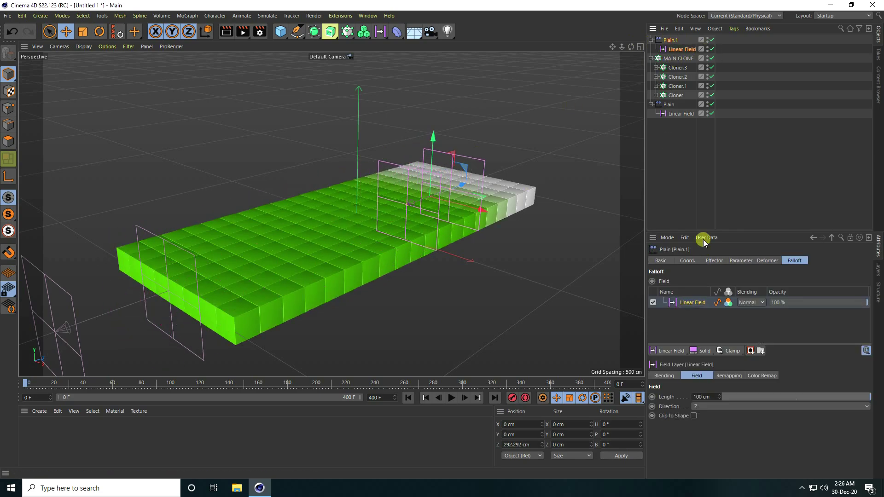
pyautogui.click(738, 261)
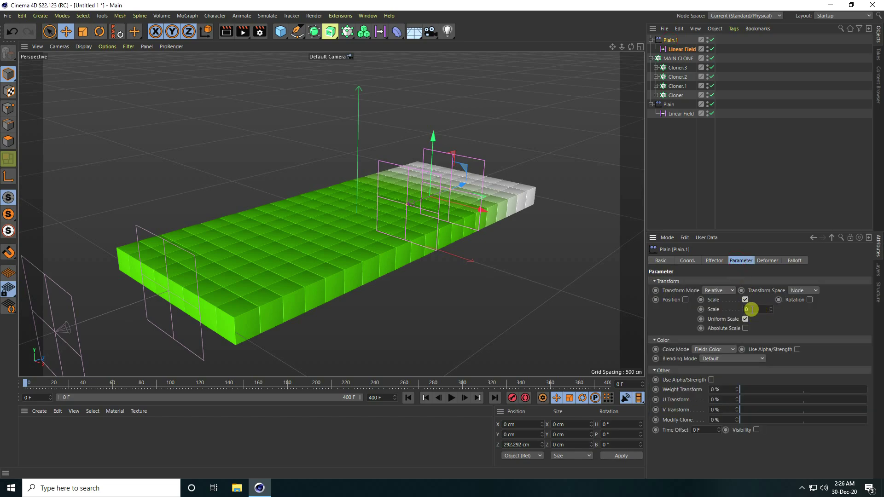
pyautogui.write('-1')
pyautogui.press('Return')
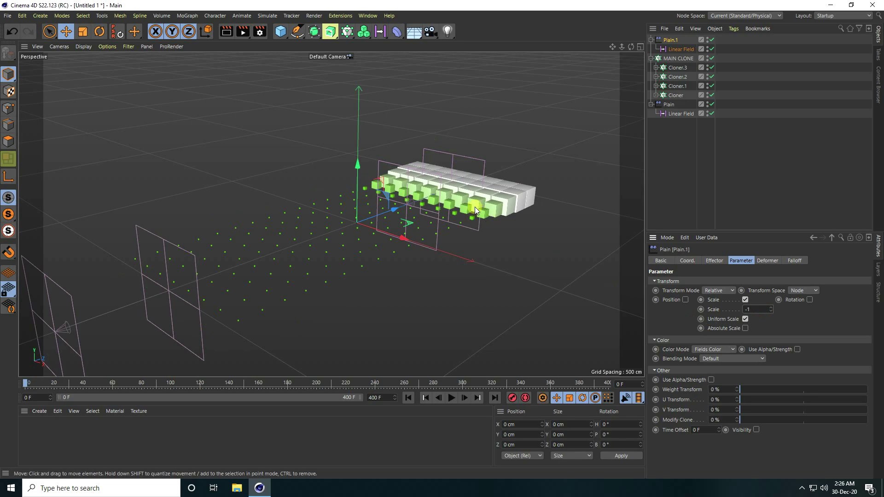
pyautogui.click(680, 49)
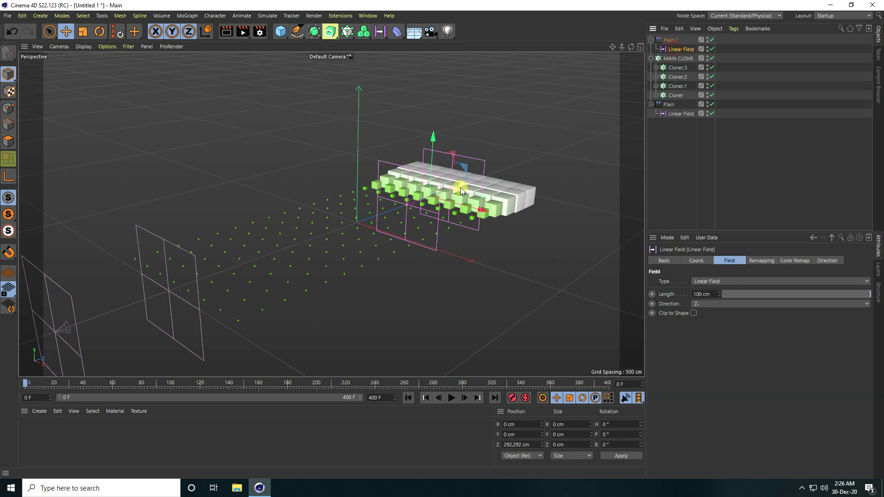
pyautogui.moveTo(461, 187); pyautogui.dragTo(541, 183)
# Step: Keyframe the Plain.1 Linear Field's Z position at 600 cm
pyautogui.scroll(3, 371, 227)
pyautogui.click(695, 260)
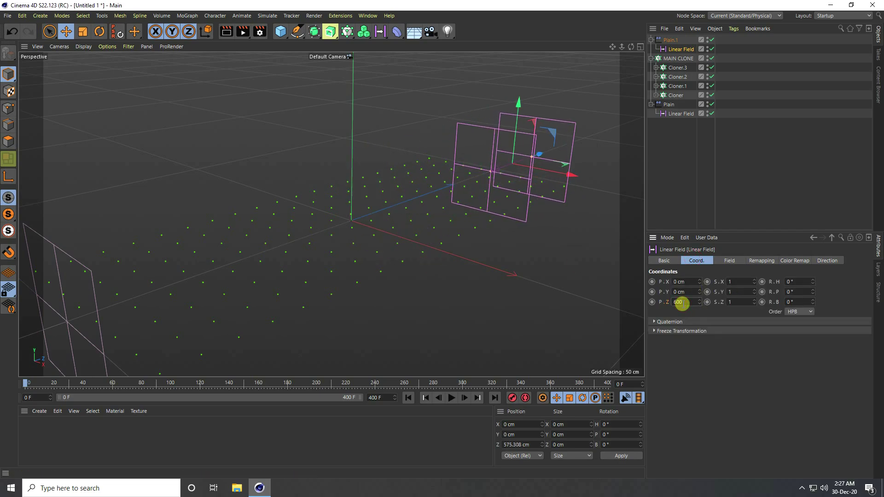
pyautogui.click(682, 303)
pyautogui.write('600')
pyautogui.press('Return')
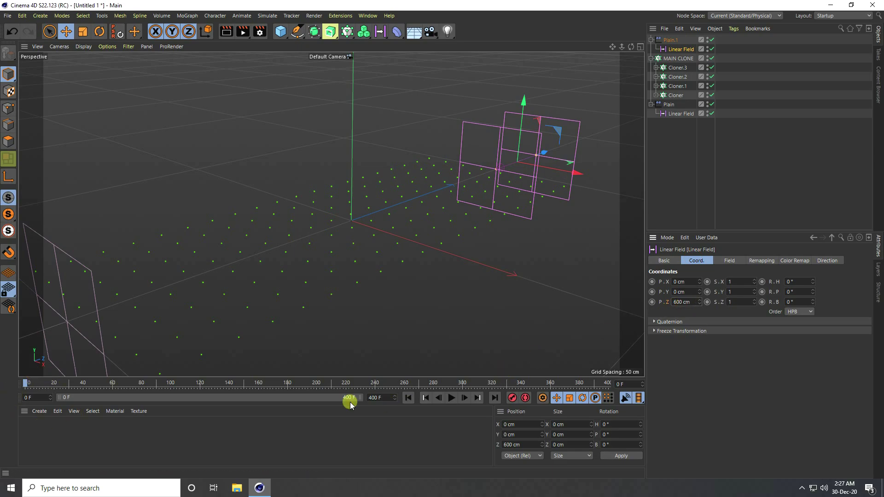
pyautogui.click(652, 302)
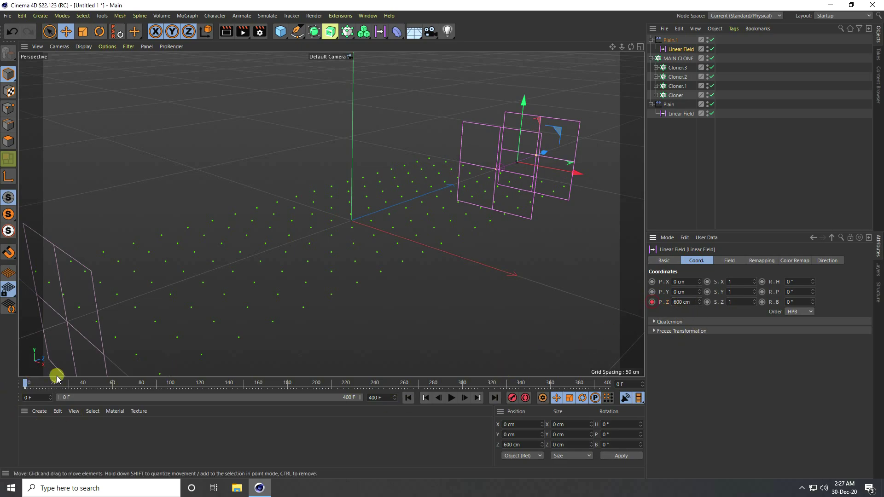
# Step: Key the field at Z -600 cm later in the timeline and play from the start
pyautogui.moveTo(25, 385); pyautogui.dragTo(152, 391)
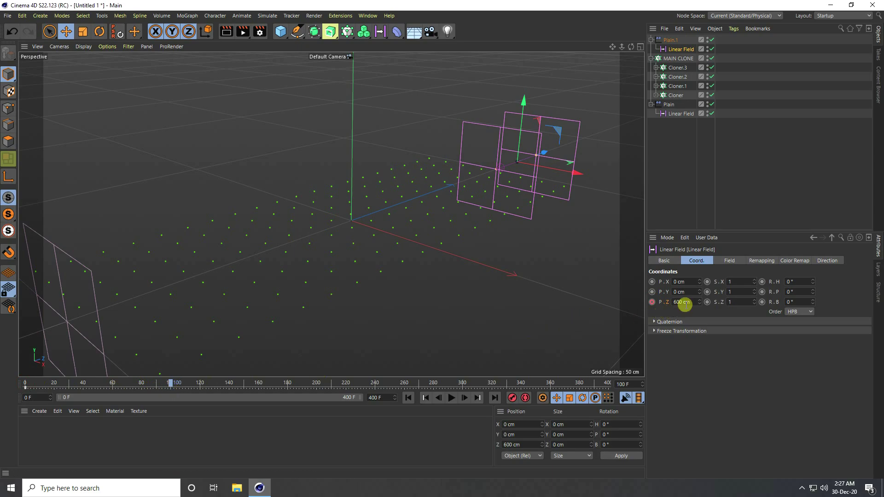
pyautogui.write('-60')
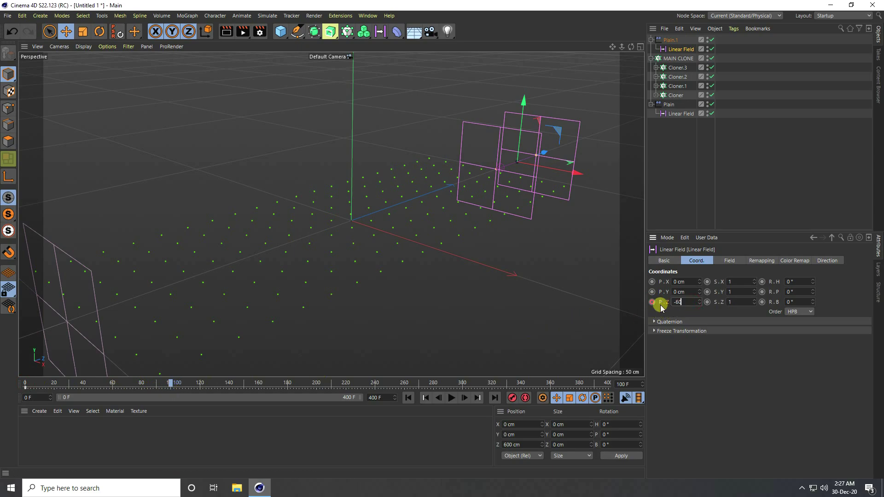
pyautogui.write('0')
pyautogui.press('Return')
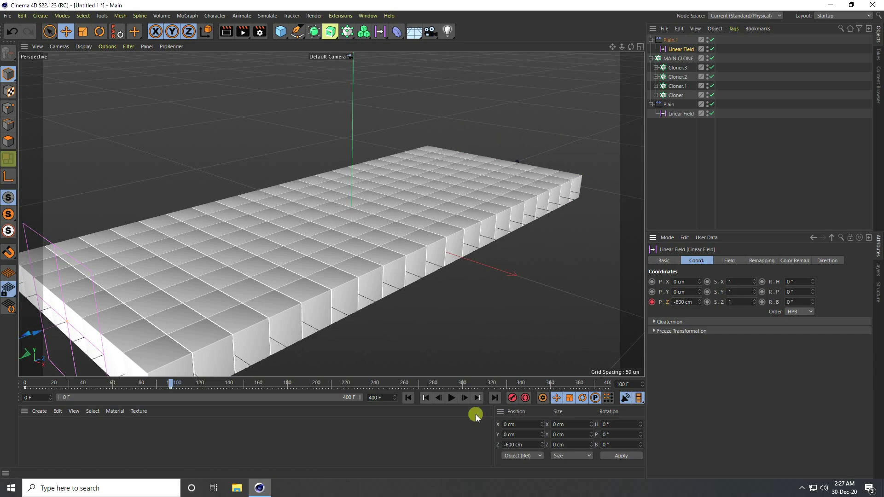
pyautogui.click(408, 398)
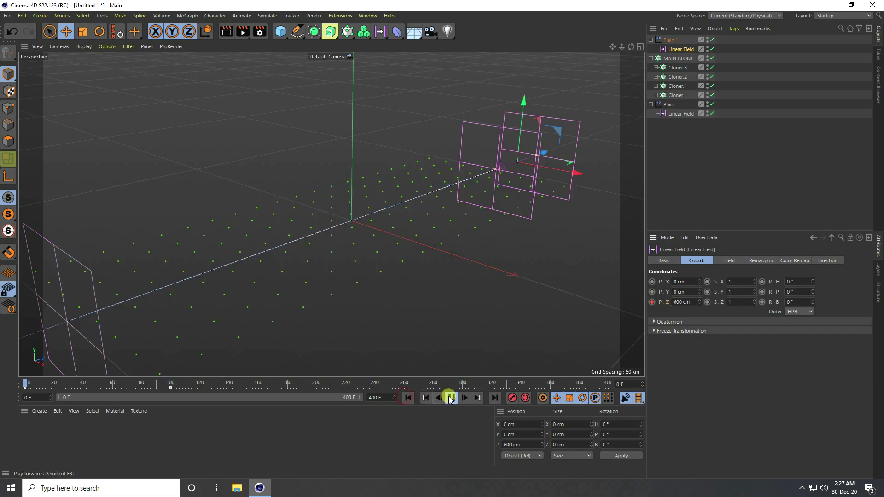
pyautogui.click(450, 397)
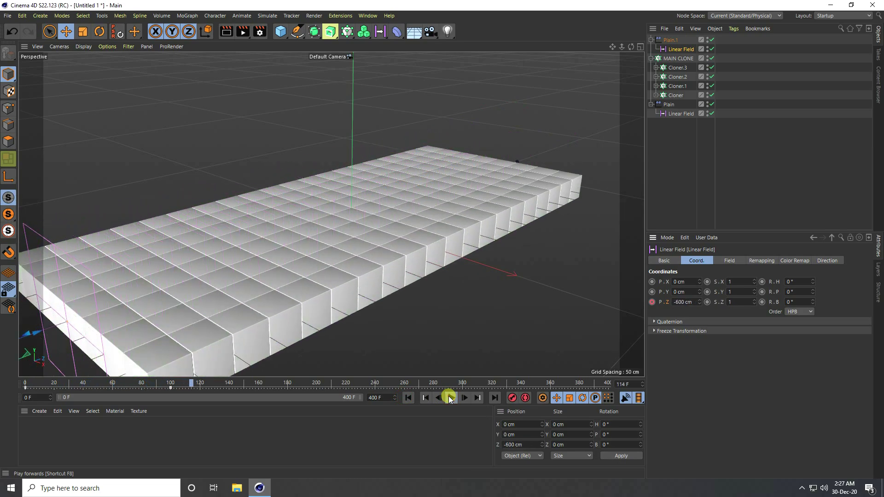
# Step: Enable Rotation on Plain.1 and drag in heading and pitch angles
pyautogui.click(408, 398)
pyautogui.click(670, 40)
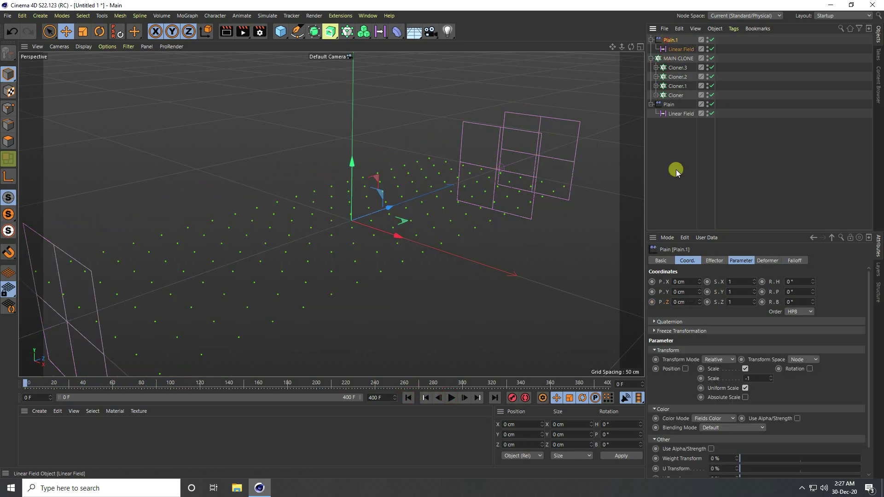
pyautogui.click(748, 262)
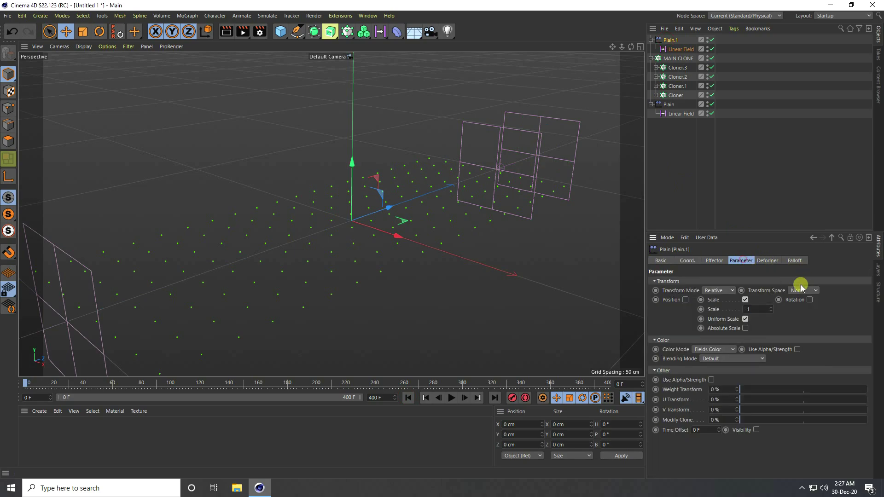
pyautogui.click(809, 300)
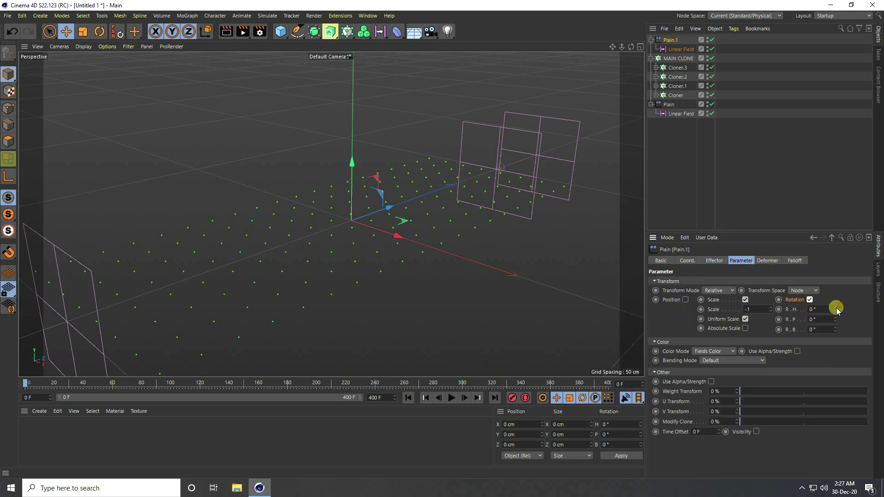
pyautogui.moveTo(836, 309); pyautogui.dragTo(837, 321)
# Step: Preview the tumble and adjust the rotation to H 115°, P 24°, B 130°
pyautogui.click(452, 399)
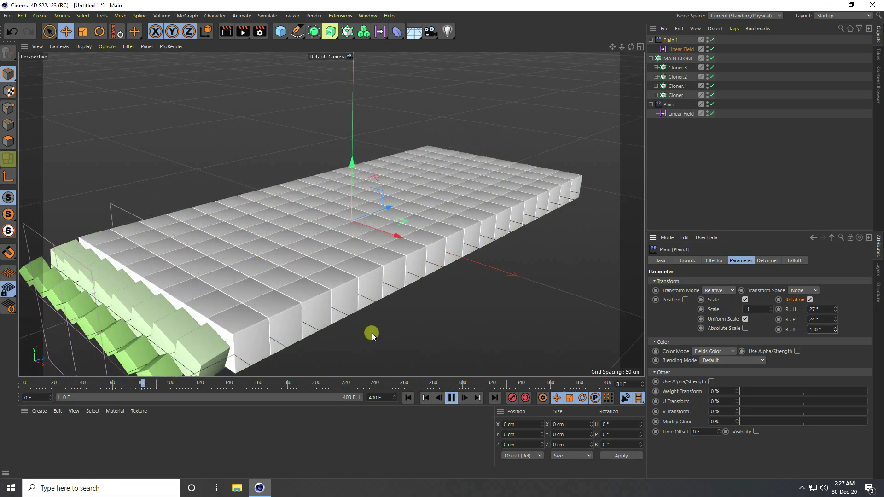
pyautogui.moveTo(184, 385); pyautogui.dragTo(108, 385)
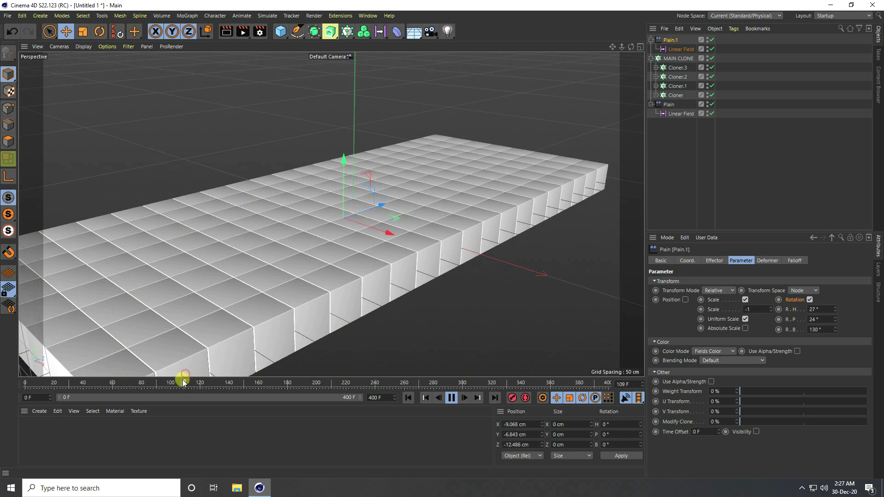
pyautogui.moveTo(184, 383); pyautogui.dragTo(89, 383)
pyautogui.click(451, 398)
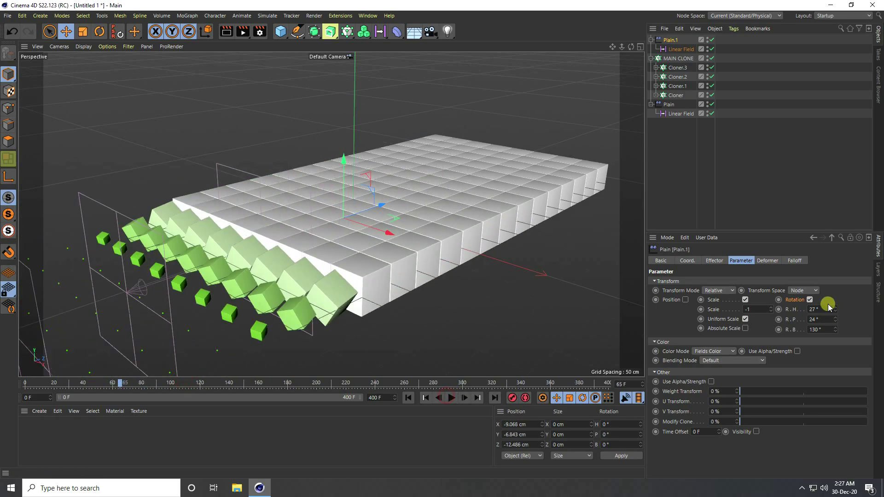
pyautogui.moveTo(835, 308); pyautogui.dragTo(833, 302)
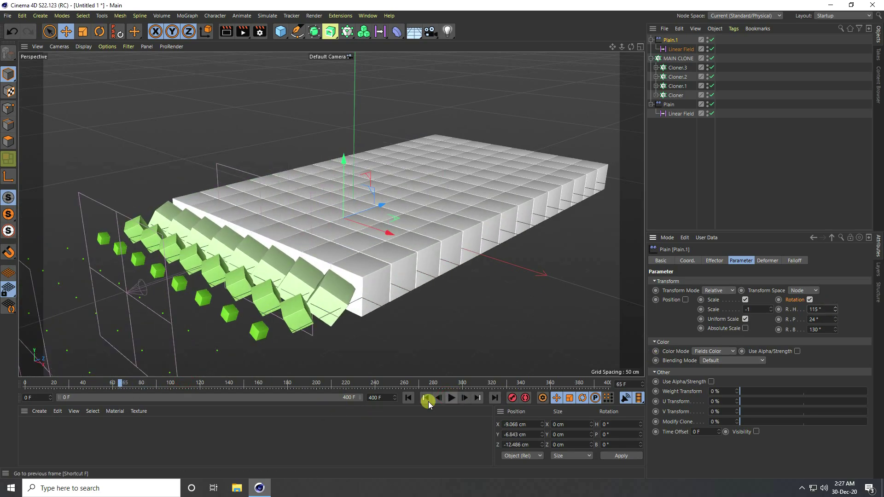
# Step: Replay the animation from the start to check the tumbling cubes
pyautogui.click(407, 398)
pyautogui.click(450, 398)
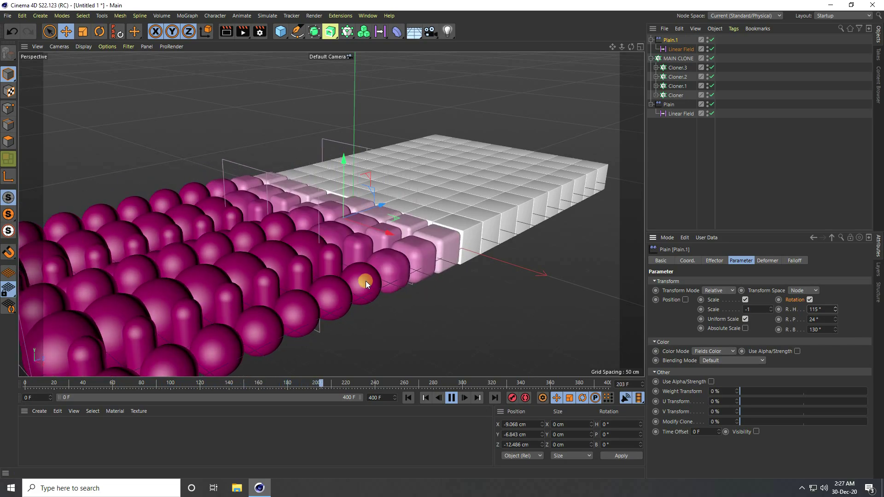
pyautogui.click(451, 398)
pyautogui.click(416, 397)
pyautogui.click(451, 397)
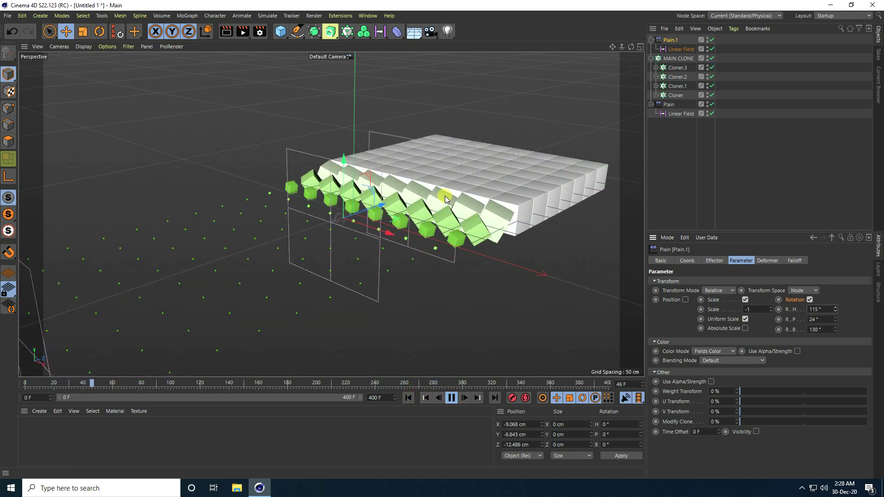
pyautogui.click(451, 398)
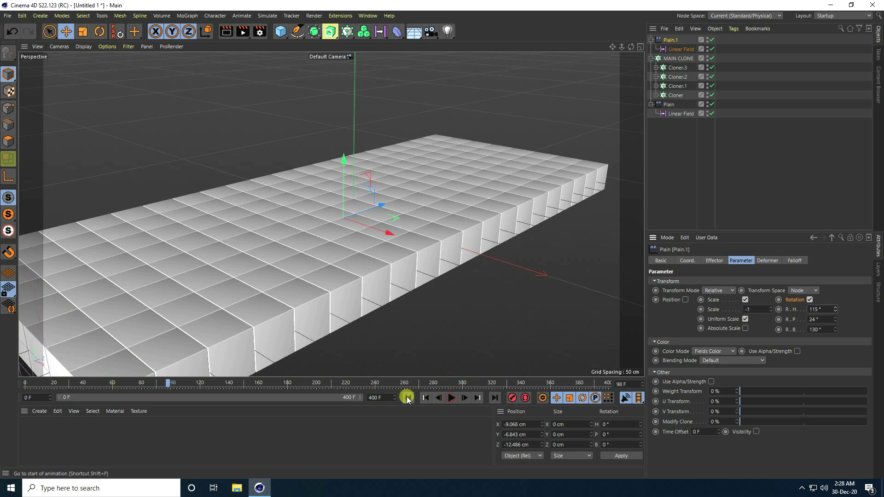
pyautogui.click(408, 398)
# Step: Add a Delay effector to MAIN CLONE in Spring mode at 60 % strength
pyautogui.click(668, 59)
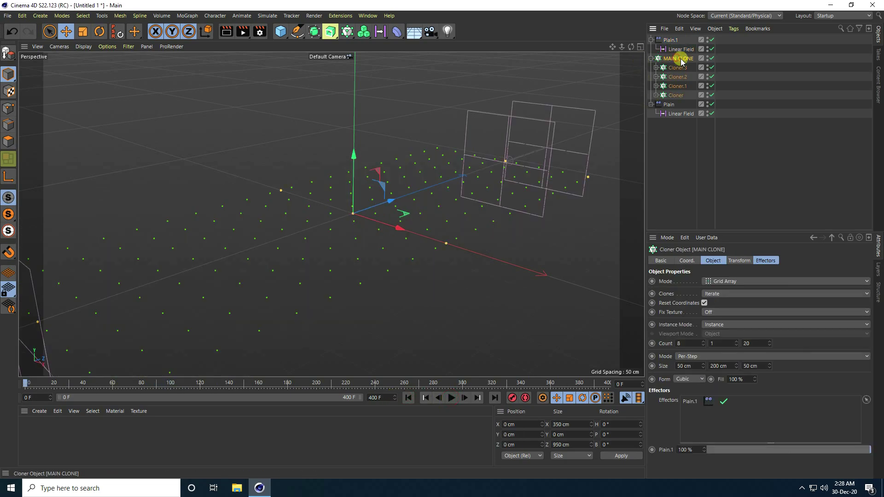
pyautogui.click(177, 18)
pyautogui.moveTo(211, 33)
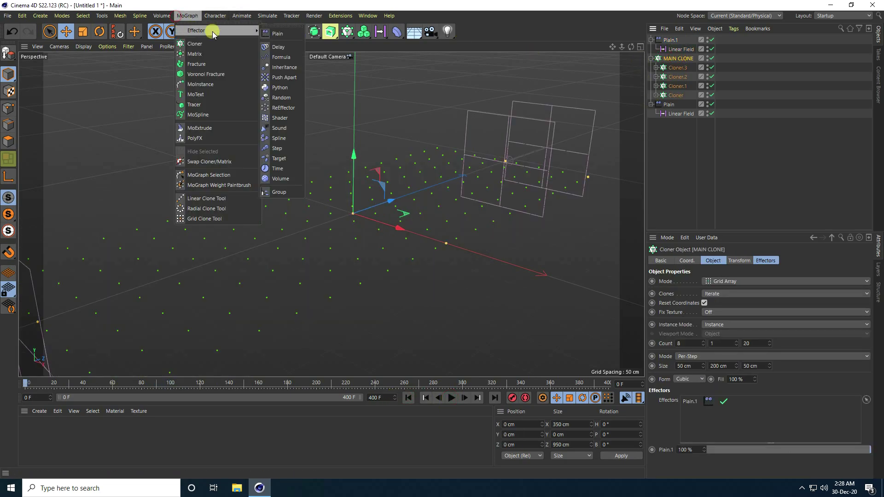
pyautogui.click(296, 46)
pyautogui.click(715, 260)
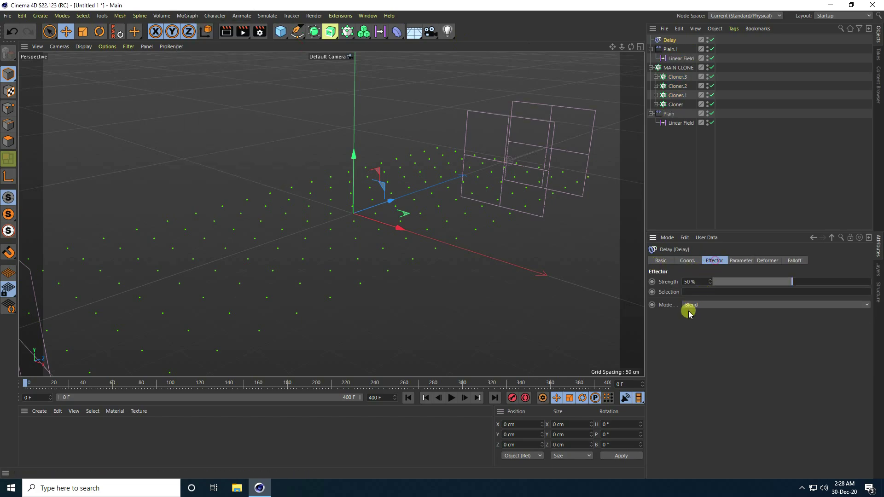
pyautogui.click(689, 306)
pyautogui.click(690, 335)
pyautogui.click(691, 281)
pyautogui.click(653, 293)
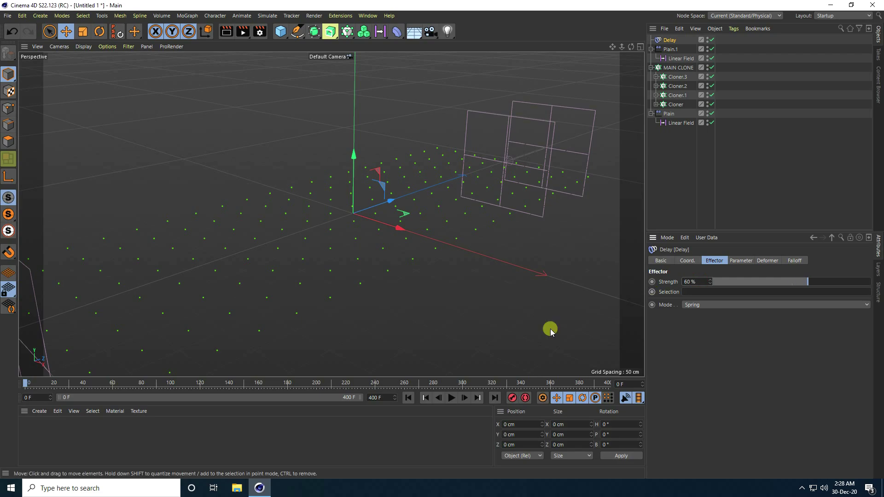
# Step: Play the animation from the start to preview the springy delay
pyautogui.click(451, 398)
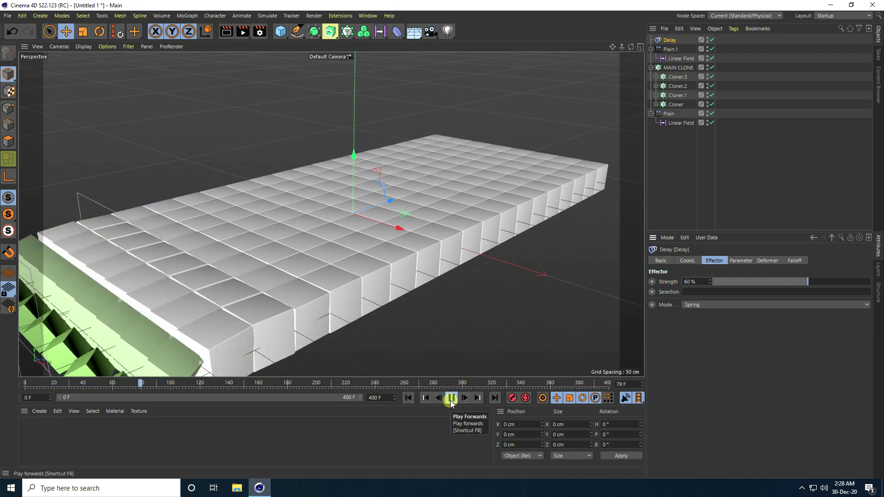
pyautogui.scroll(2, 392, 249)
pyautogui.click(451, 398)
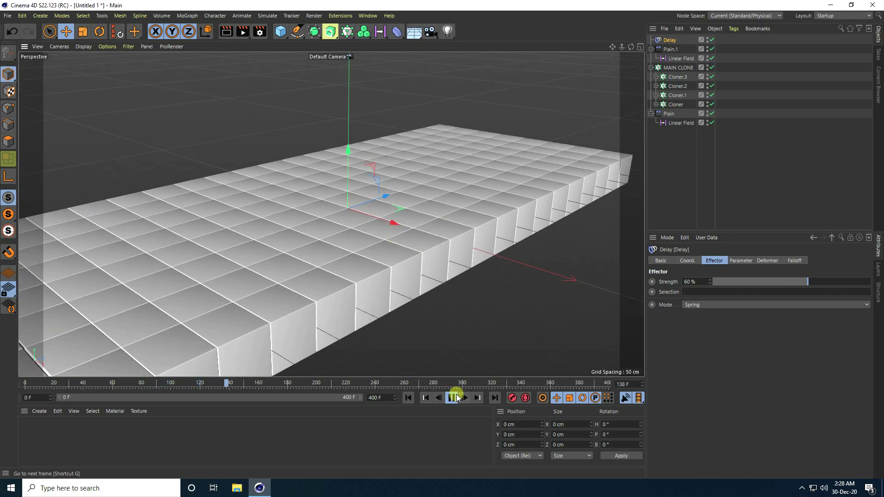
pyautogui.click(408, 398)
pyautogui.click(451, 398)
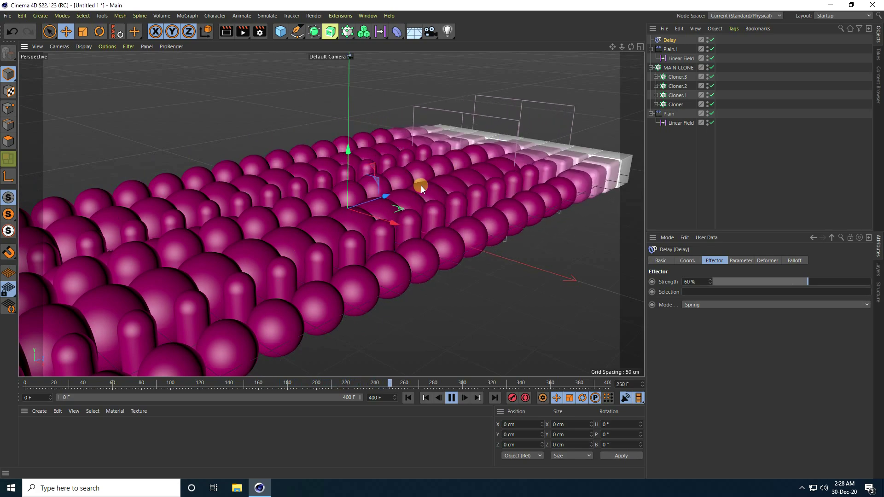
pyautogui.click(451, 398)
# Step: Add a Floor object from the Floor/Sky palette
pyautogui.click(409, 398)
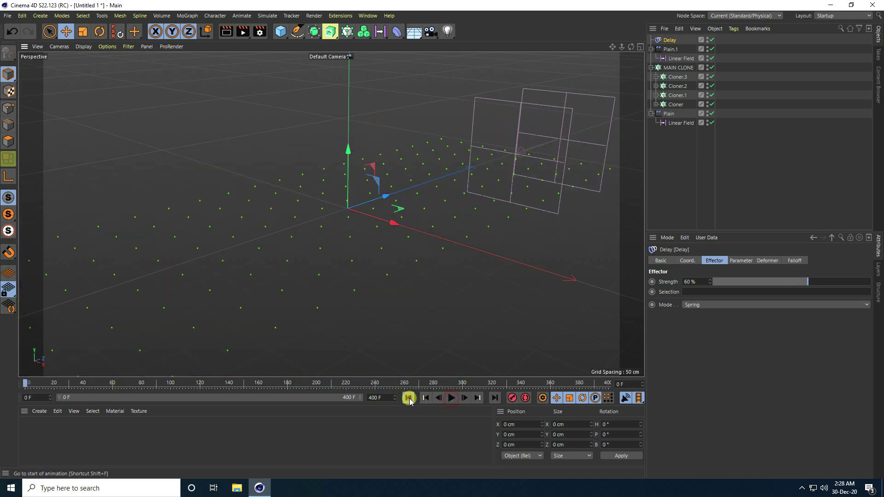
pyautogui.click(414, 31)
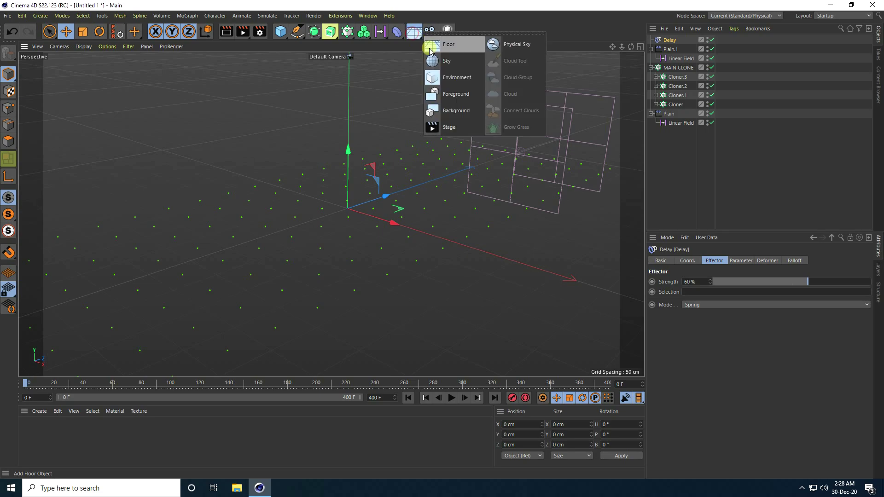
pyautogui.click(430, 46)
# Step: Lower the floor to about Y -114 cm in the Front view
pyautogui.middleClick(401, 199)
pyautogui.middleClick(452, 256)
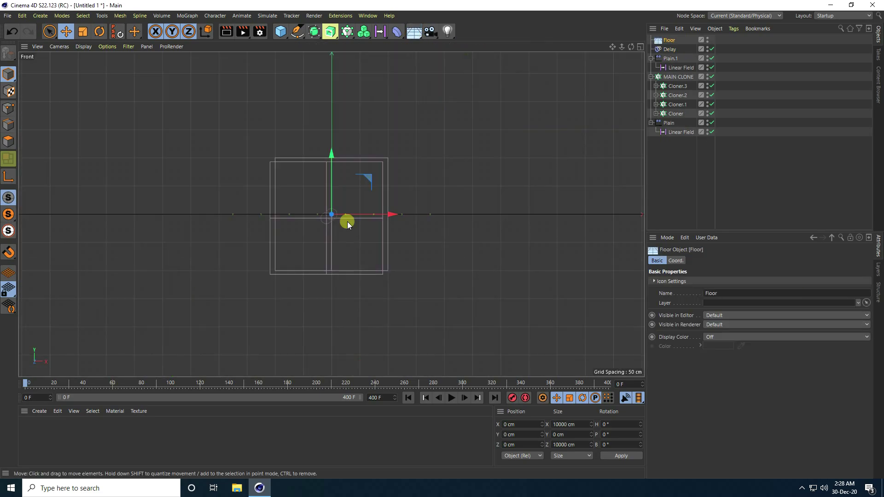
pyautogui.scroll(2, 347, 222)
pyautogui.click(670, 40)
pyautogui.moveTo(333, 158); pyautogui.dragTo(330, 230)
# Step: Return to the perspective view and play the animation with the floor in place
pyautogui.middleClick(330, 219)
pyautogui.middleClick(236, 138)
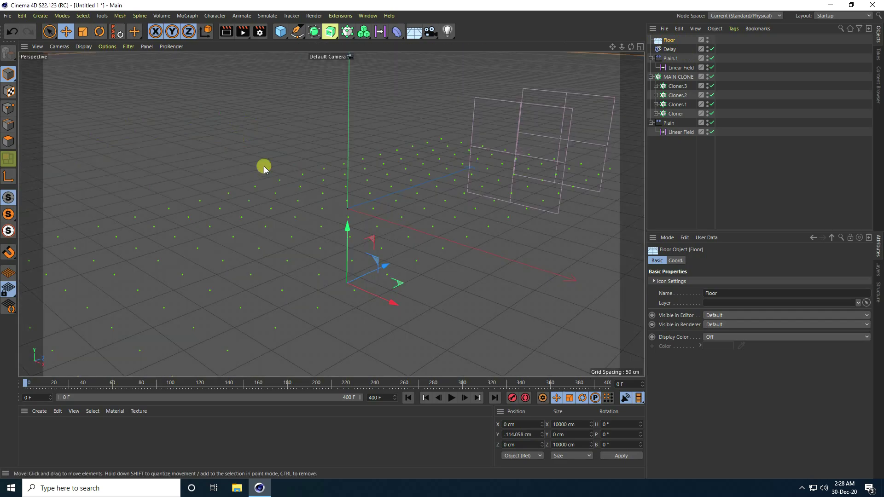
pyautogui.click(409, 398)
pyautogui.click(451, 398)
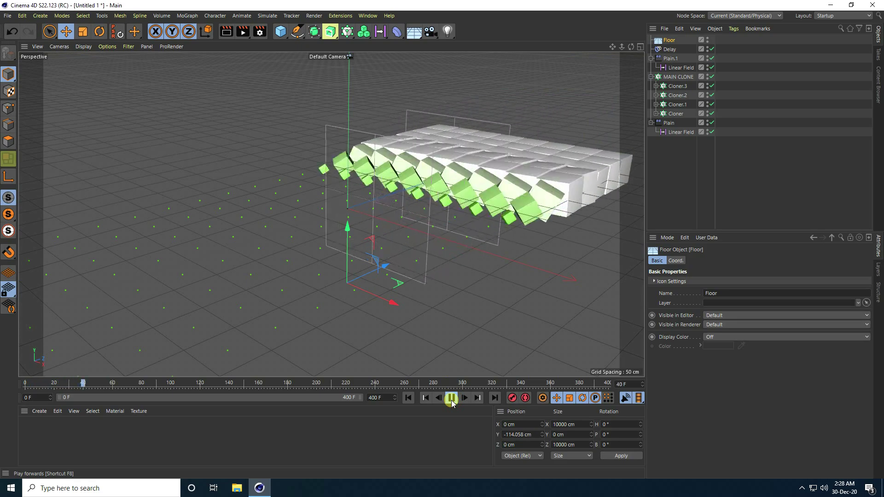
# Step: Stop playback, expand all four cloners to reveal their cubes, and select Cloner's Cube
pyautogui.click(451, 399)
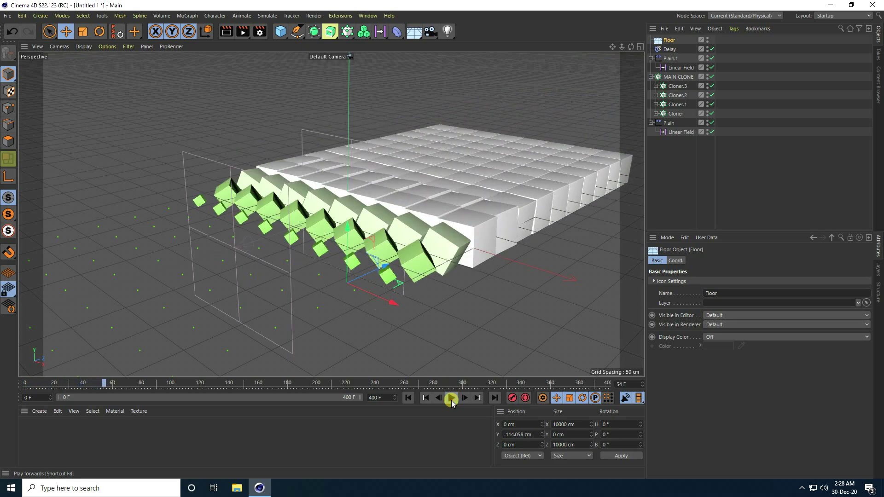
pyautogui.click(656, 113)
pyautogui.click(657, 104)
pyautogui.click(656, 94)
pyautogui.click(658, 78)
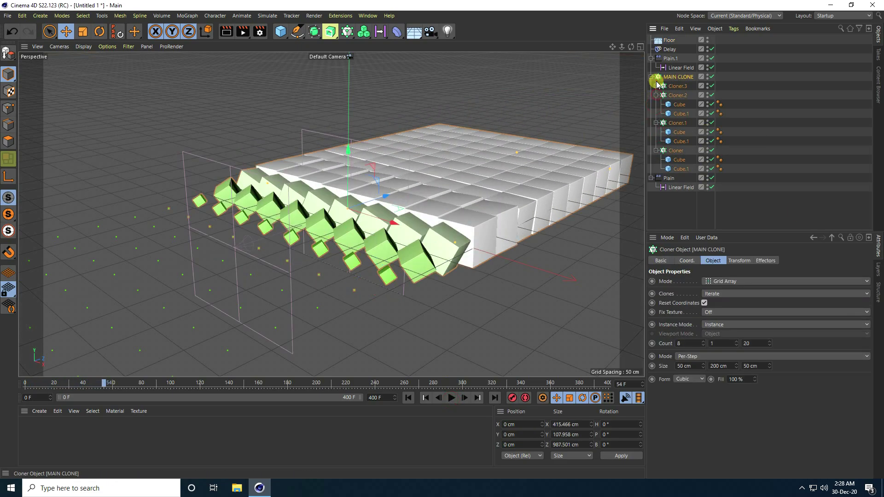
pyautogui.click(656, 86)
pyautogui.click(681, 188)
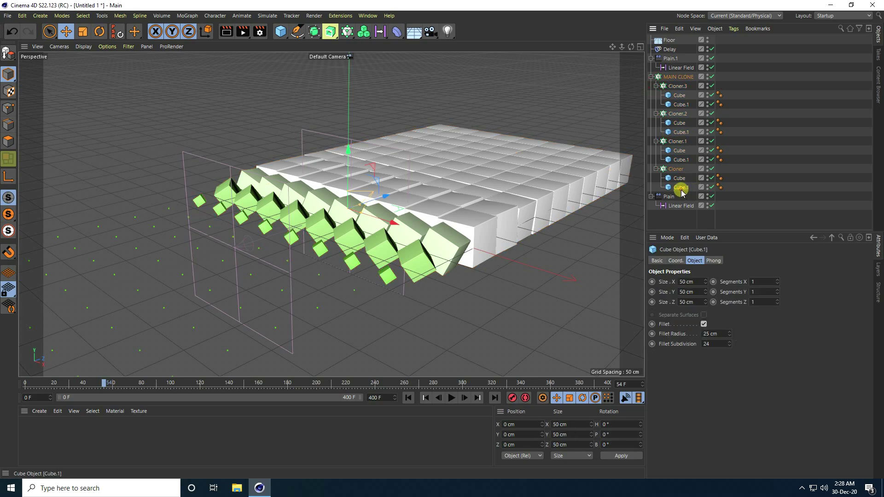
pyautogui.click(689, 179)
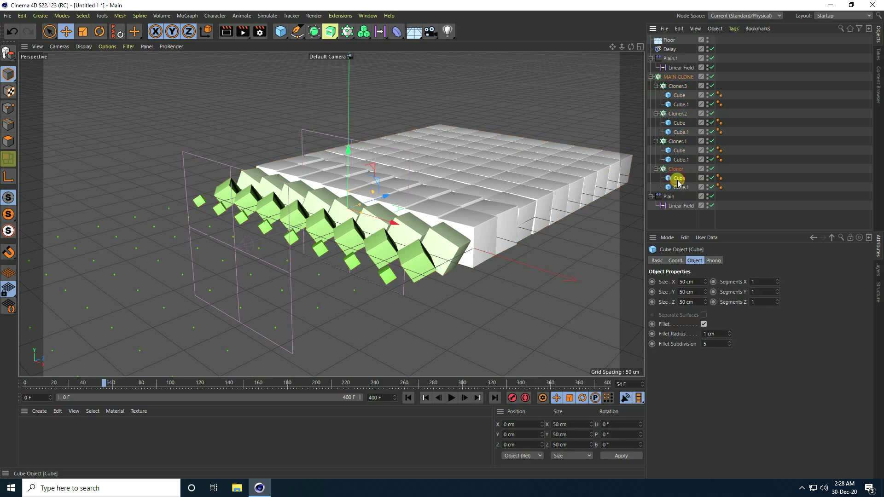
# Step: Give Cloner's Cube a Rigid Body tag with Linear and Angular Damping at 100%
pyautogui.rightClick(684, 181)
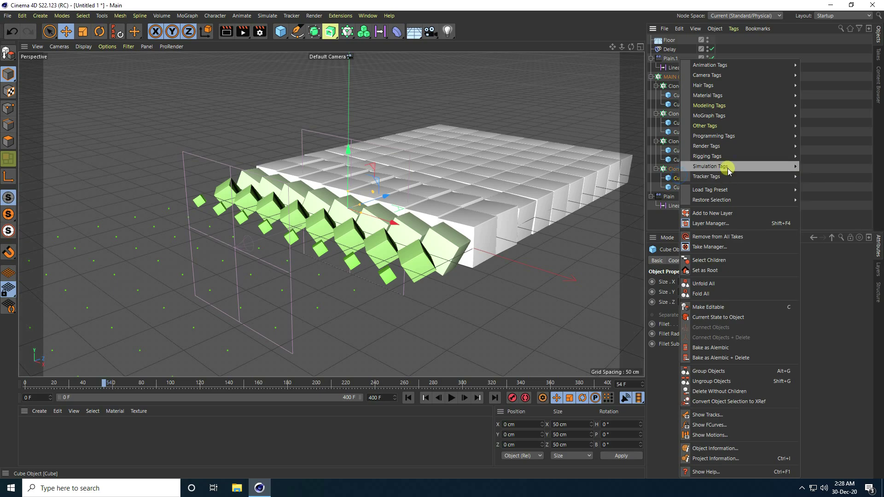
pyautogui.moveTo(726, 170)
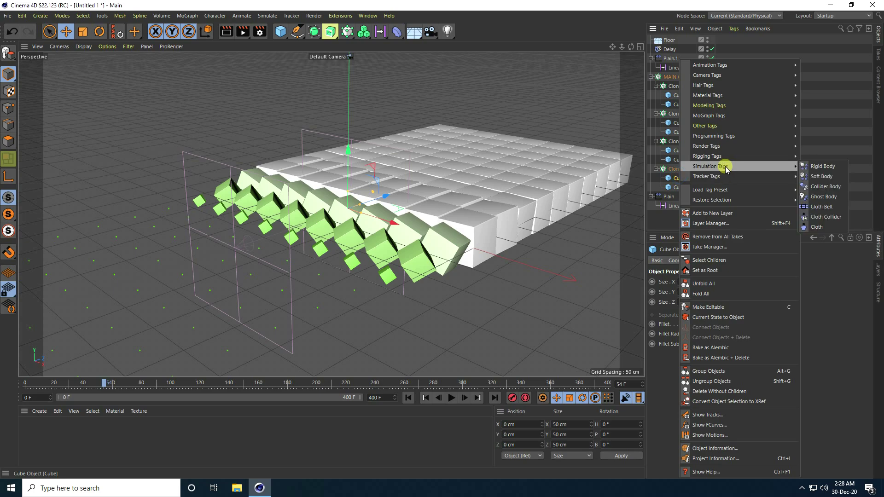
pyautogui.click(822, 167)
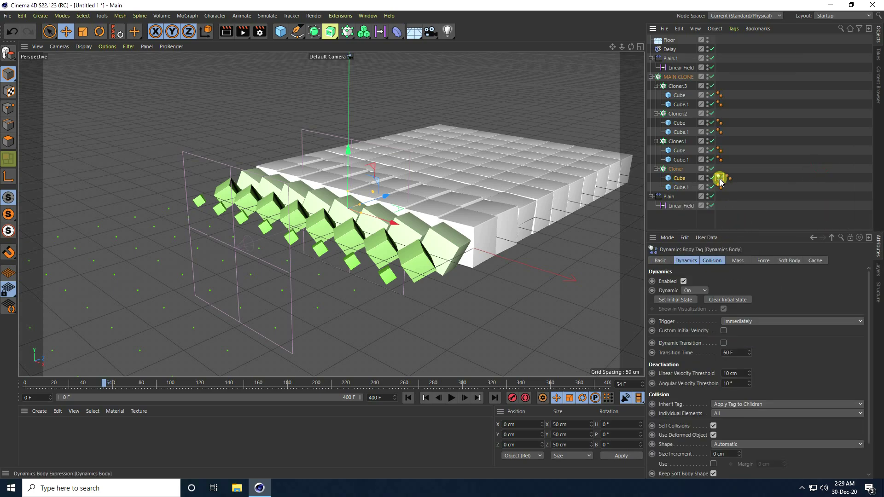
pyautogui.click(760, 262)
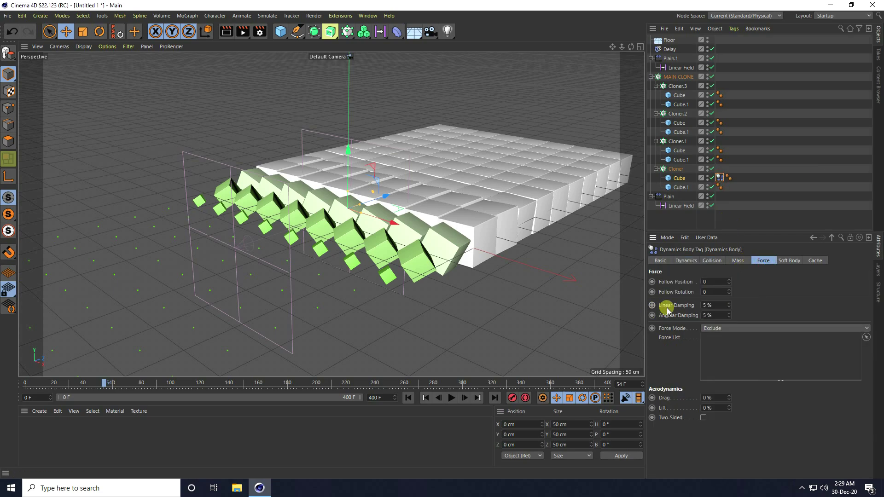
pyautogui.click(721, 306)
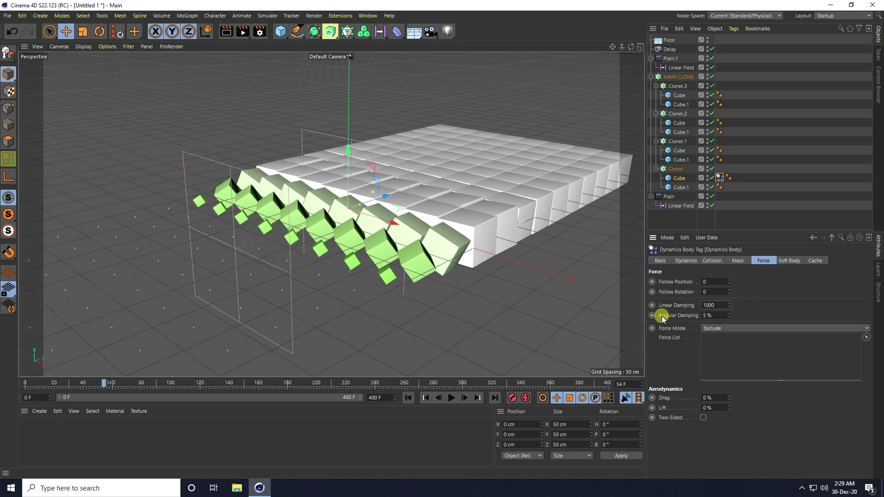
pyautogui.click(721, 316)
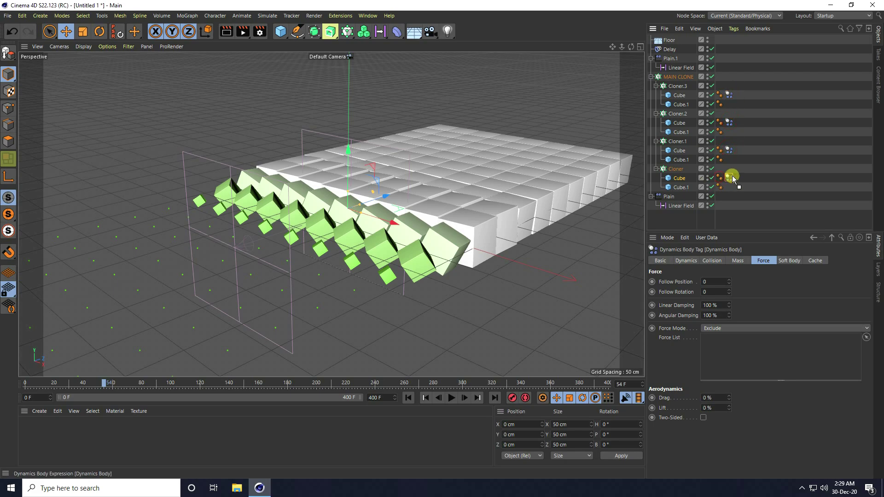
pyautogui.click(680, 188)
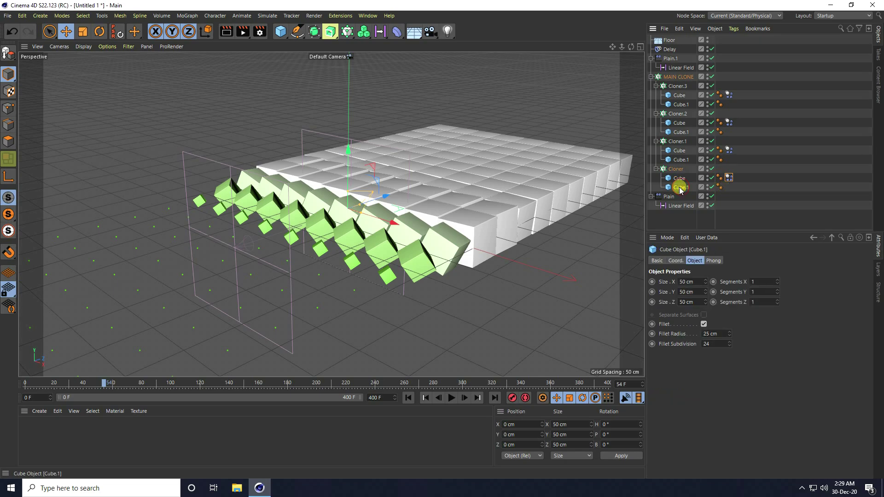
# Step: Add a Rigid Body tag to Cube.1 and review its Collision and Dynamics settings
pyautogui.rightClick(686, 188)
pyautogui.moveTo(718, 167)
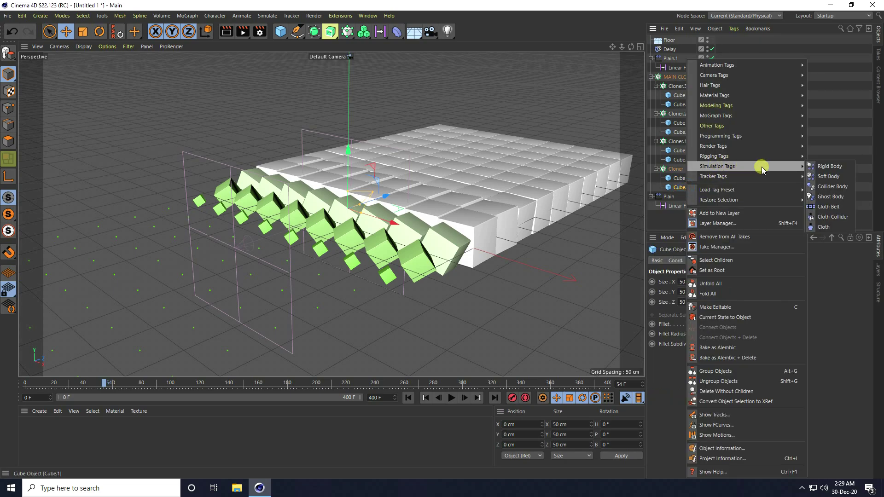
pyautogui.click(823, 168)
pyautogui.click(711, 261)
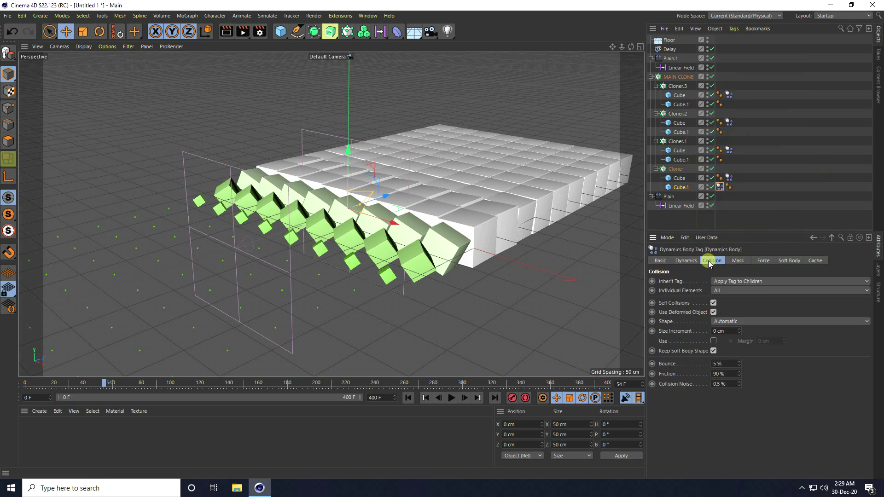
pyautogui.click(687, 262)
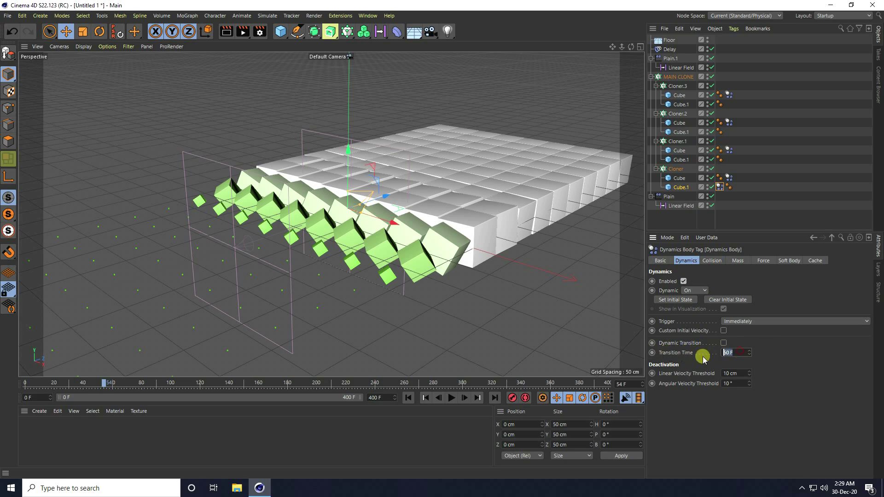
pyautogui.click(713, 261)
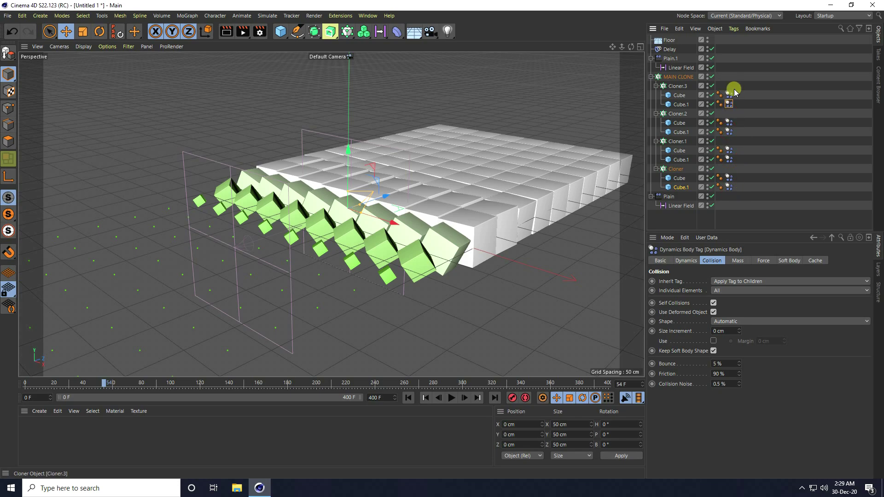
# Step: Play the simulation from the start, then stop it and rewind to frame 0
pyautogui.click(408, 399)
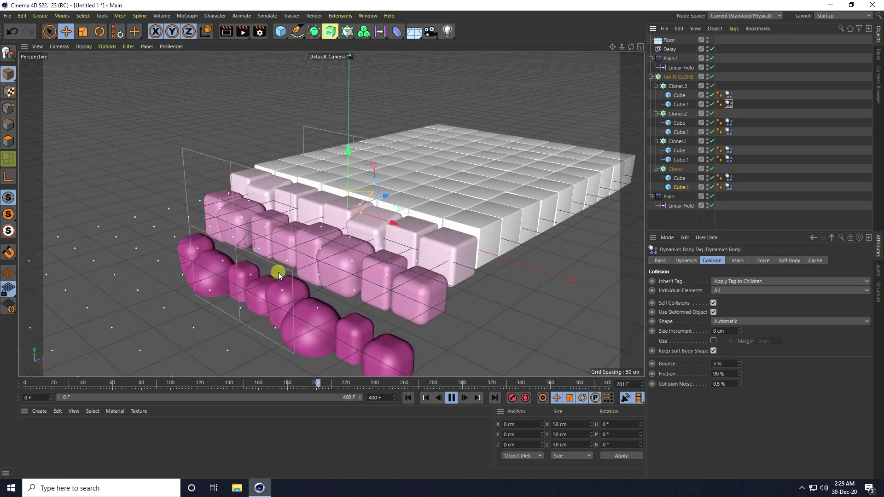
pyautogui.click(451, 398)
pyautogui.click(405, 398)
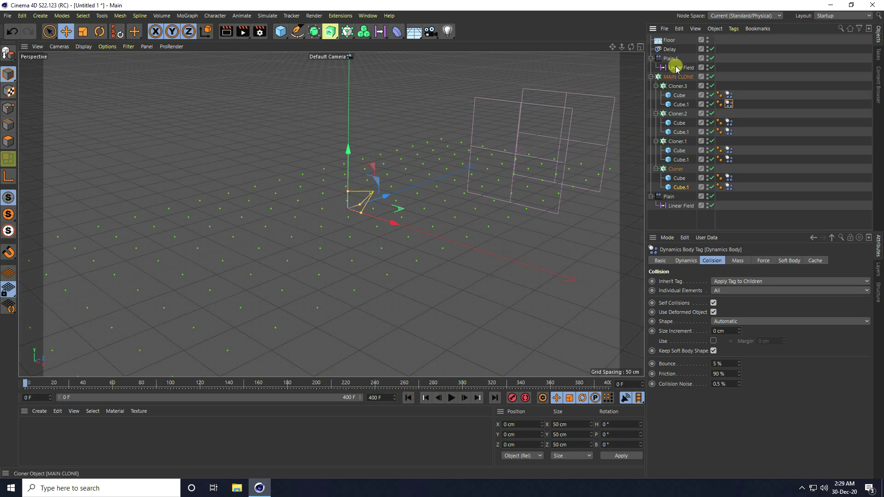
# Step: Add a Collider Body tag to the Floor object
pyautogui.click(666, 40)
pyautogui.rightClick(667, 42)
pyautogui.moveTo(714, 148)
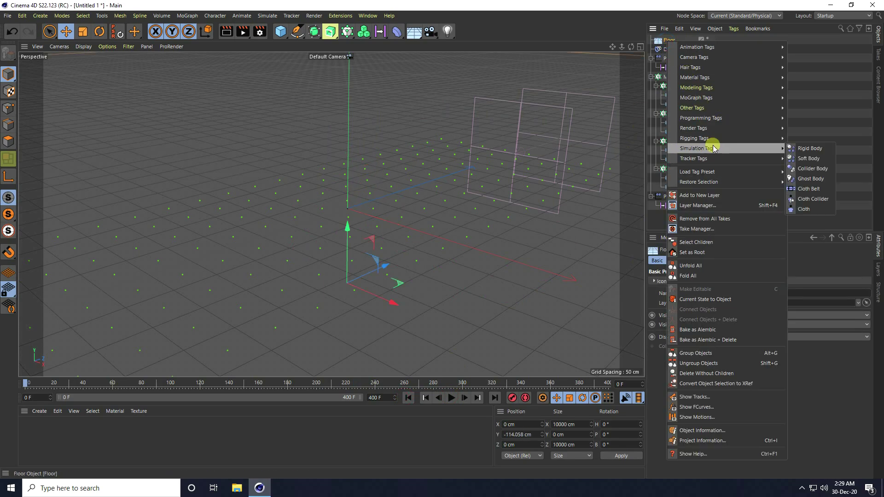
pyautogui.click(813, 168)
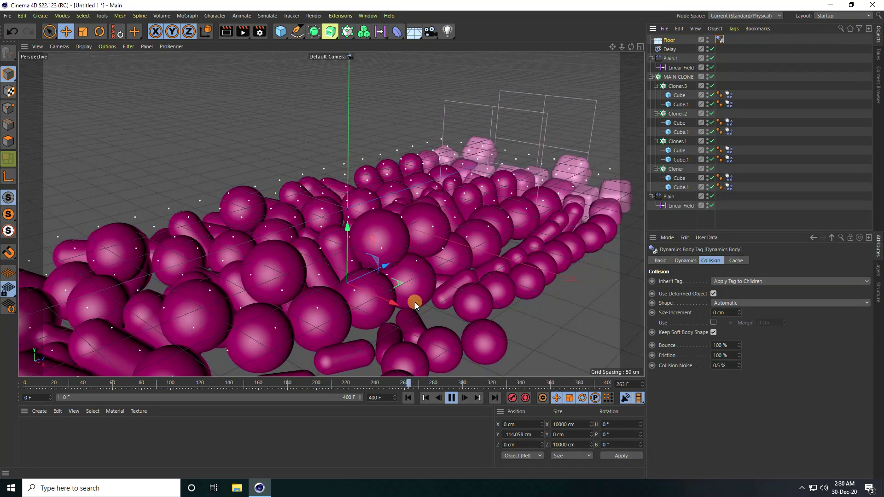
# Step: Replay the simulation from frame 0 and stop at frame 234
pyautogui.click(451, 399)
pyautogui.click(409, 399)
pyautogui.click(451, 399)
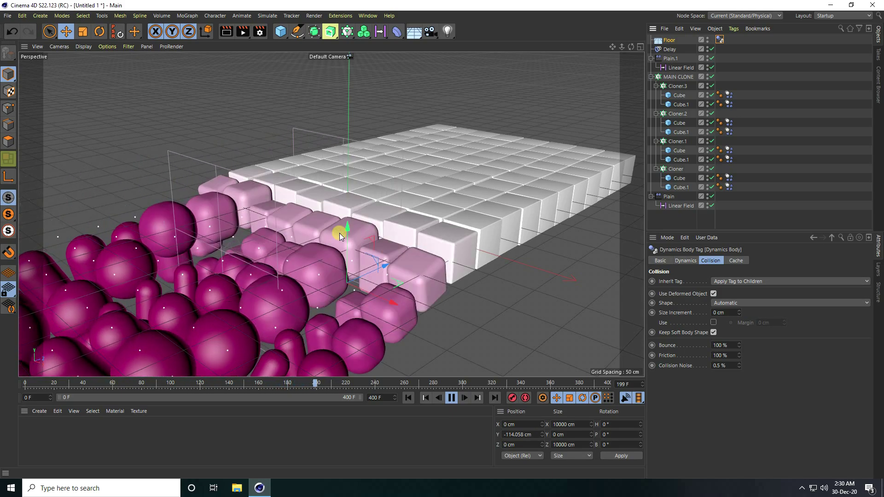
pyautogui.click(452, 398)
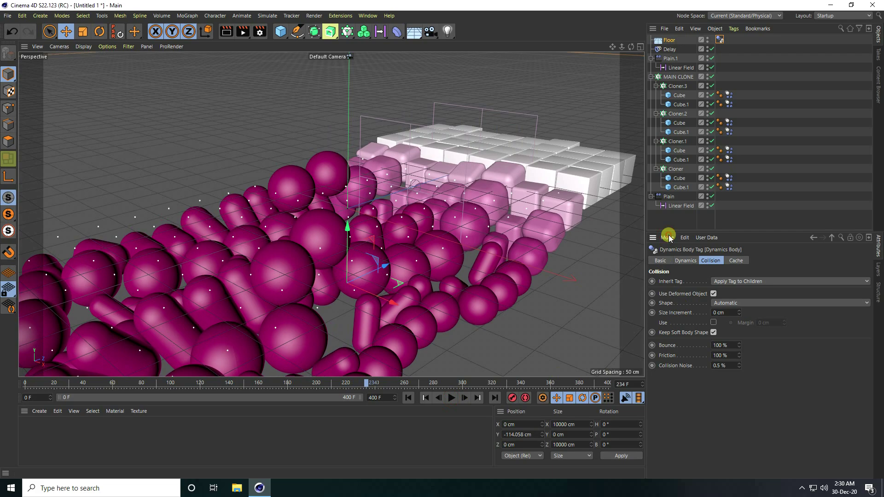
# Step: Set the project's Dynamics Gravity to -150 cm and rewind to the start
pyautogui.click(668, 238)
pyautogui.click(678, 286)
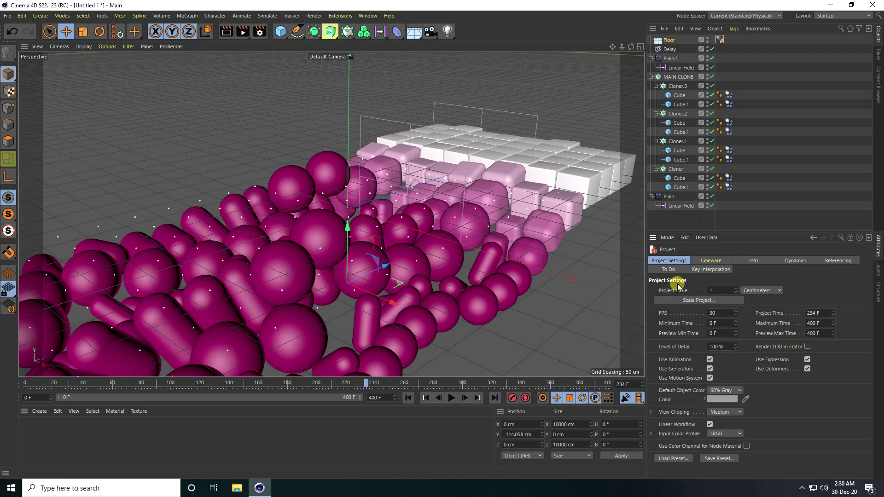
pyautogui.click(795, 261)
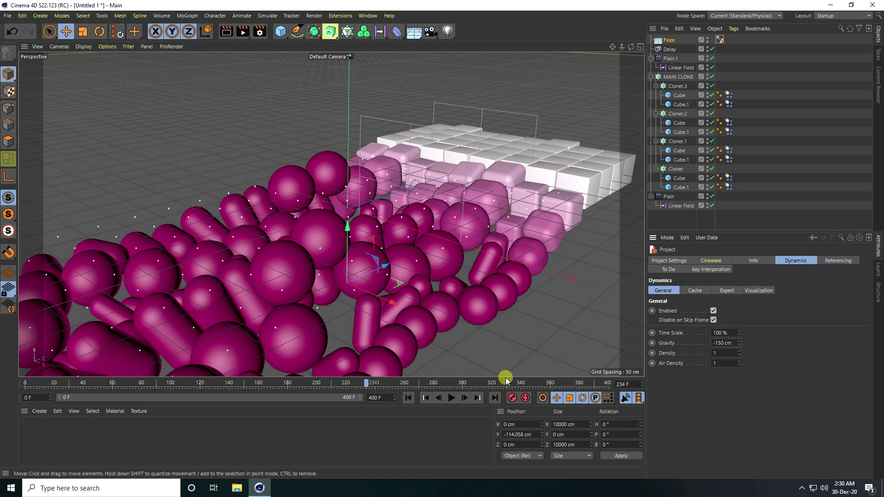
pyautogui.click(408, 398)
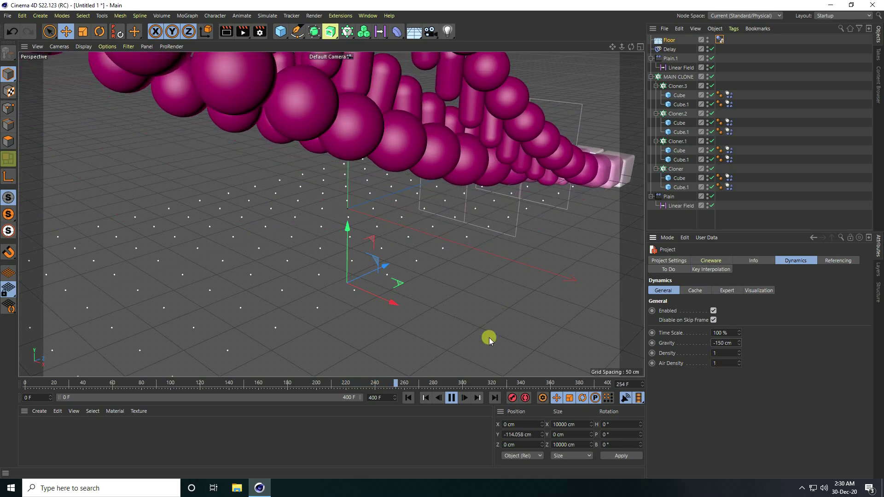
# Step: Stop at frame 285, reframe the view on the floor, and replay the simulation
pyautogui.click(452, 398)
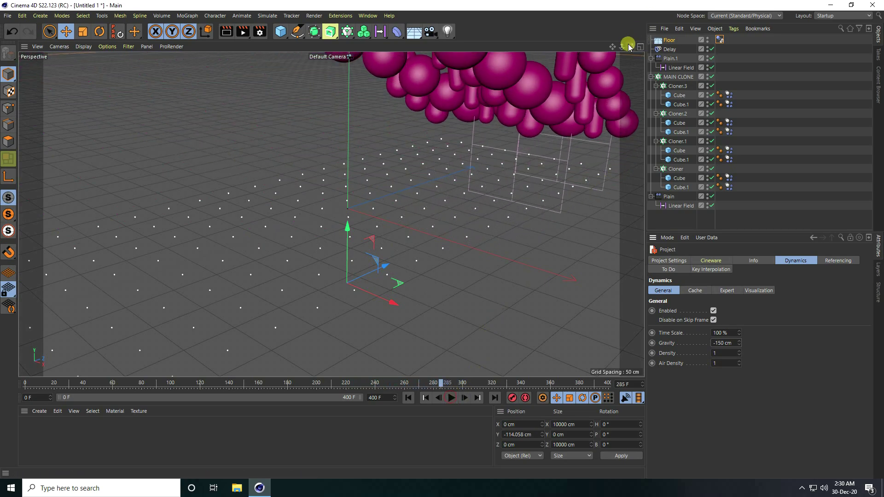
pyautogui.keyDown('alt'); pyautogui.moveTo(442, 243); pyautogui.dragTo(487, 222); pyautogui.keyUp('alt')
pyautogui.moveTo(620, 50); pyautogui.dragTo(444, 237)
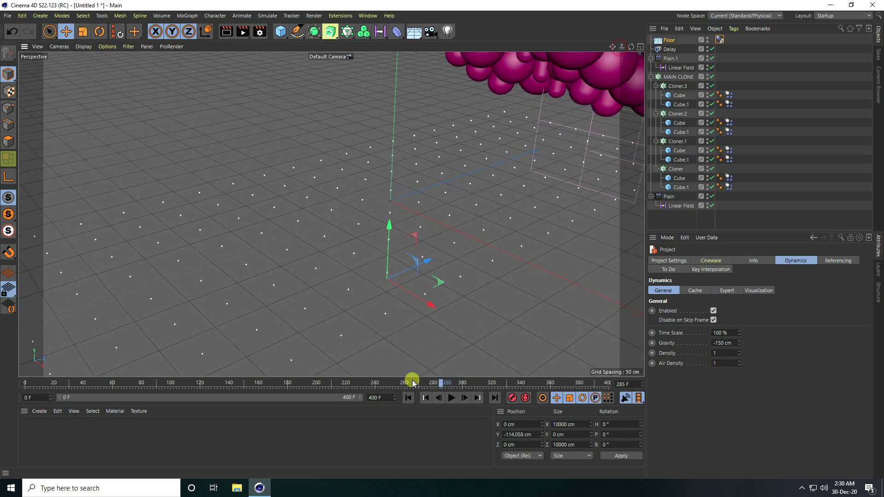
pyautogui.click(452, 398)
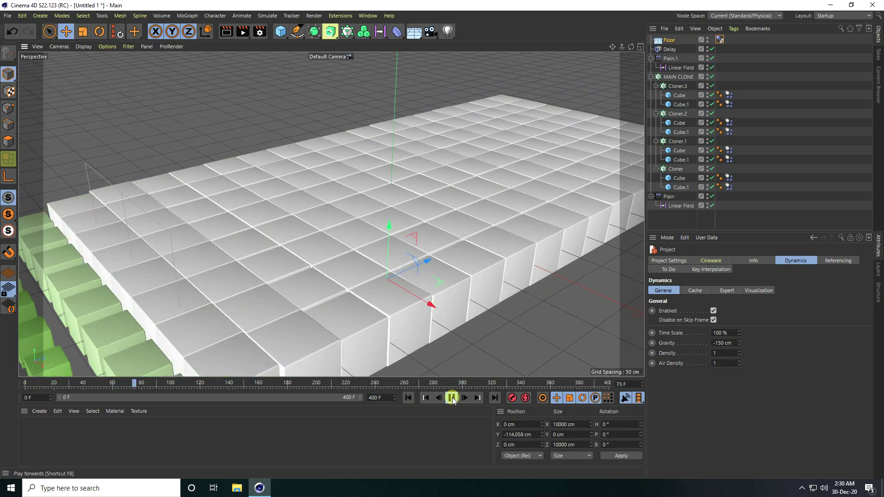
# Step: Return to the single perspective view and add a Turbulence force to the scene
pyautogui.click(640, 46)
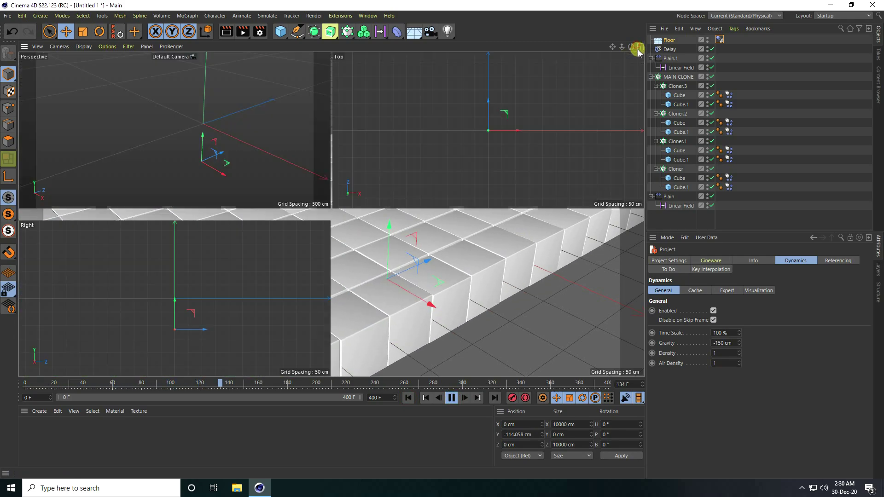
pyautogui.middleClick(324, 120)
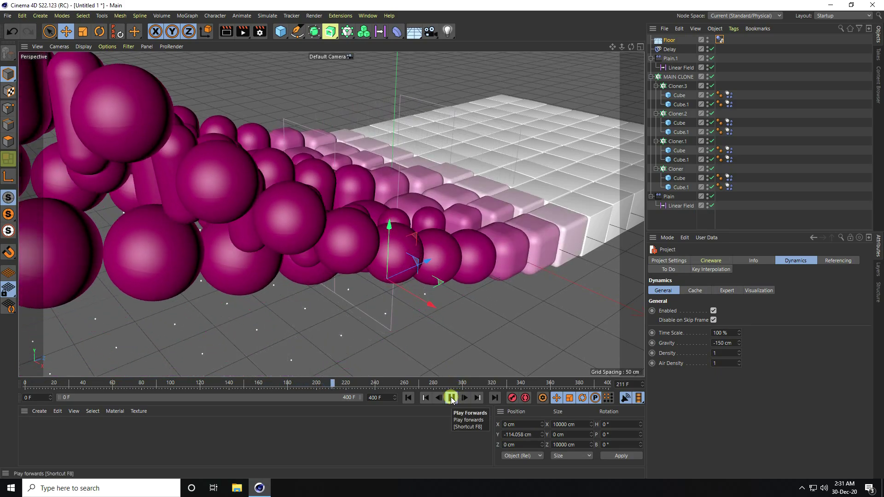
pyautogui.press('F8')
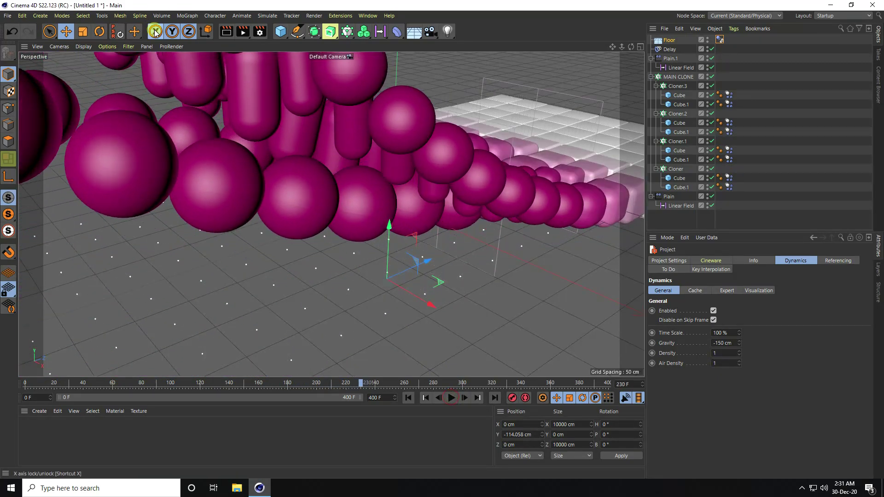
pyautogui.click(263, 17)
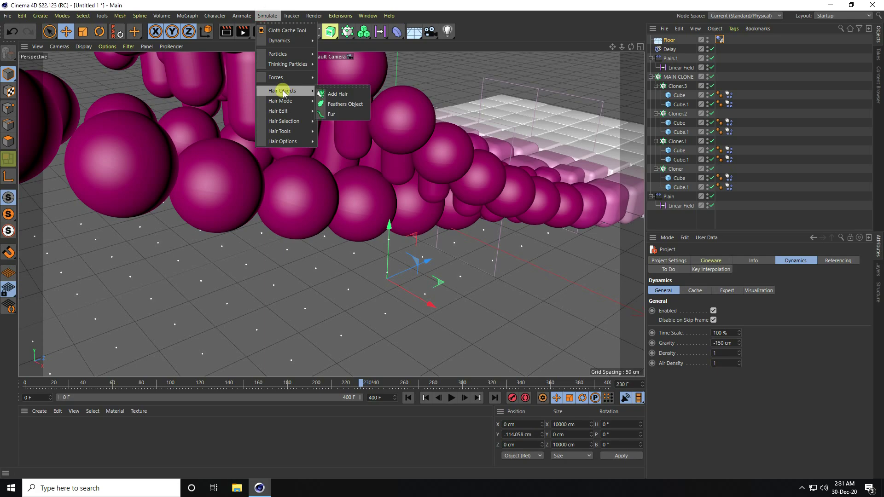
pyautogui.moveTo(273, 79)
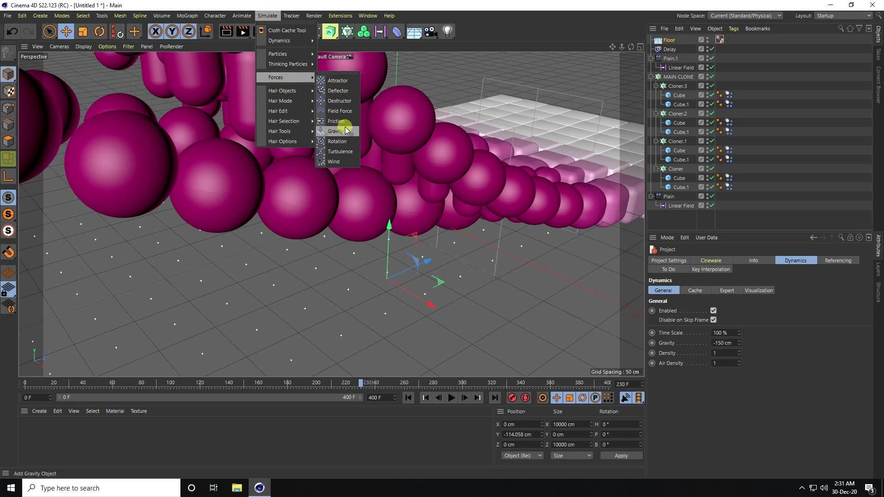
pyautogui.click(341, 152)
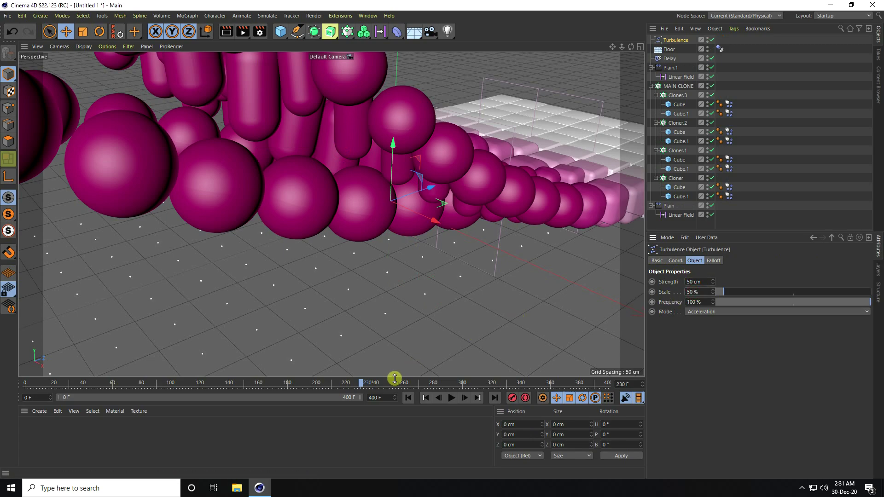
# Step: Replay the clones to frame 290, add a Camera, and restart playback from frame 0
pyautogui.click(407, 399)
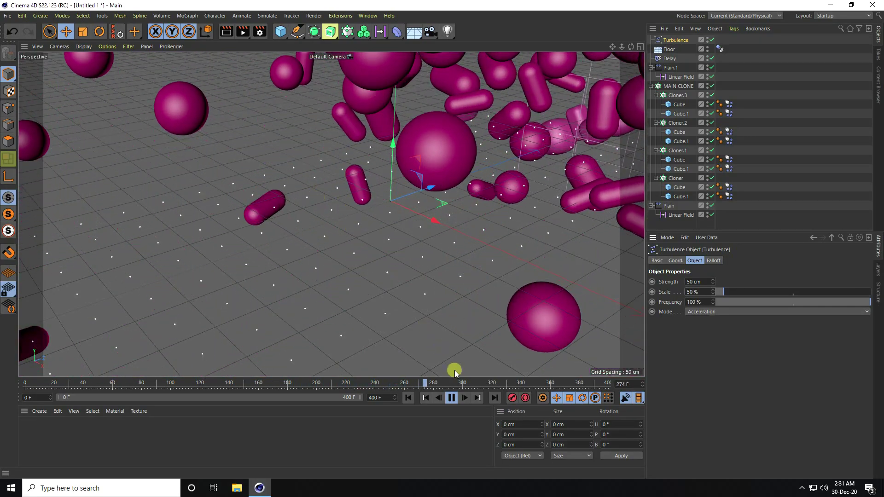
pyautogui.click(451, 398)
pyautogui.click(450, 398)
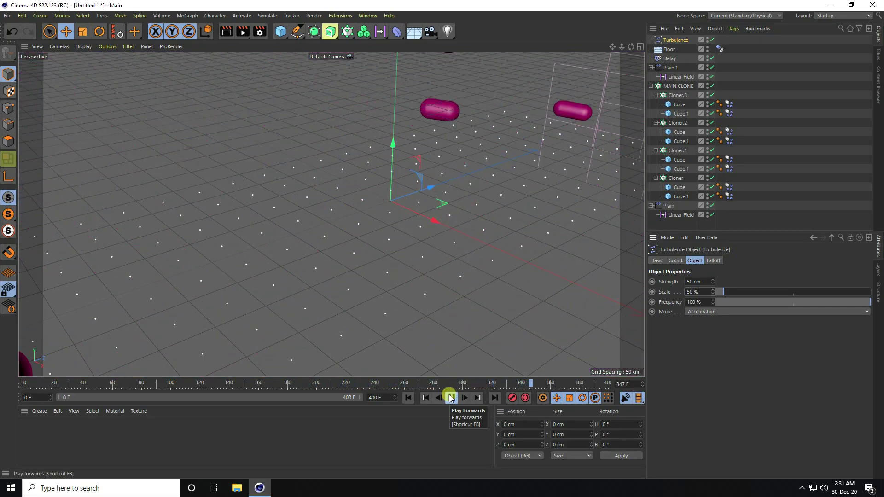
pyautogui.moveTo(431, 32); pyautogui.dragTo(450, 41)
pyautogui.click(408, 398)
pyautogui.click(450, 398)
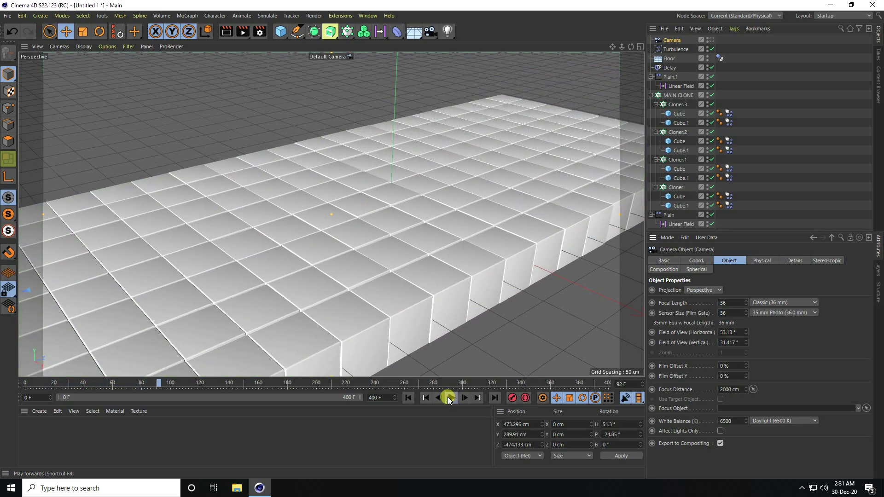
# Step: Move the view closer to the settled cube slab and replay from frame 0, stopping early
pyautogui.click(450, 397)
pyautogui.moveTo(620, 50); pyautogui.dragTo(453, 212)
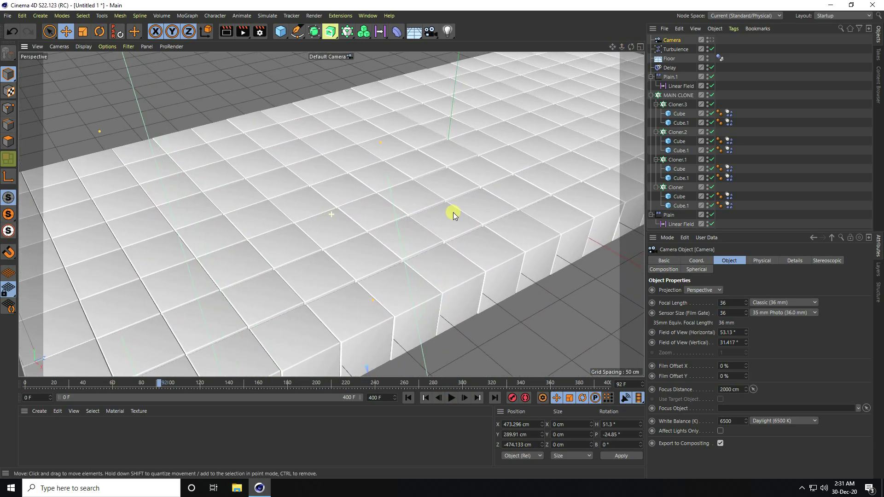
pyautogui.click(405, 398)
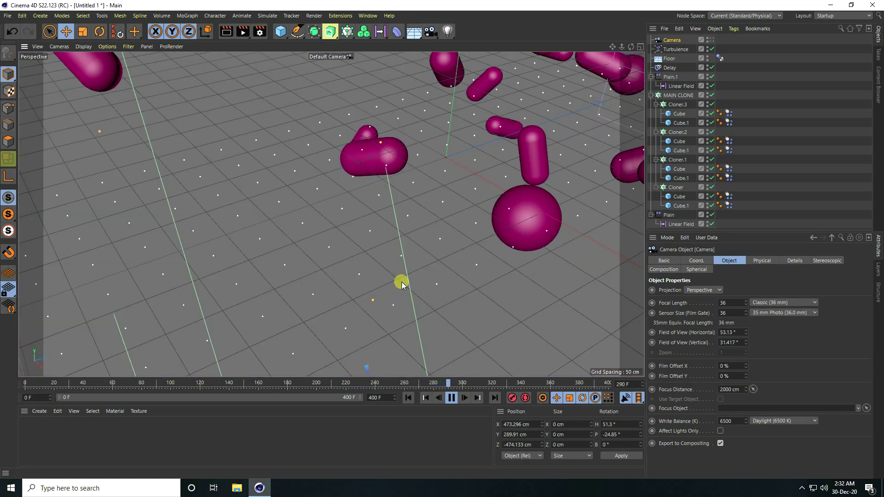
pyautogui.click(452, 398)
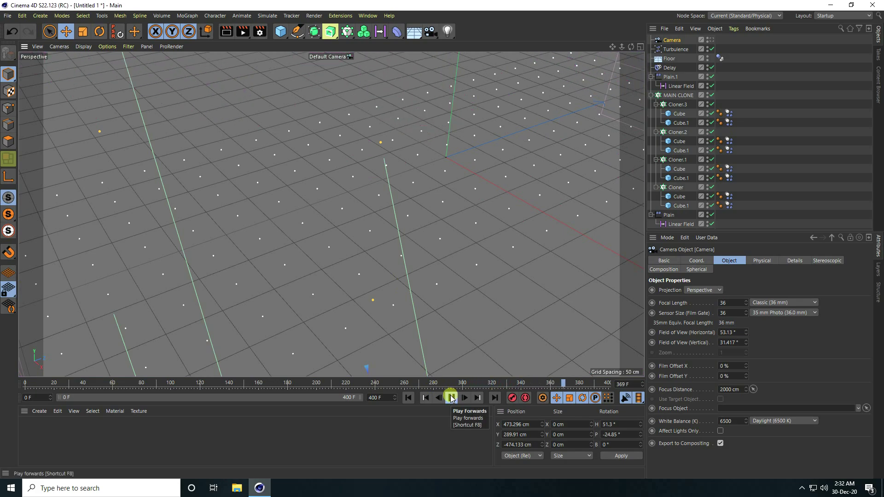
pyautogui.click(142, 390)
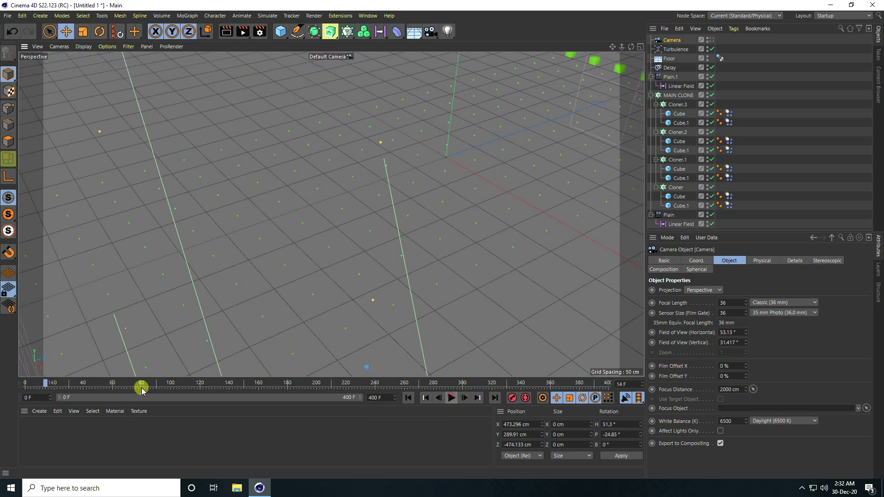
pyautogui.click(50, 413)
# Step: Load the materials from Untitled 1 - Copy and apply one to Cloner's Cube
pyautogui.click(49, 356)
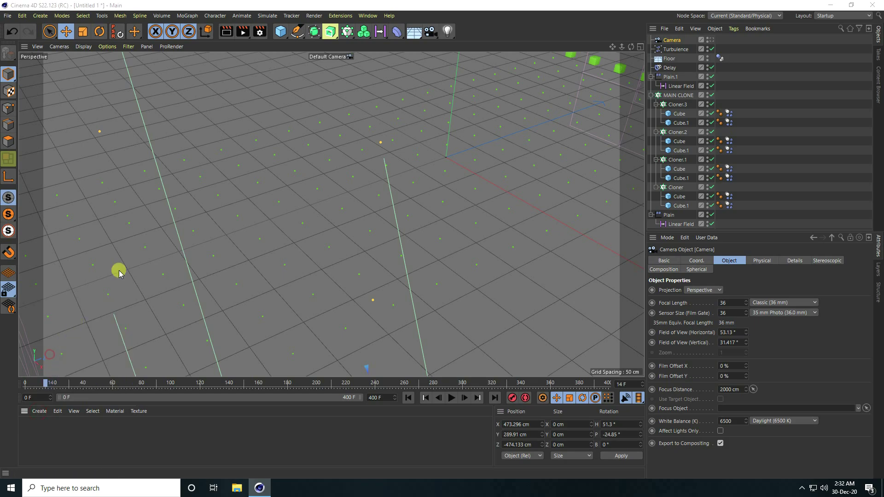
pyautogui.click(122, 136)
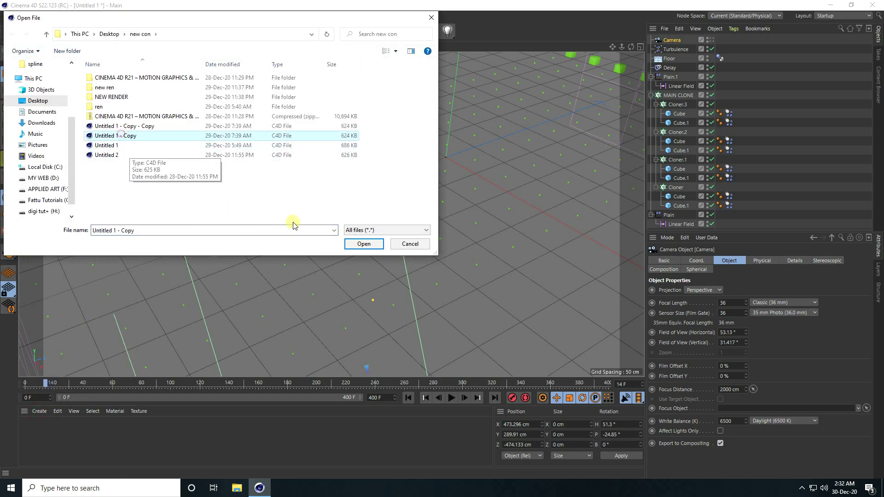
pyautogui.click(364, 243)
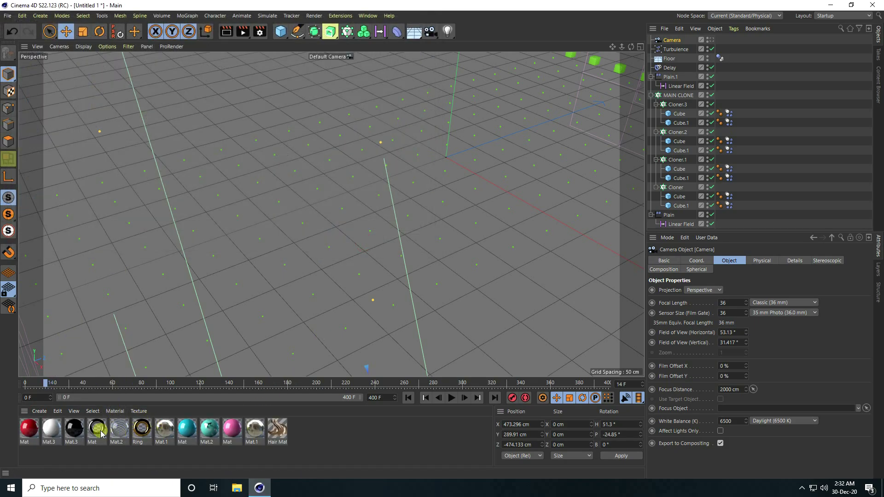
pyautogui.moveTo(670, 199); pyautogui.dragTo(672, 197)
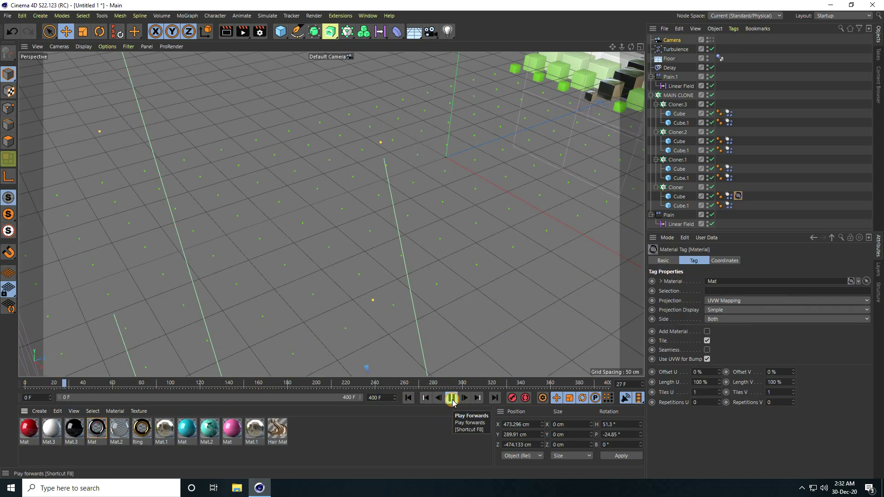
pyautogui.click(453, 402)
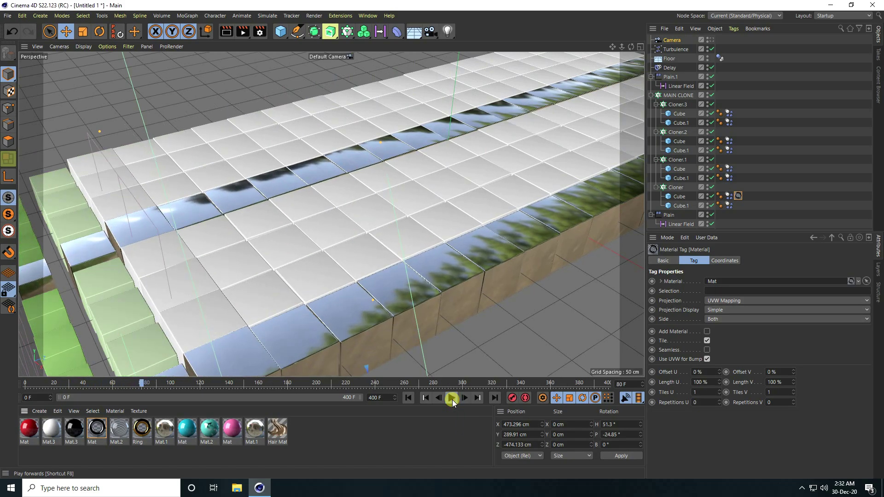
# Step: Apply the Mat material to the Cube in Cloner.1, Cloner.2 and Cloner.3
pyautogui.moveTo(95, 435); pyautogui.dragTo(615, 201)
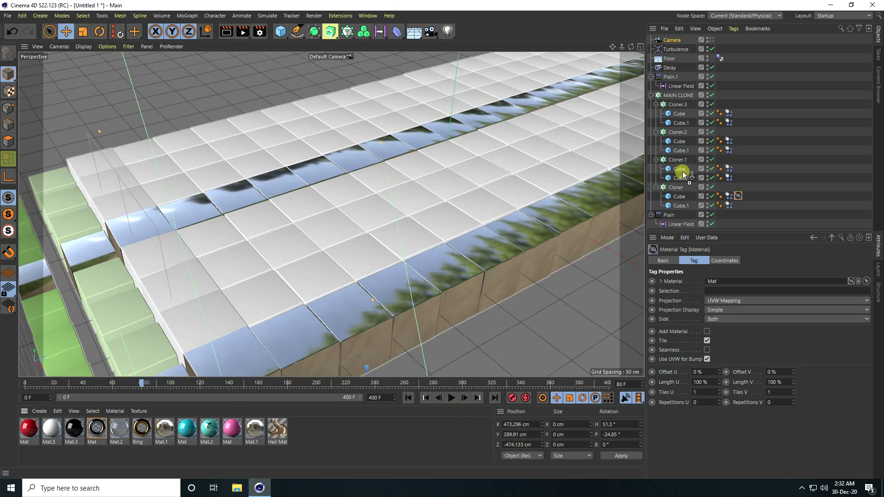
pyautogui.moveTo(682, 172); pyautogui.dragTo(666, 145)
pyautogui.moveTo(95, 431); pyautogui.dragTo(616, 191)
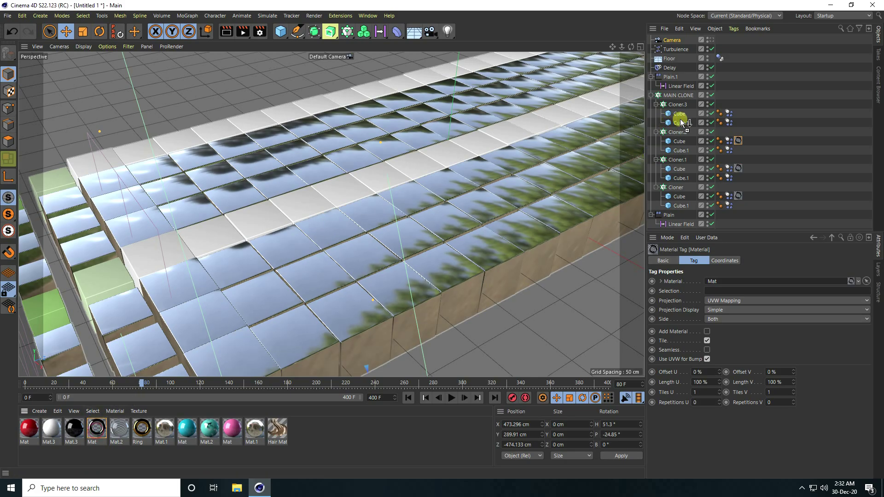
pyautogui.moveTo(682, 115); pyautogui.dragTo(682, 115)
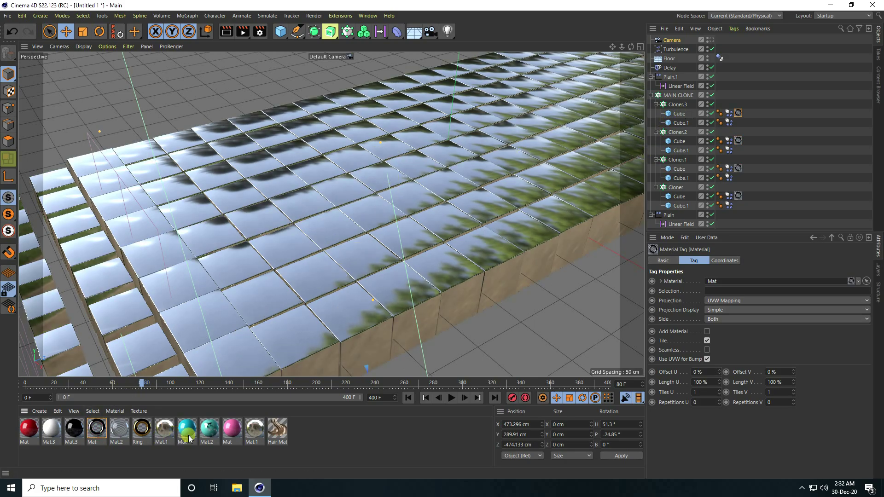
# Step: Apply the dark Mat, Mat.2 and Ring materials to the cloners' Cube.1 objects and preview playback
pyautogui.moveTo(191, 434); pyautogui.dragTo(680, 206)
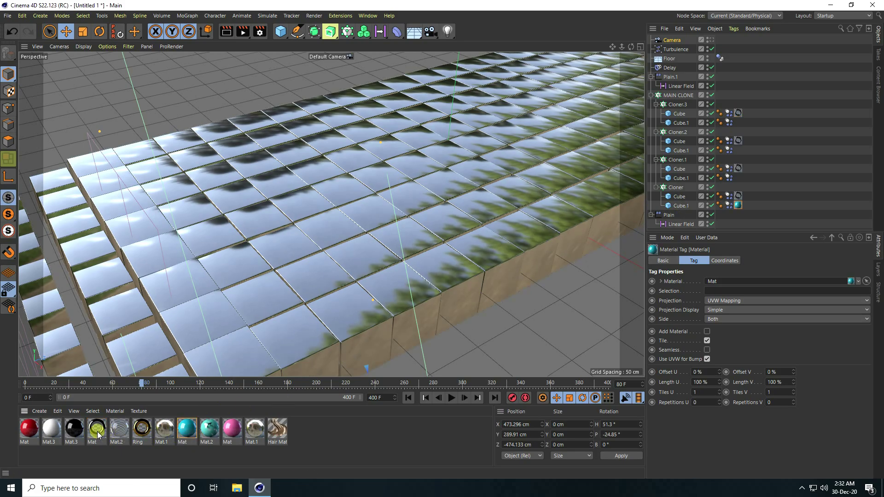
pyautogui.moveTo(102, 436); pyautogui.dragTo(753, 125)
pyautogui.moveTo(682, 123); pyautogui.dragTo(683, 124)
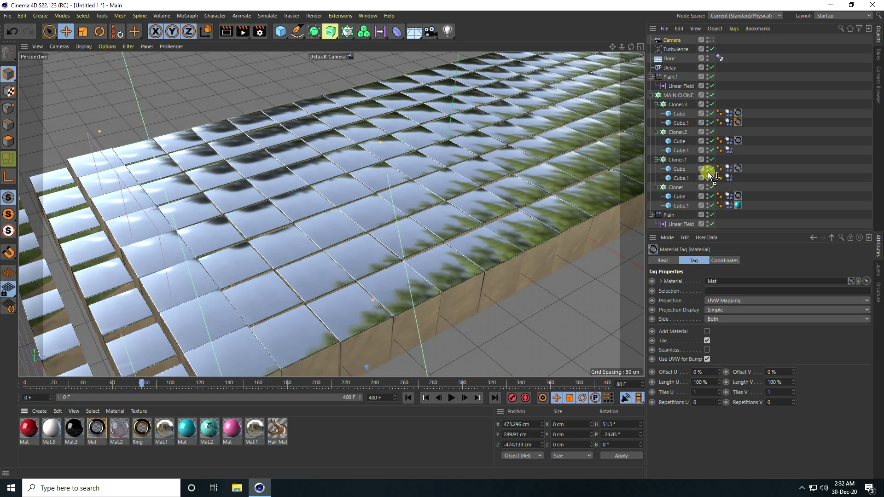
pyautogui.moveTo(687, 149); pyautogui.dragTo(687, 150)
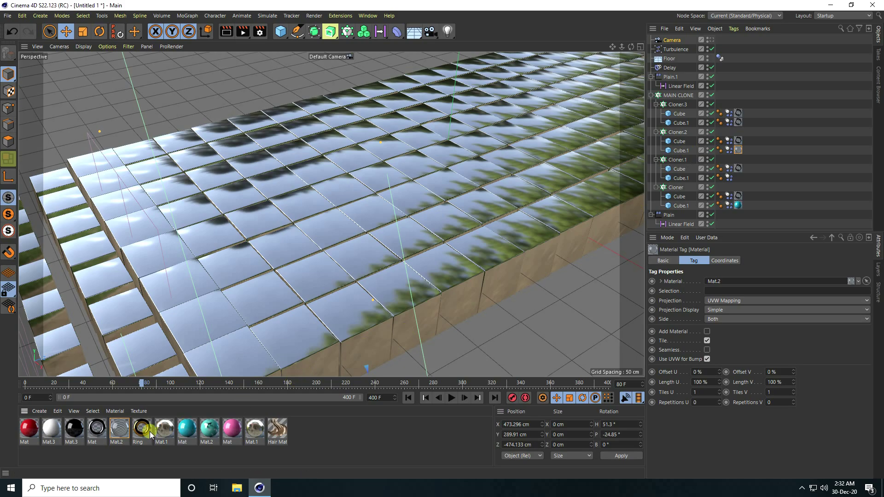
pyautogui.moveTo(139, 438); pyautogui.dragTo(612, 226)
pyautogui.moveTo(677, 182); pyautogui.dragTo(679, 177)
pyautogui.click(451, 398)
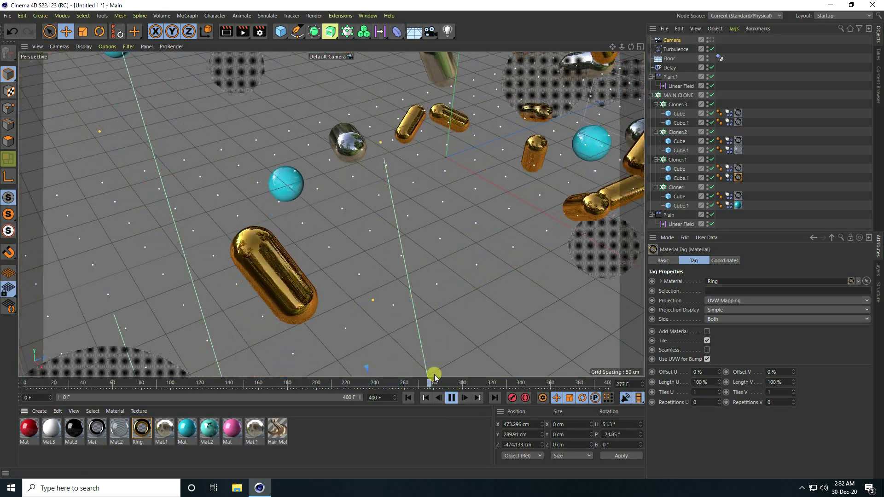
# Step: Pause at frame 69, add a Sky object, and apply the Mat.1 material to it
pyautogui.click(452, 398)
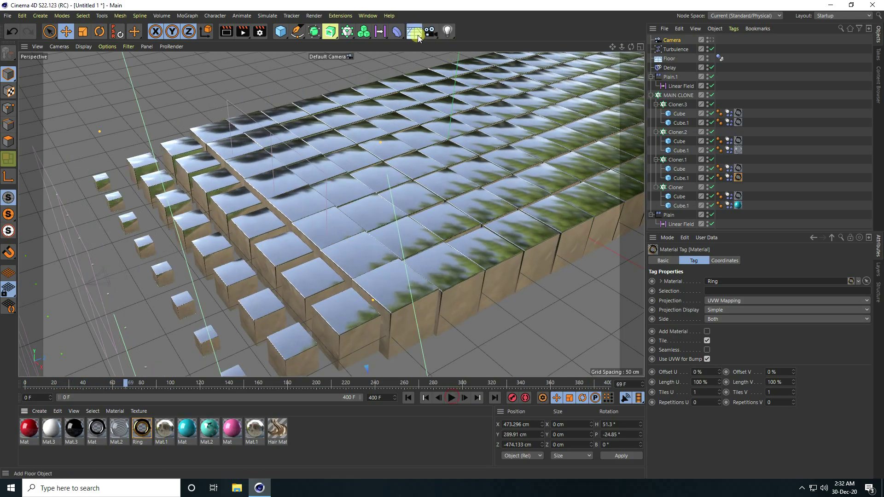
pyautogui.moveTo(414, 31); pyautogui.dragTo(445, 59)
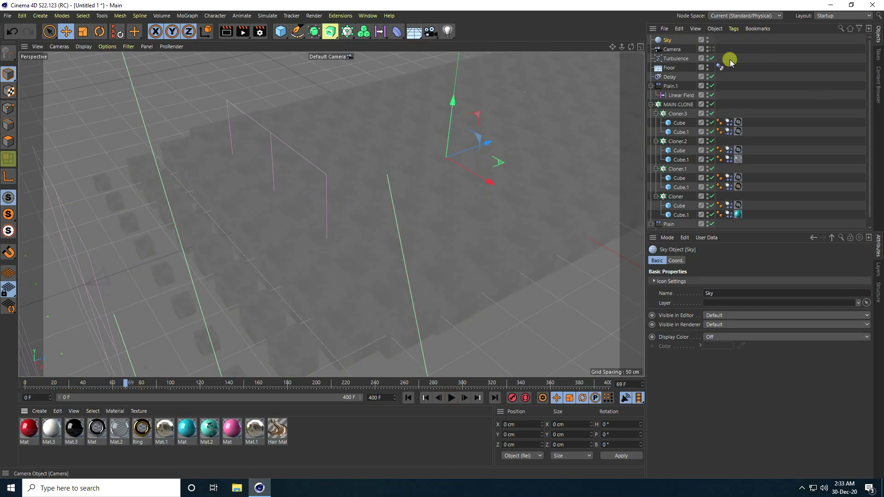
pyautogui.moveTo(163, 436); pyautogui.dragTo(668, 40)
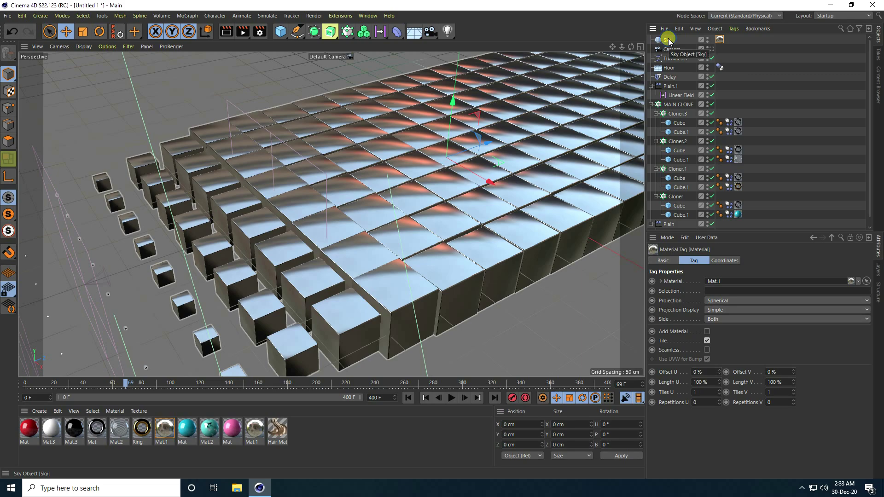
# Step: Add a Compositing tag to the Sky with Seen by Camera turned off
pyautogui.rightClick(668, 39)
pyautogui.moveTo(730, 127)
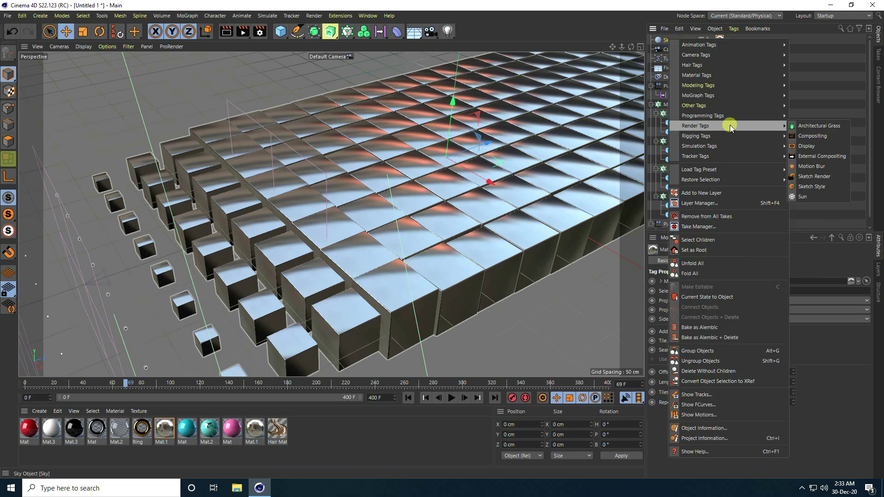
pyautogui.click(816, 136)
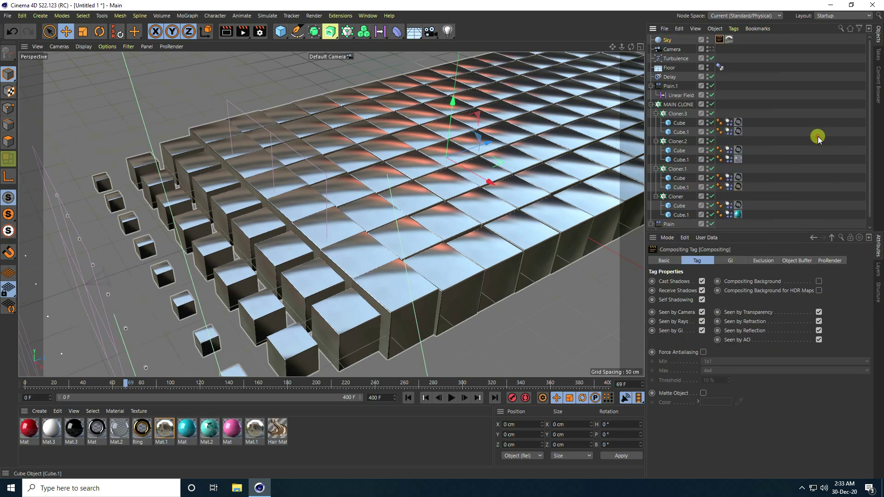
pyautogui.click(702, 312)
# Step: Add Global Illumination to the render with irradiance cache record density set to Low
pyautogui.click(260, 31)
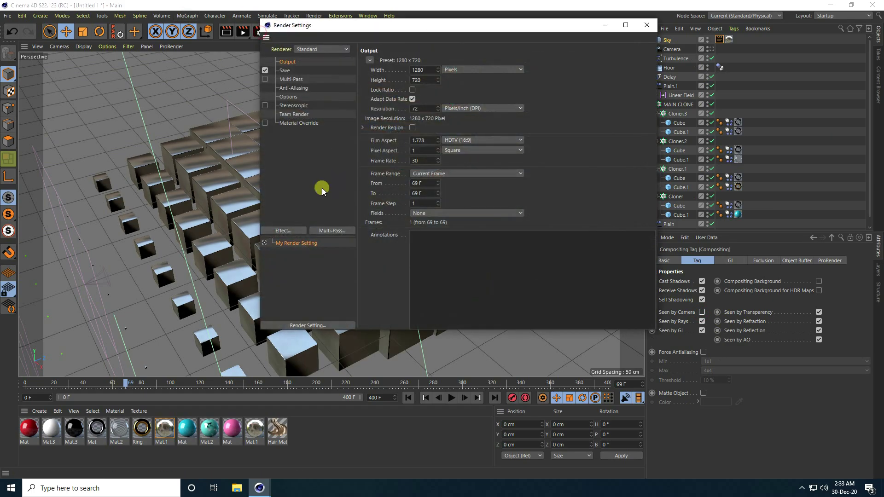
pyautogui.click(291, 232)
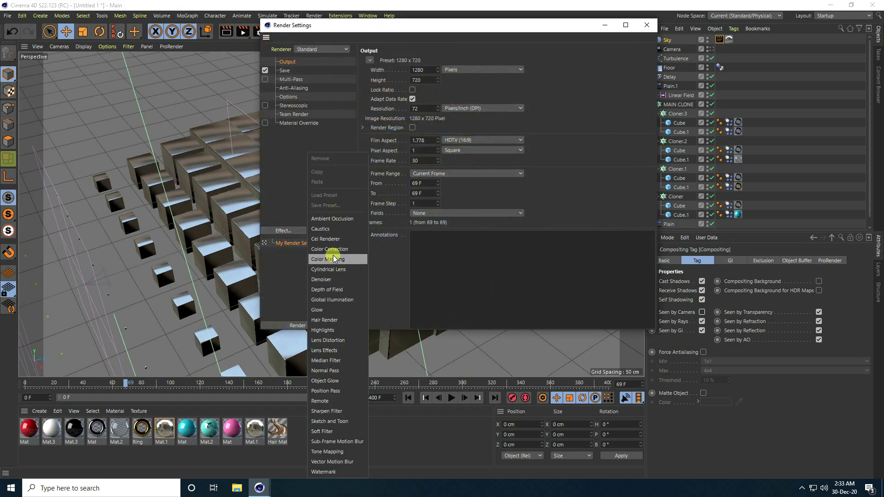
pyautogui.click(334, 300)
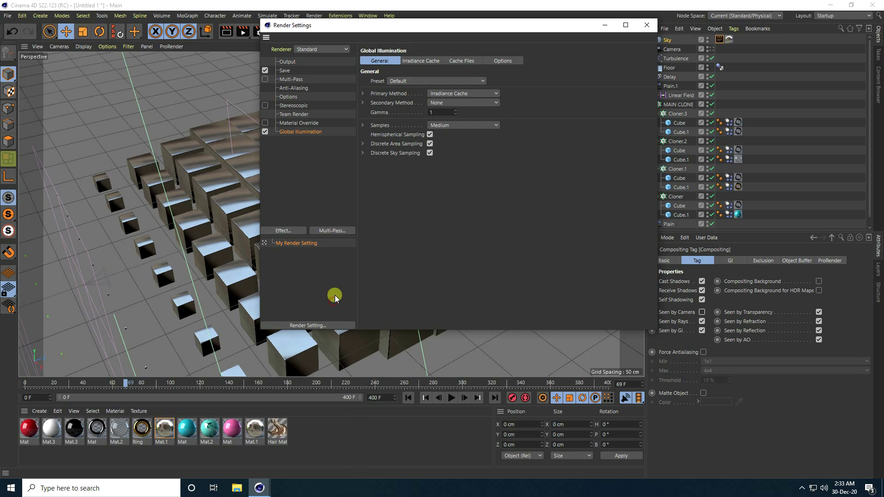
pyautogui.click(291, 89)
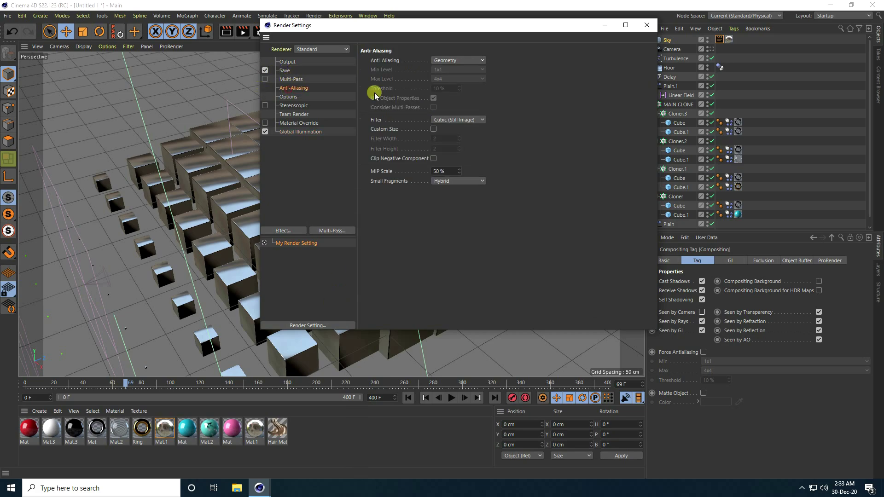
pyautogui.click(308, 134)
pyautogui.click(435, 63)
pyautogui.click(430, 81)
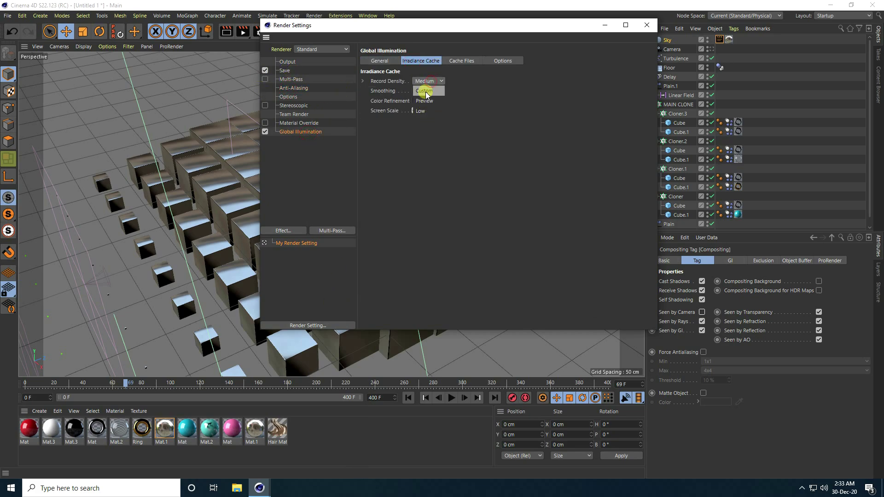
pyautogui.click(421, 112)
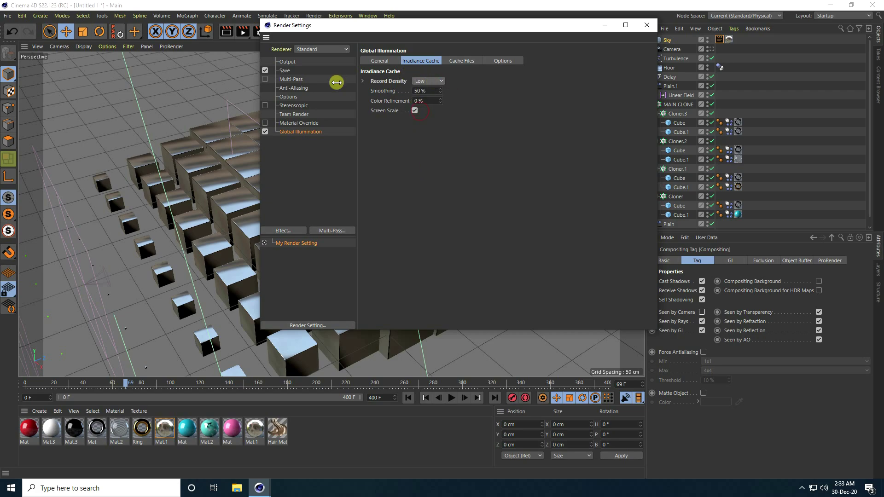
# Step: Set anti-aliasing quality to Best and the save format to JPG
pyautogui.click(295, 90)
pyautogui.click(443, 60)
pyautogui.click(444, 88)
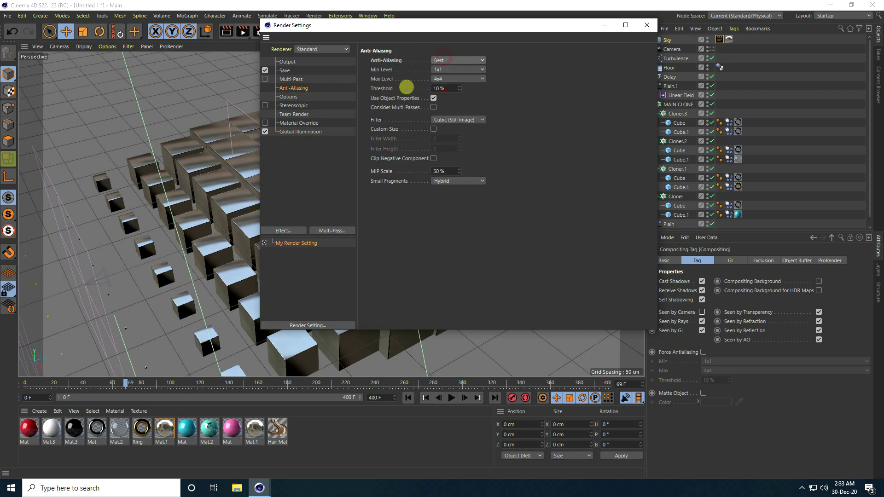
pyautogui.click(285, 70)
pyautogui.click(437, 89)
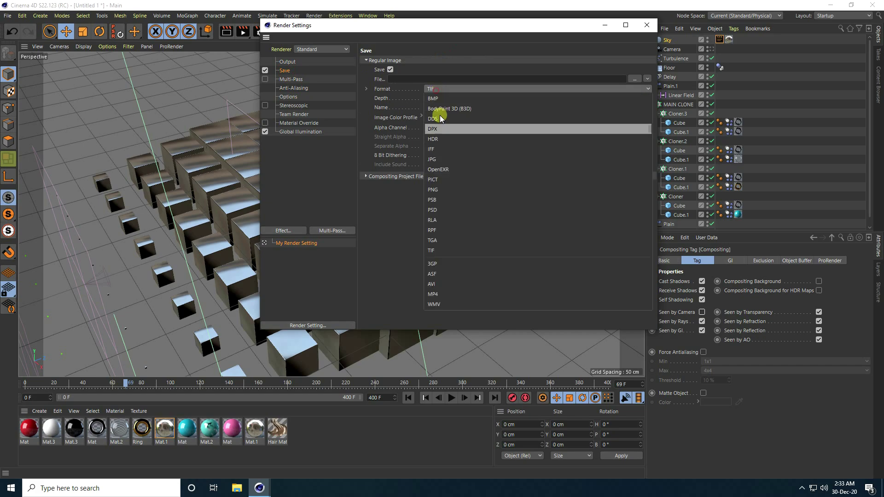
pyautogui.click(459, 159)
# Step: Save rendered frames as '1' in a new Desktop folder, New folder (4), and review the frame range
pyautogui.click(627, 78)
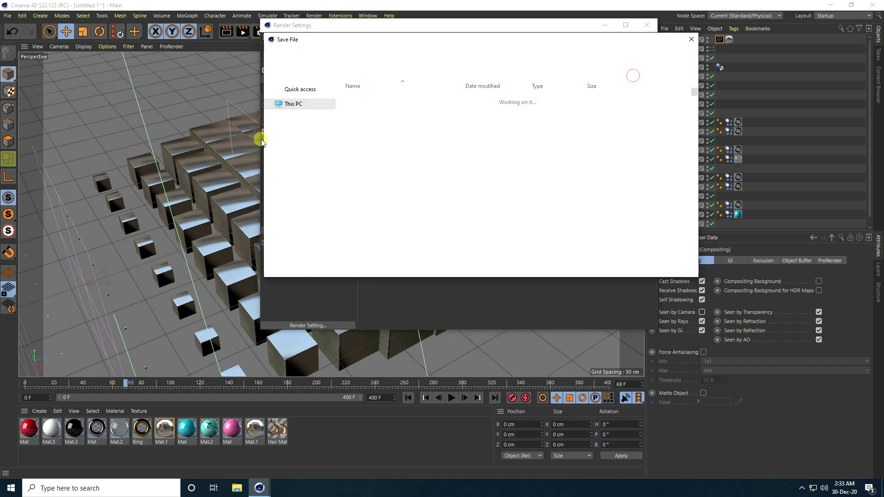
pyautogui.click(298, 111)
pyautogui.rightClick(392, 142)
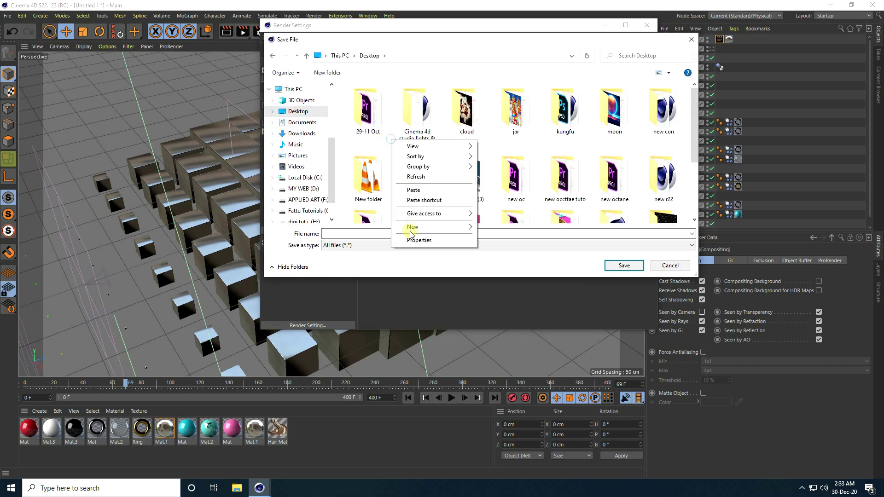
pyautogui.moveTo(444, 228)
pyautogui.click(496, 228)
pyautogui.doubleClick(508, 194)
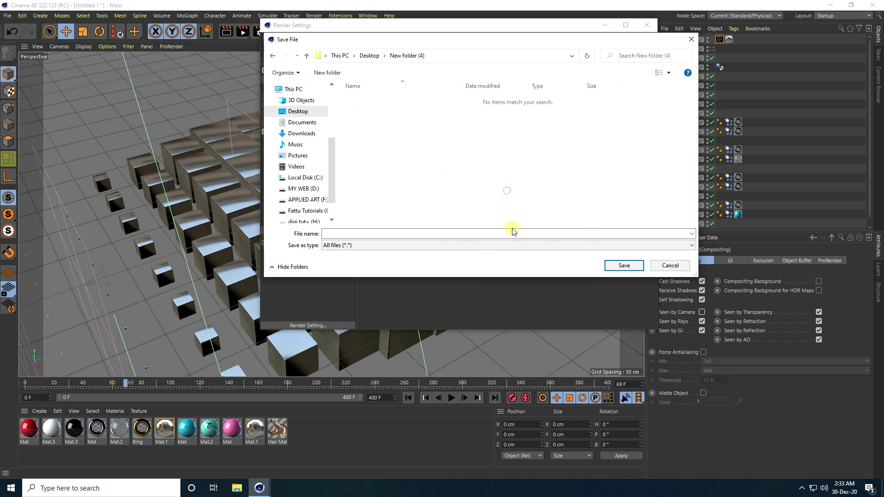
pyautogui.click(513, 234)
pyautogui.click(626, 266)
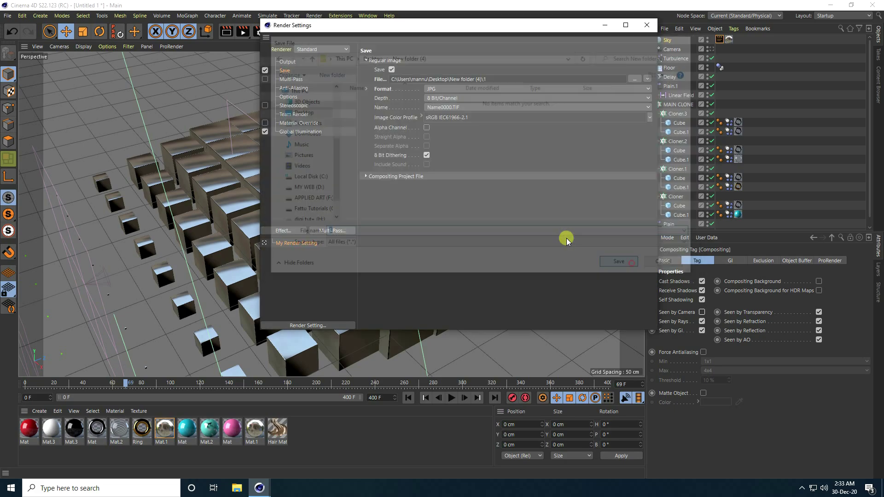
pyautogui.click(293, 65)
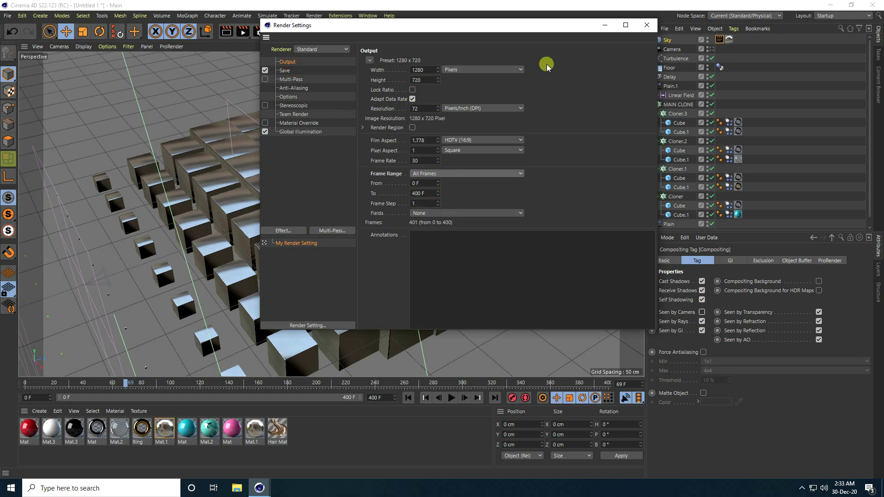
# Step: Test-render from frame 0 in a full-screen Picture Viewer, then close it and stop rendering
pyautogui.click(647, 26)
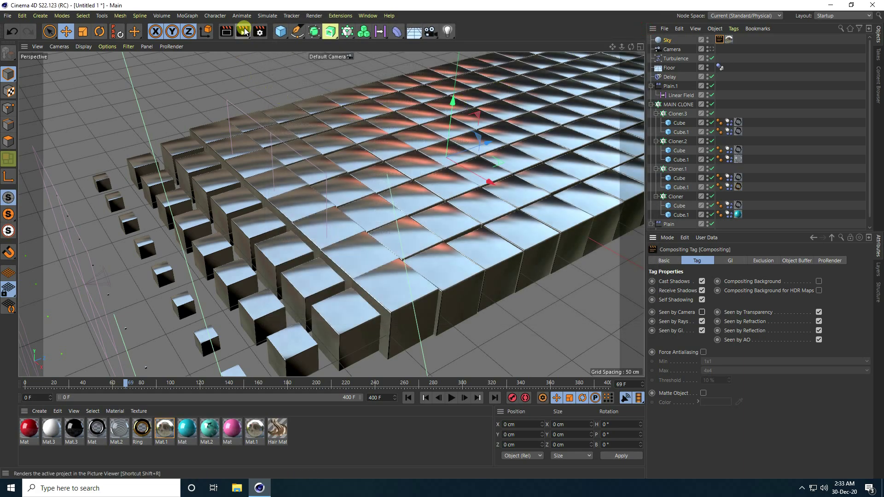
pyautogui.click(409, 398)
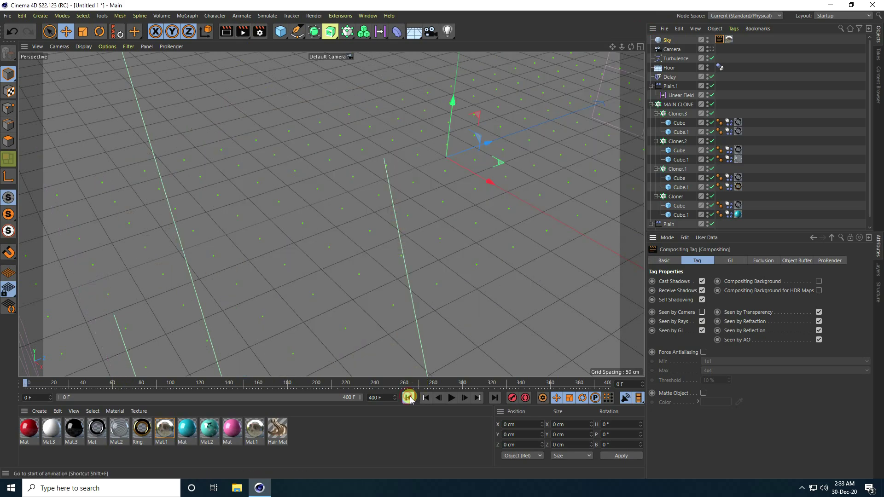
pyautogui.click(243, 31)
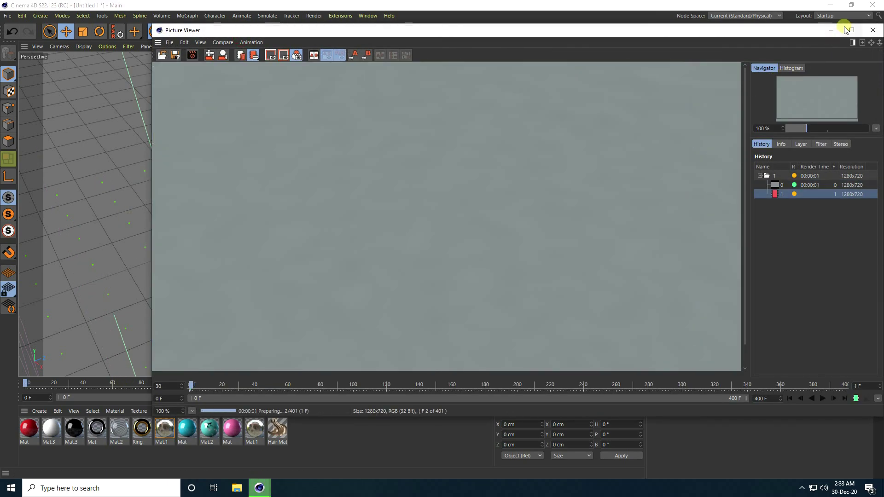
pyautogui.click(851, 30)
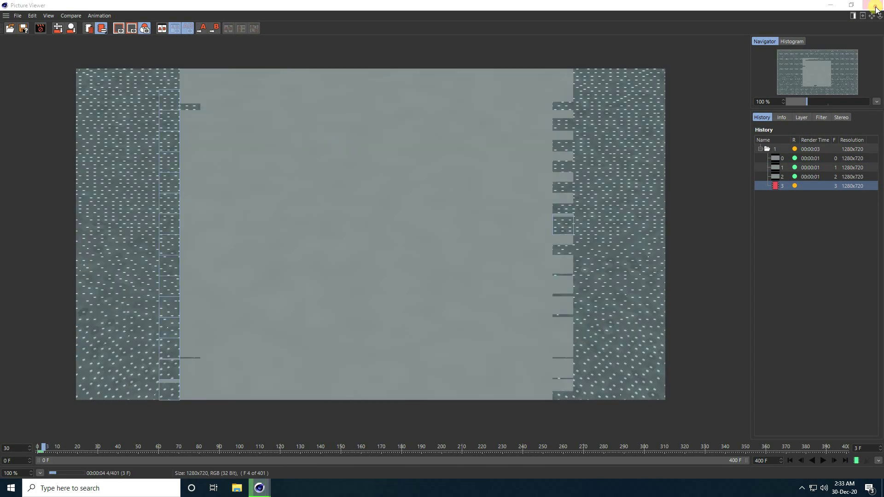
pyautogui.click(875, 6)
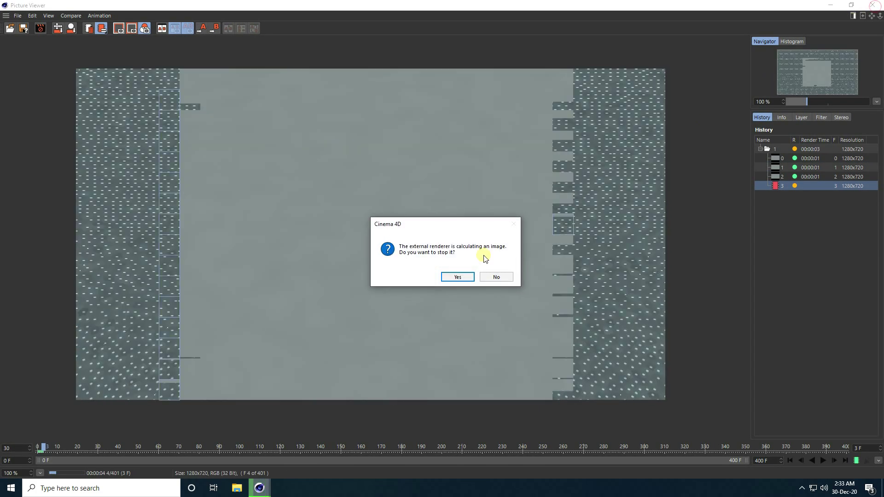
pyautogui.click(458, 276)
# Step: Check that Mat.1 carries the HDRI texture in its Luminance channel
pyautogui.doubleClick(249, 433)
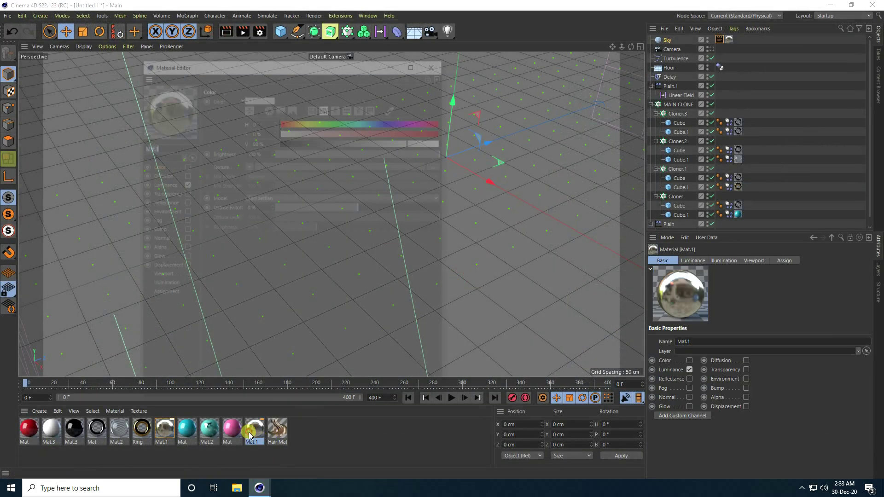
pyautogui.click(161, 184)
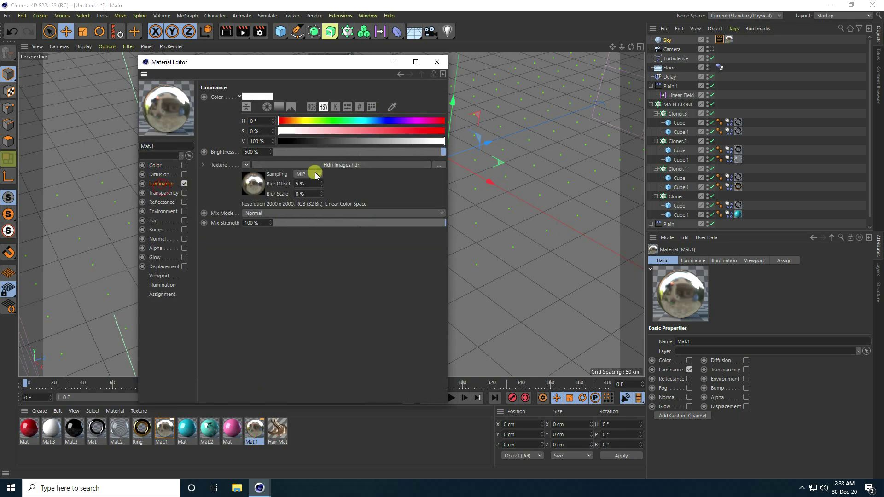
pyautogui.click(437, 61)
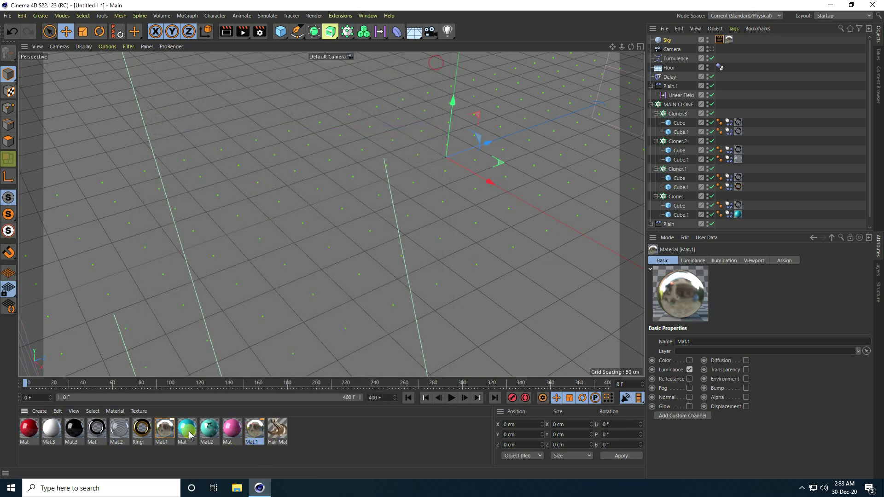
pyautogui.doubleClick(252, 436)
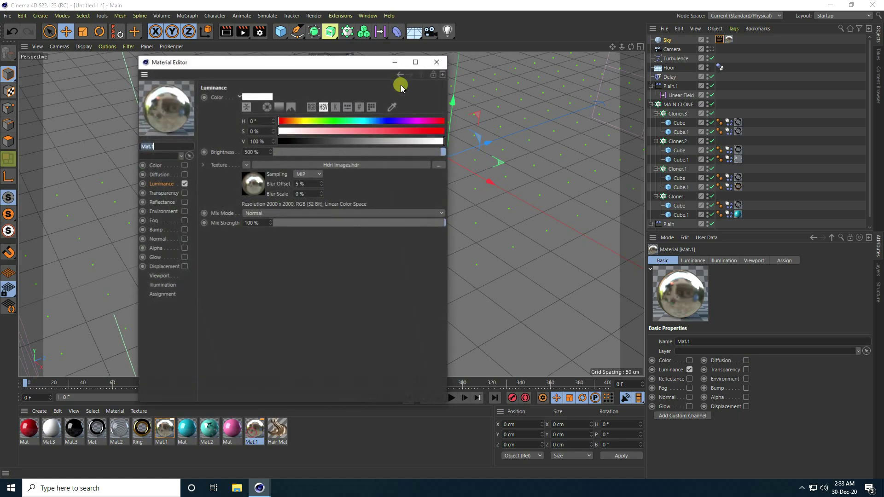
pyautogui.click(436, 60)
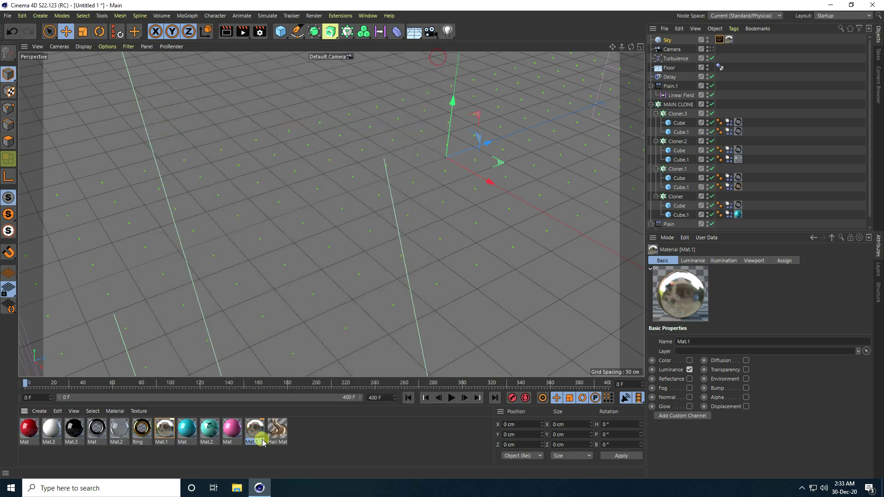
# Step: Assign Mat.1 to the Sky object and Mat.3 to the Floor
pyautogui.moveTo(729, 41); pyautogui.dragTo(729, 41)
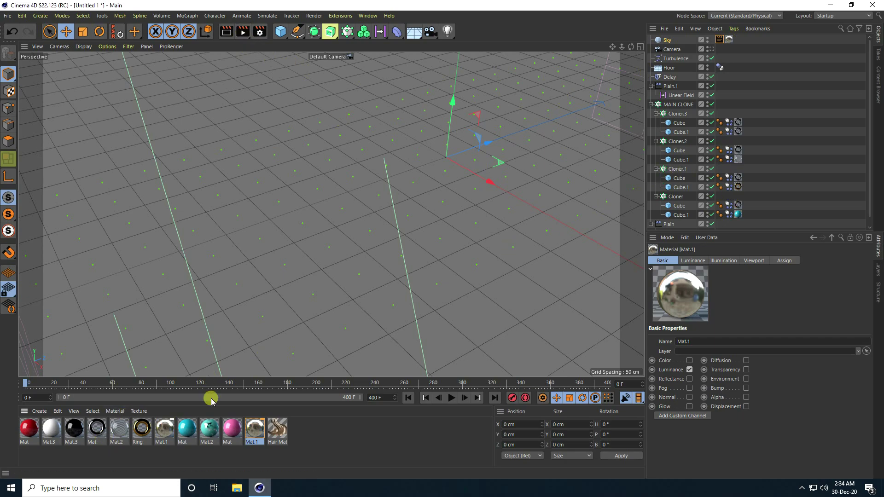
pyautogui.scroll(-1, 665, 193)
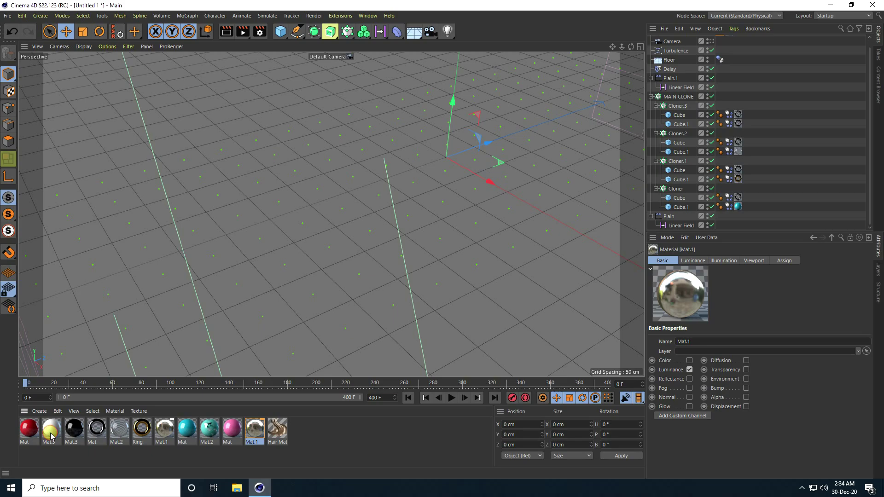
pyautogui.moveTo(690, 60); pyautogui.dragTo(691, 60)
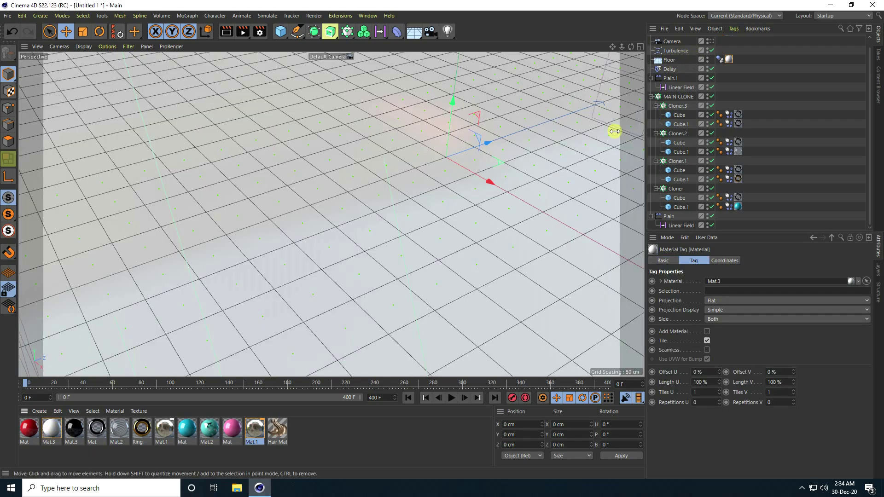
# Step: Render all 400 frames to the Picture Viewer, overwriting the existing JPG frames
pyautogui.click(242, 32)
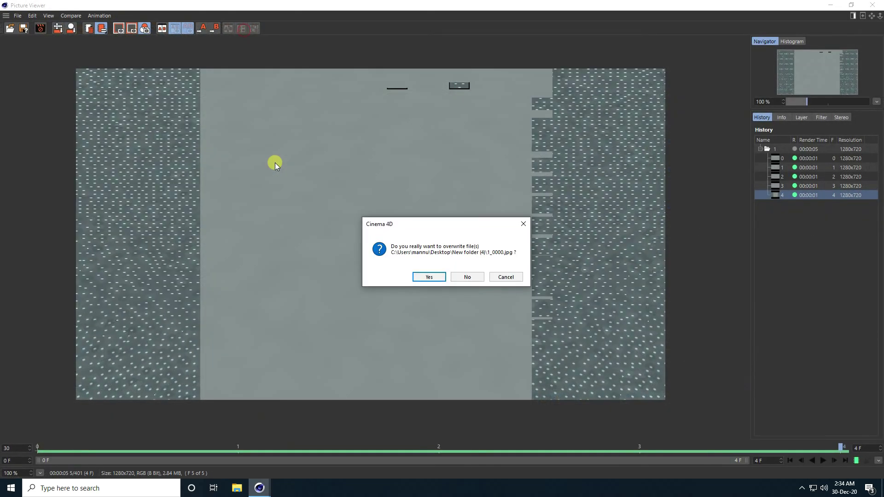
pyautogui.click(430, 275)
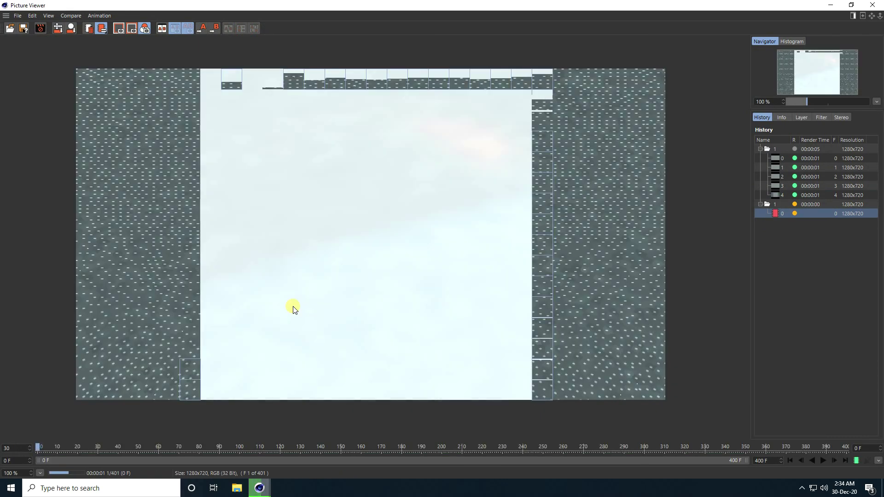